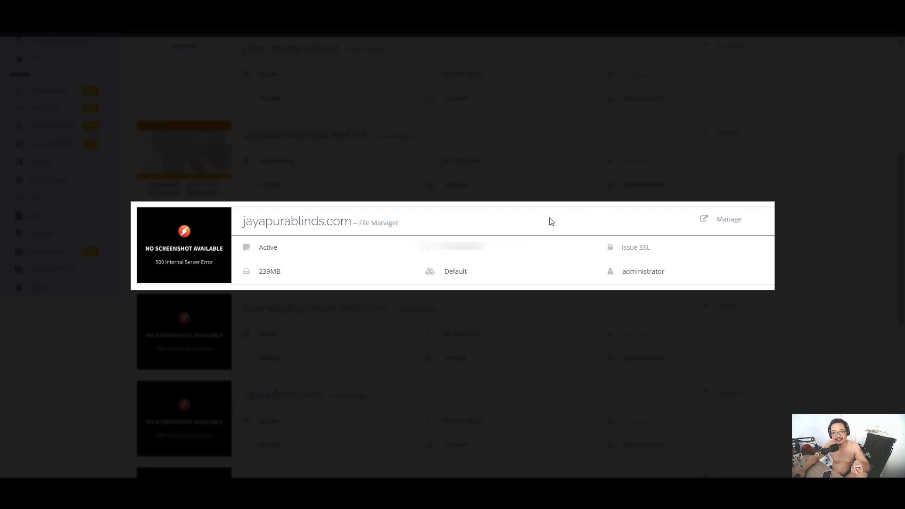
# Scroll the list of hosted websites to bring jayapurablinds.com into view
pyautogui.scroll(2, 453, 258)
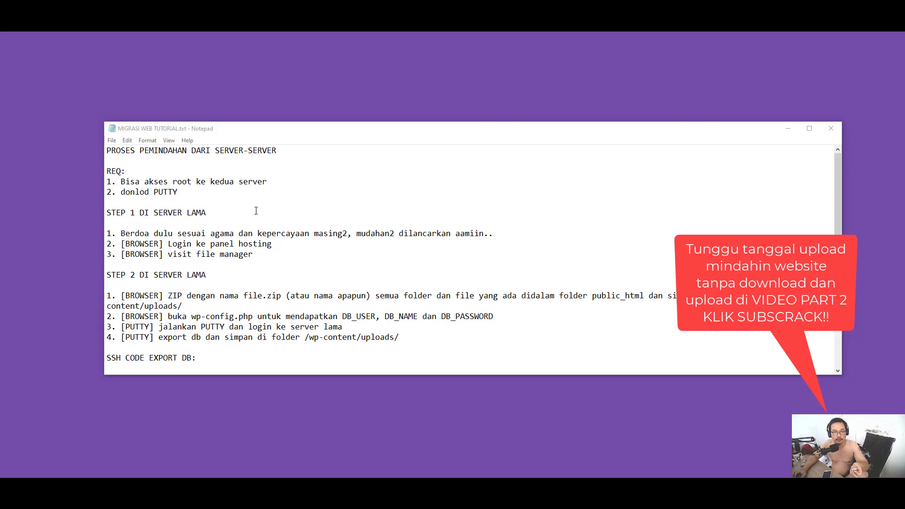
pyautogui.scroll(-2, 374, 204)
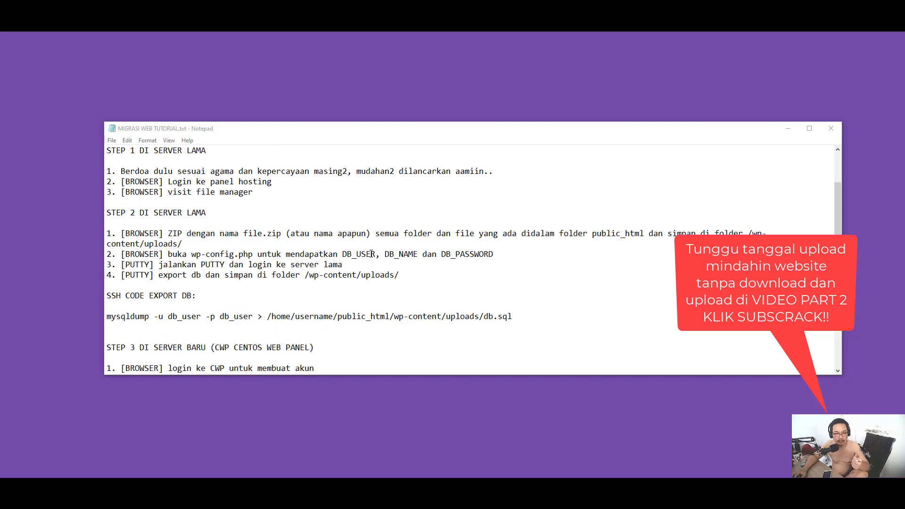
pyautogui.scroll(2, 372, 254)
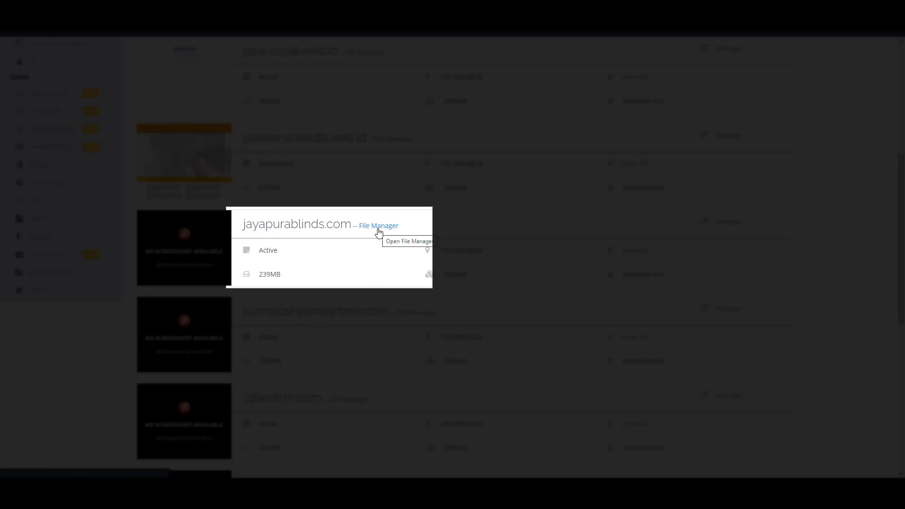
# Open jayapurablinds.com's public_html, select all its files and folders, and start compressing them
pyautogui.click(378, 226)
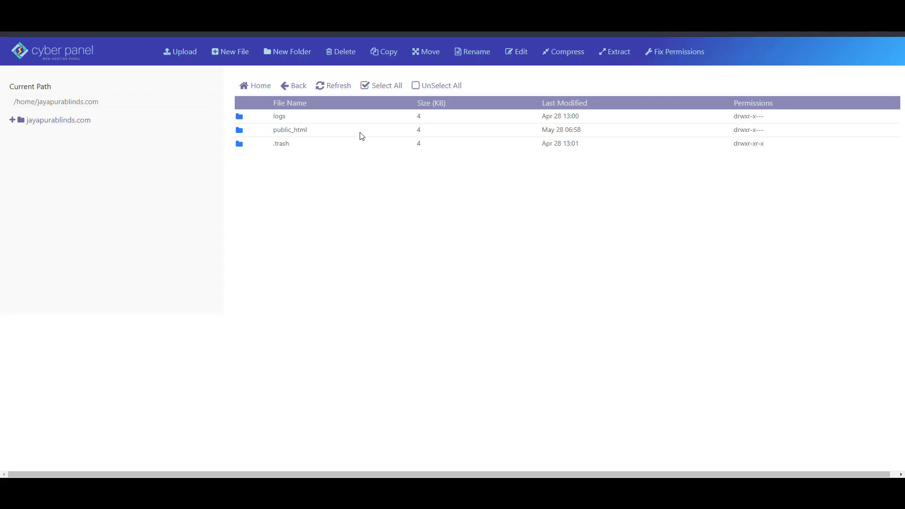
pyautogui.doubleClick(362, 136)
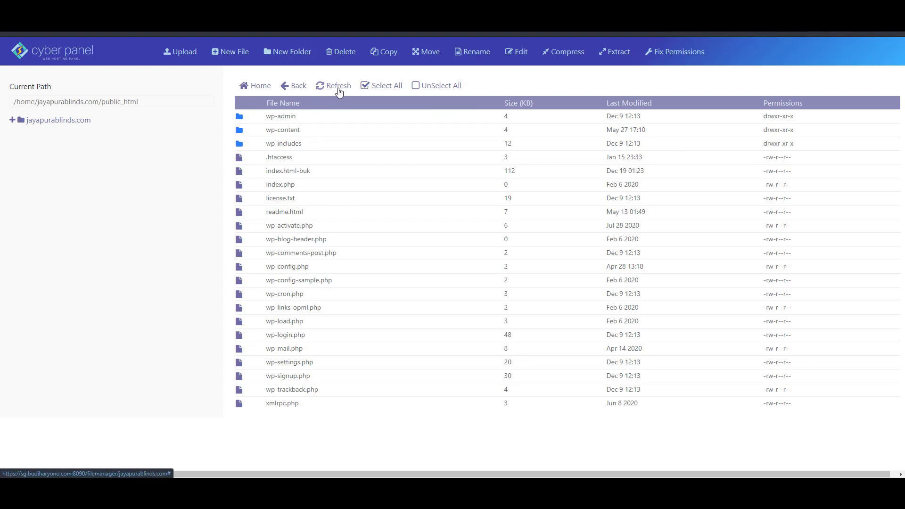
pyautogui.click(378, 87)
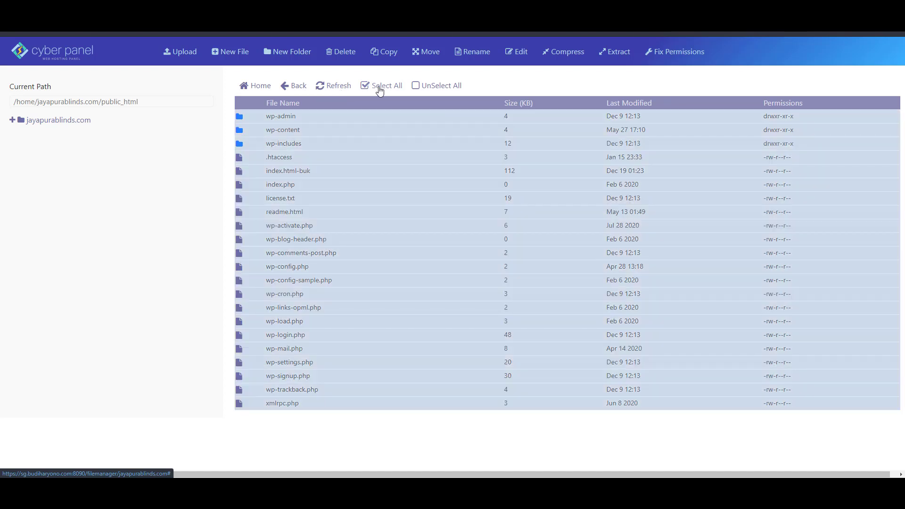
pyautogui.click(564, 56)
# Compress the selection into a zip archive named 'file' and select the resulting file.zip
pyautogui.click(365, 162)
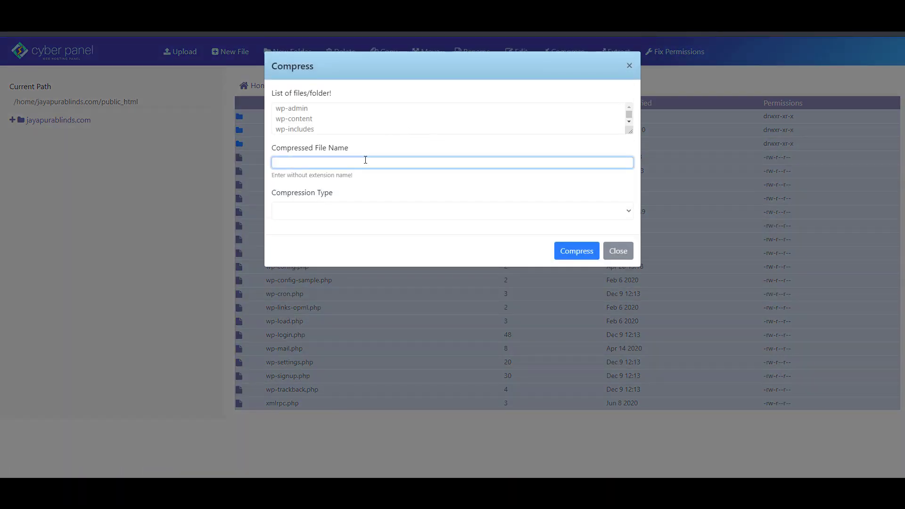
pyautogui.write('file')
pyautogui.click(386, 217)
pyautogui.click(386, 232)
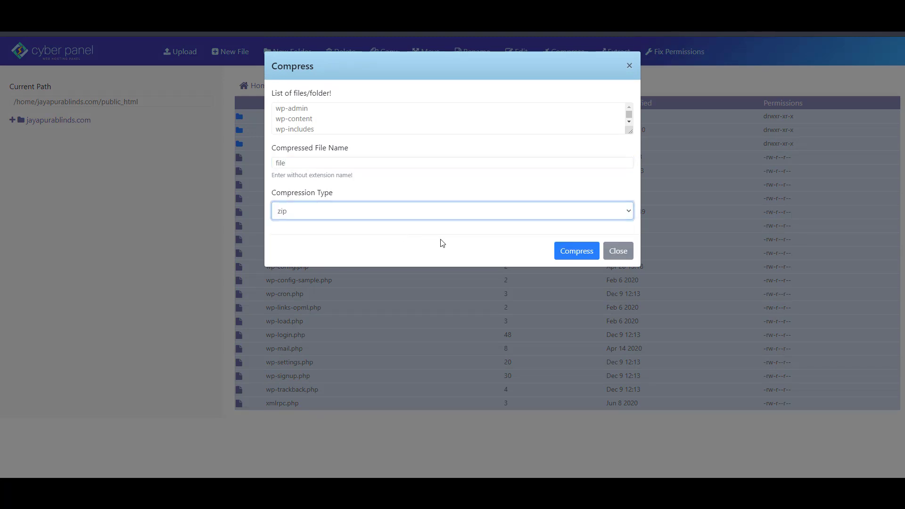
pyautogui.click(580, 252)
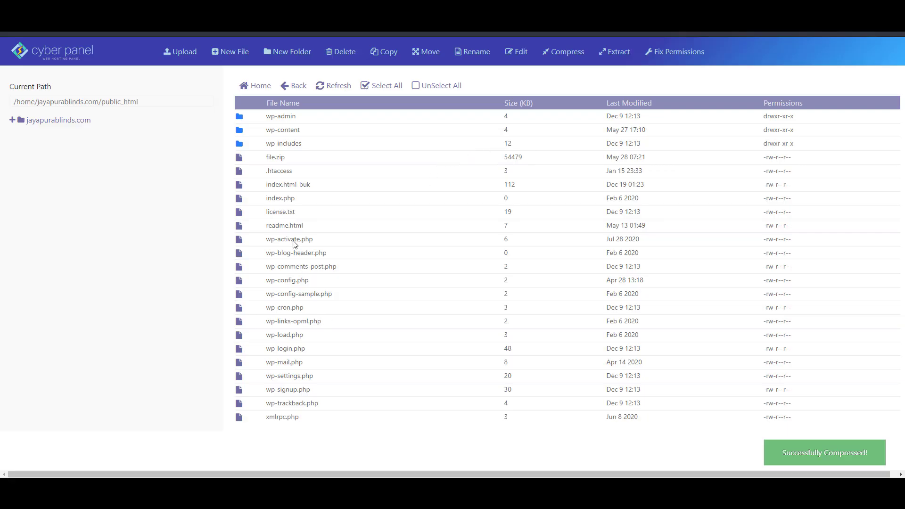
pyautogui.click(313, 162)
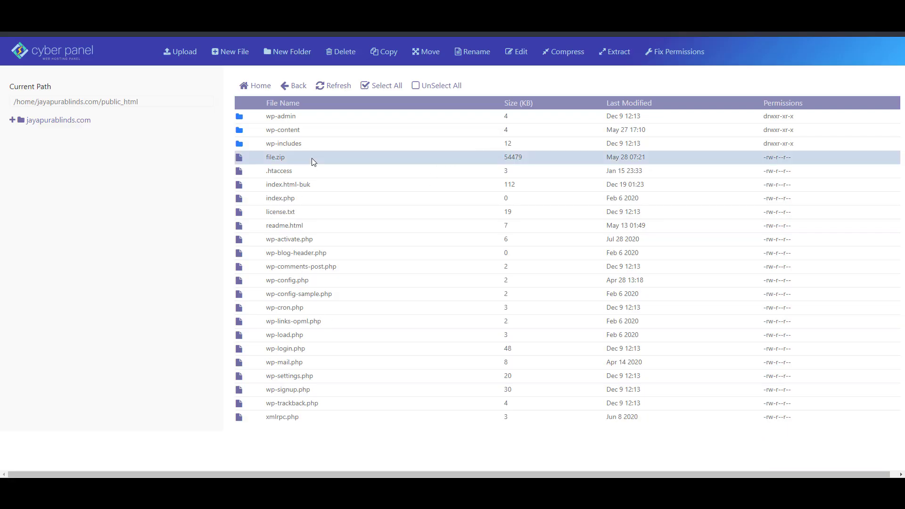
# Move file.zip to the /wp-content/uploads destination path, then enter the wp-content folder
pyautogui.click(427, 55)
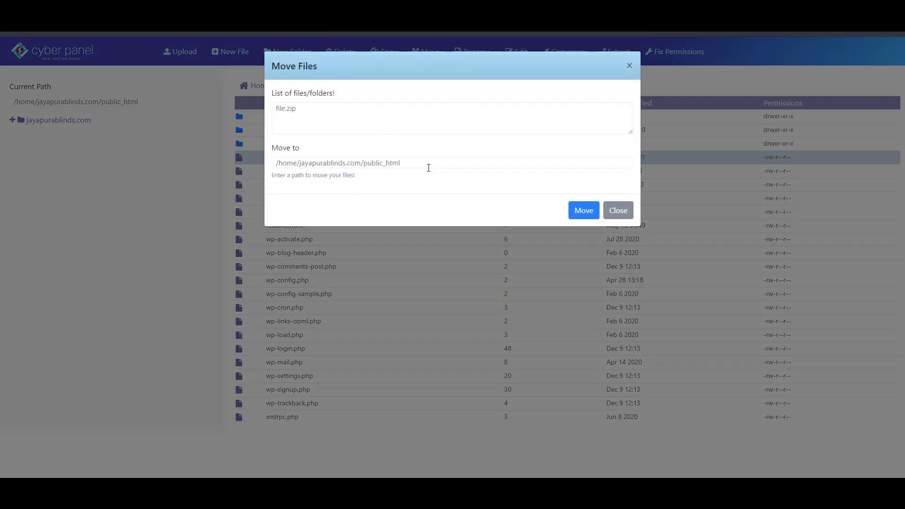
pyautogui.click(430, 166)
pyautogui.write('/wp')
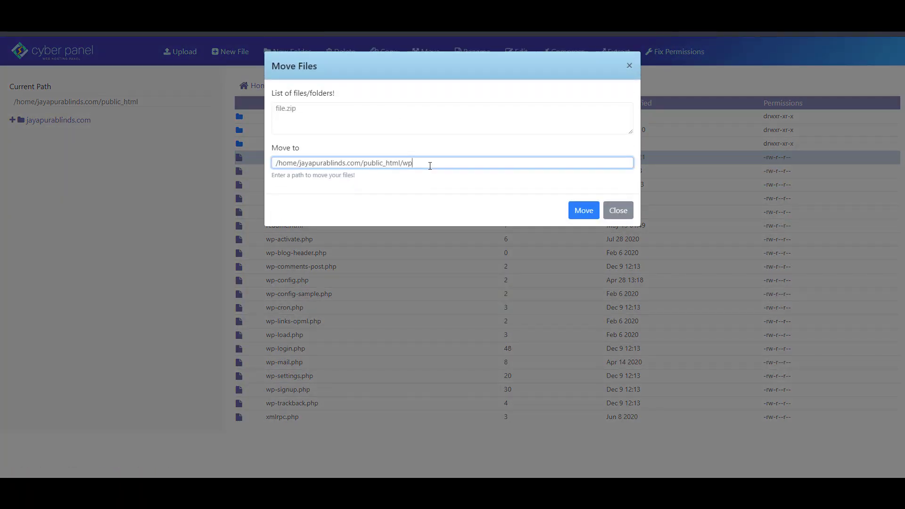
pyautogui.write('-content/uploads')
pyautogui.moveTo(276, 164); pyautogui.dragTo(403, 165)
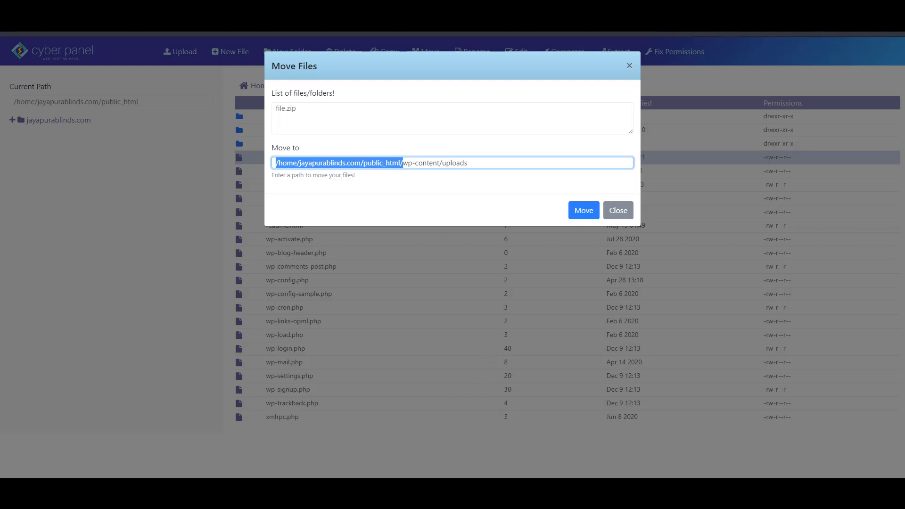
pyautogui.click(483, 98)
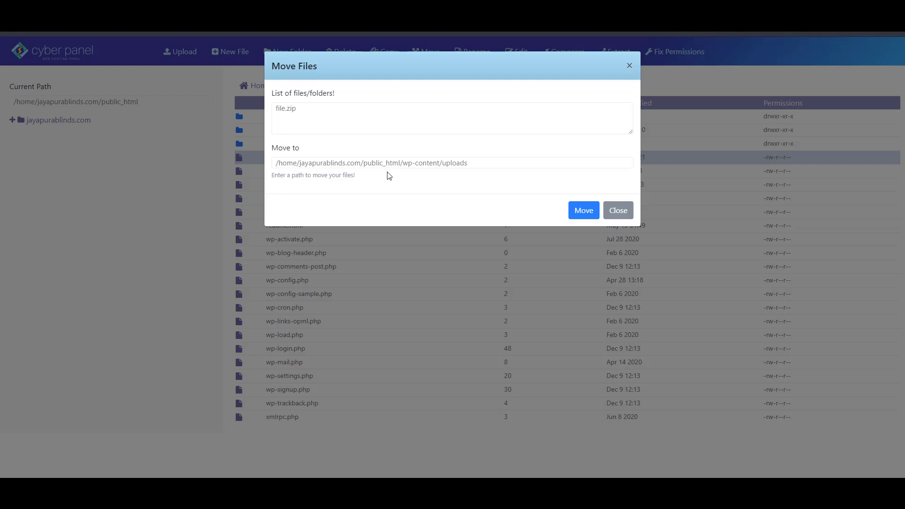
pyautogui.click(582, 210)
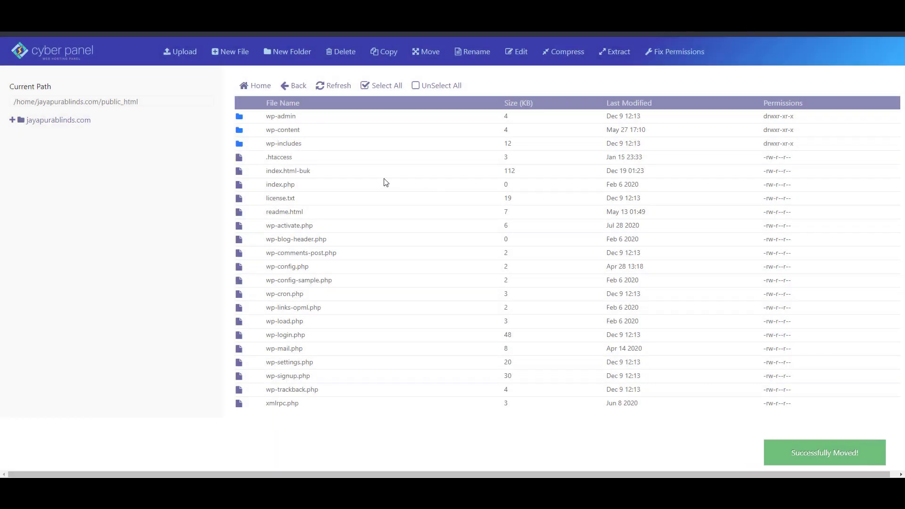
pyautogui.doubleClick(365, 134)
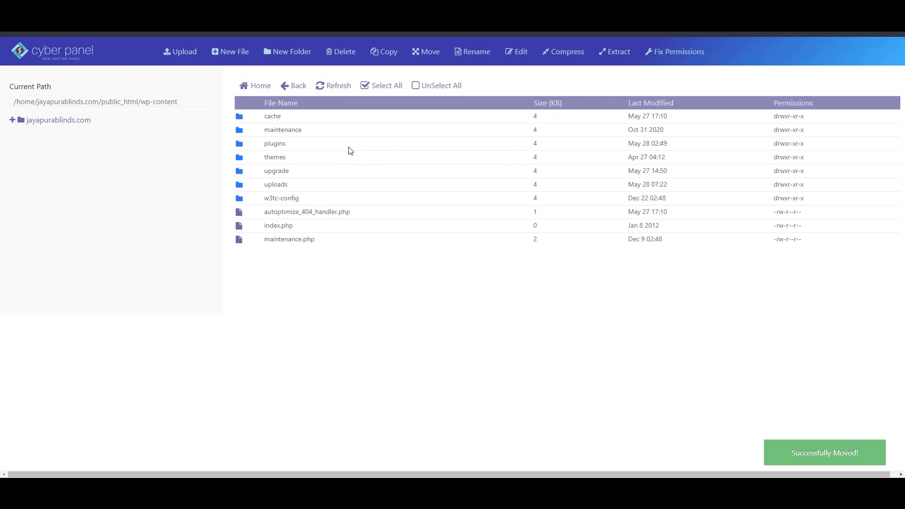
# Open uploads to see file.zip, and mark the zip step done with 'xxx' in the notes
pyautogui.doubleClick(350, 186)
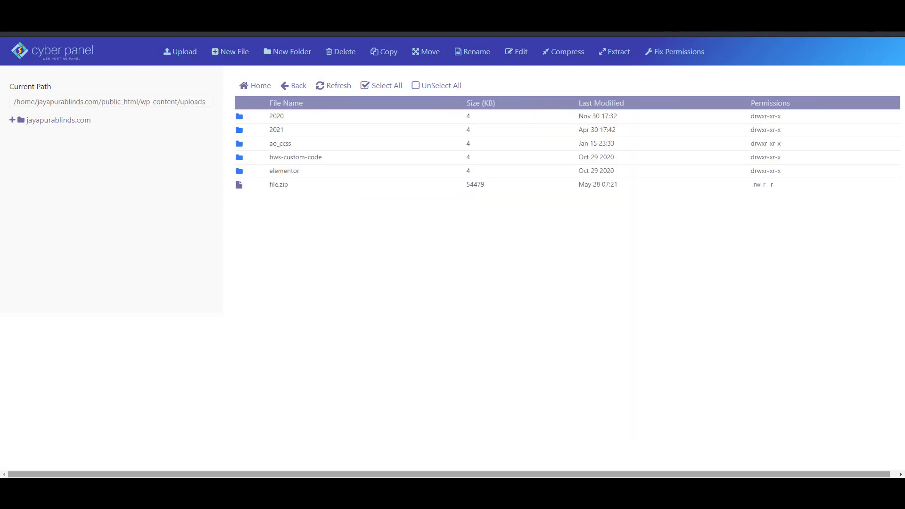
pyautogui.click(560, 455)
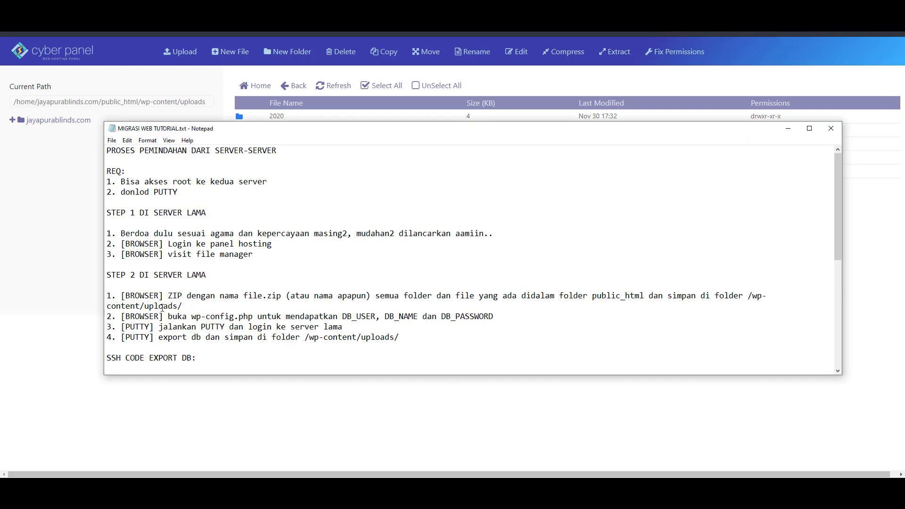
pyautogui.click(184, 307)
pyautogui.write('xxx')
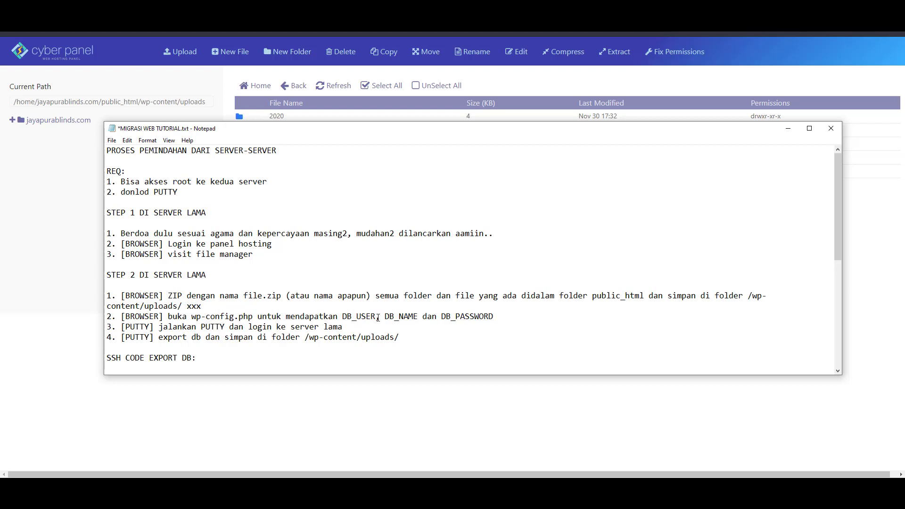
pyautogui.click(518, 427)
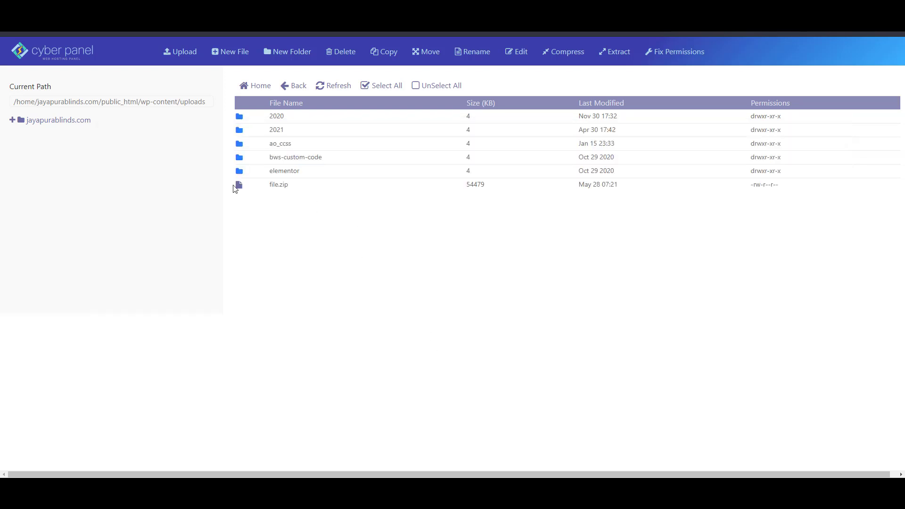
# Open wp-config.php in public_html to read the database name, user and password, then close it
pyautogui.click(12, 119)
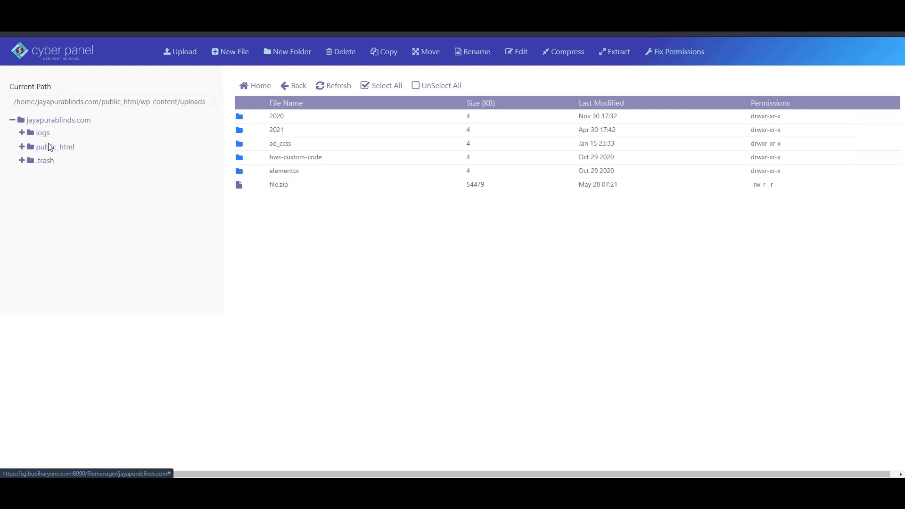
pyautogui.click(50, 148)
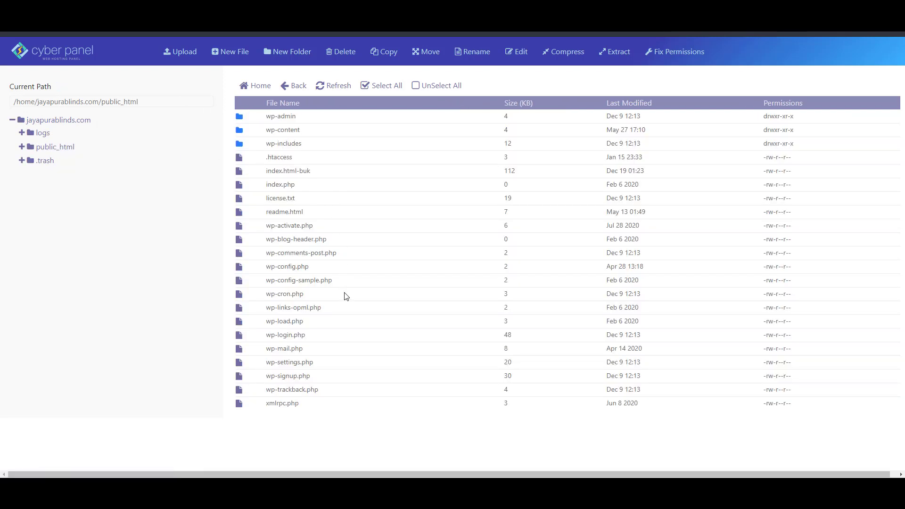
pyautogui.click(364, 268)
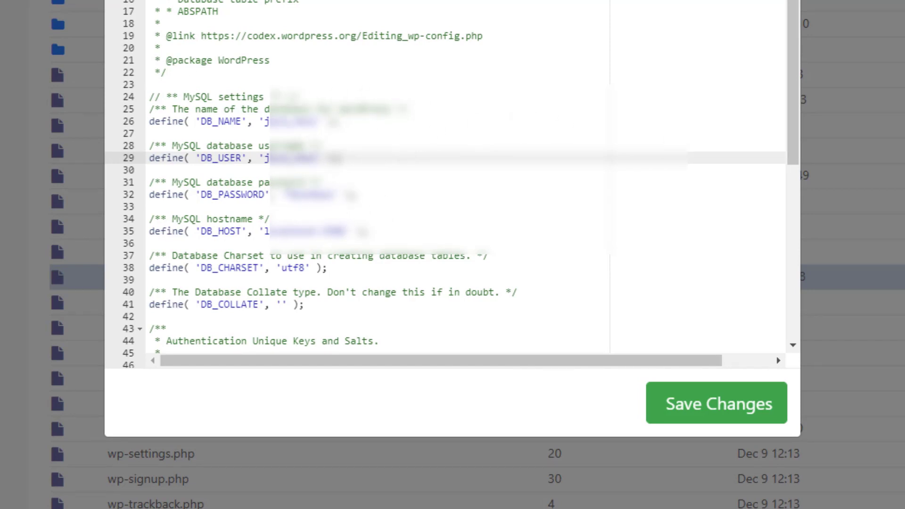
pyautogui.click(684, 407)
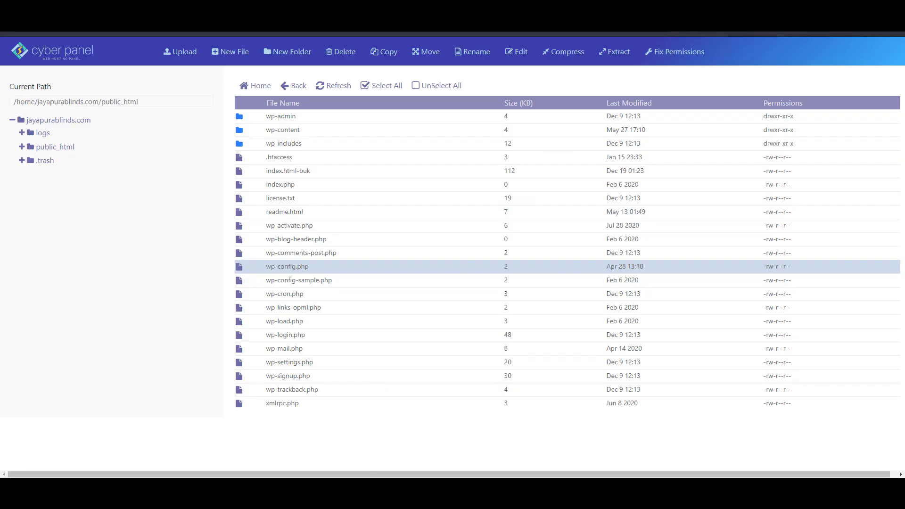
# Log in to the old server as root in PuTTY and clear the terminal screen
pyautogui.click(484, 446)
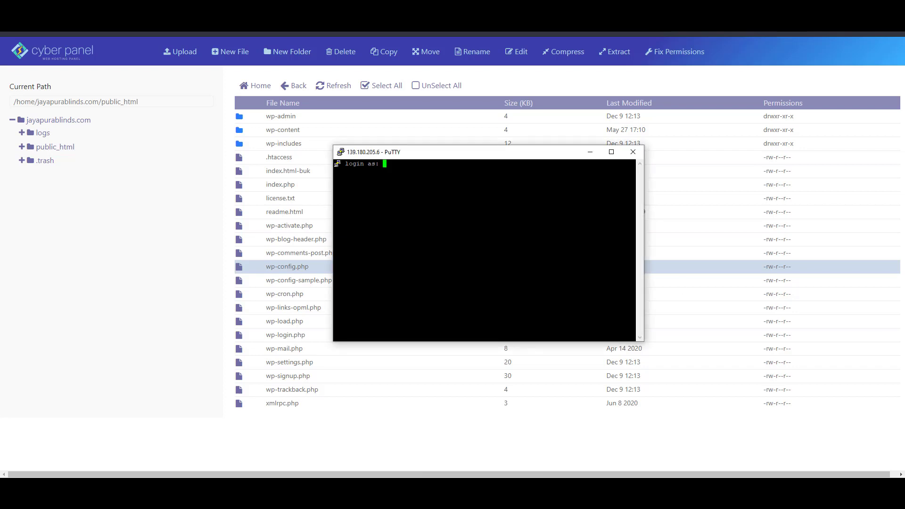
pyautogui.write('root')
pyautogui.press('Return')
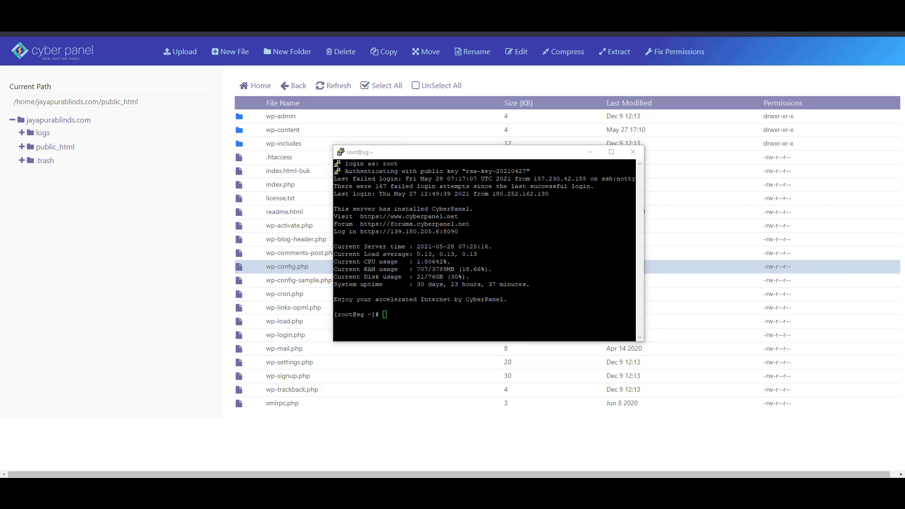
pyautogui.click(536, 338)
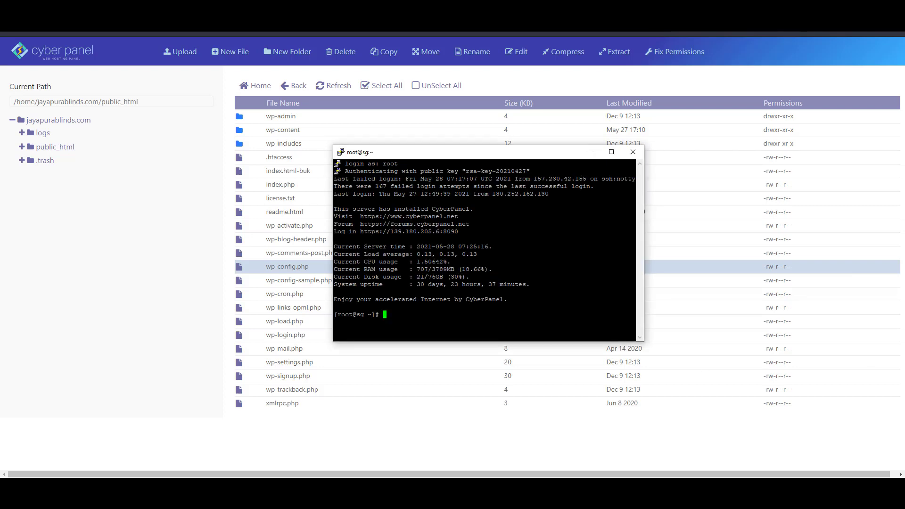
pyautogui.write('clear')
pyautogui.press('Return')
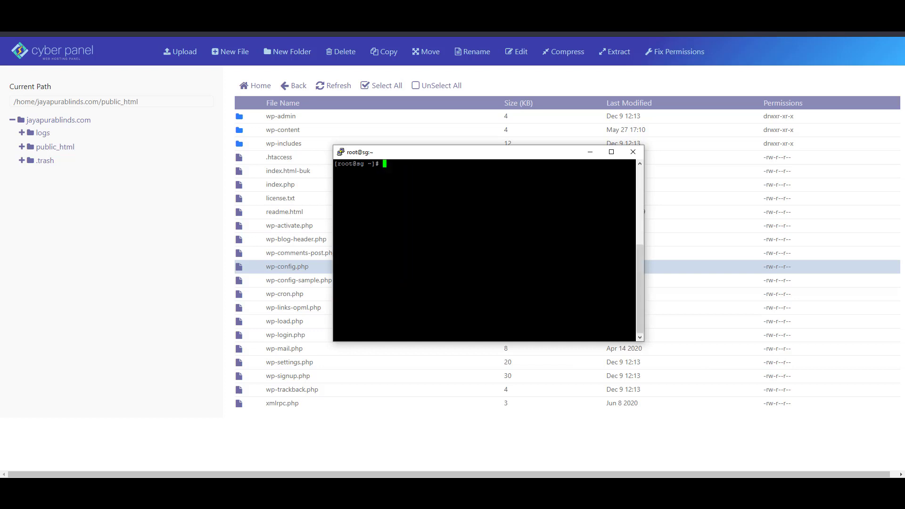
pyautogui.moveTo(613, 487)
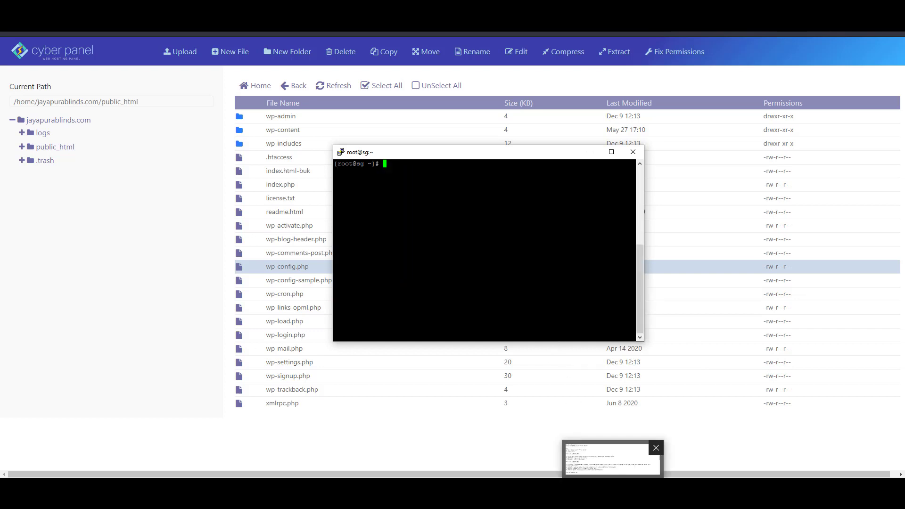
pyautogui.click(611, 458)
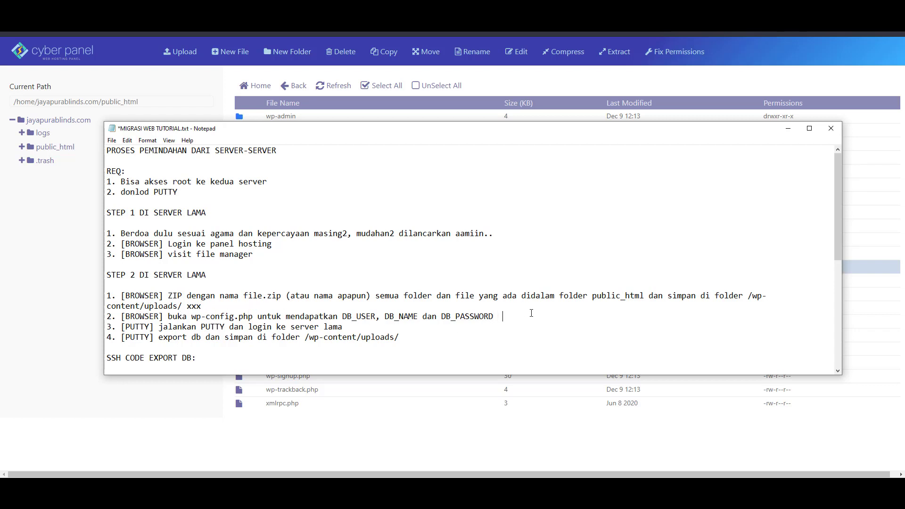
# Tick off the completed login steps in the migration notes with 'xxx'
pyautogui.write('xxx')
pyautogui.click(343, 326)
pyautogui.write('xxx')
pyautogui.scroll(-2, 278, 339)
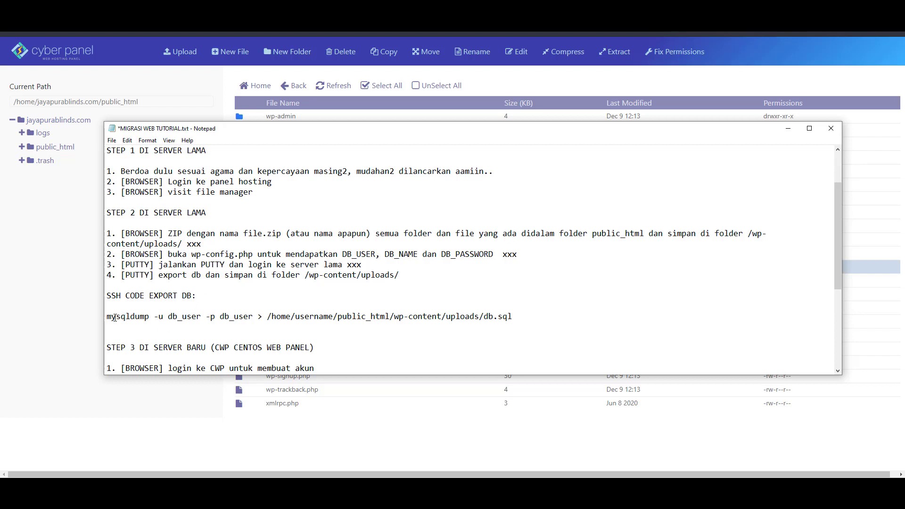
# In the mysqldump command, change the second db_user to db_name
pyautogui.moveTo(107, 316); pyautogui.dragTo(521, 317)
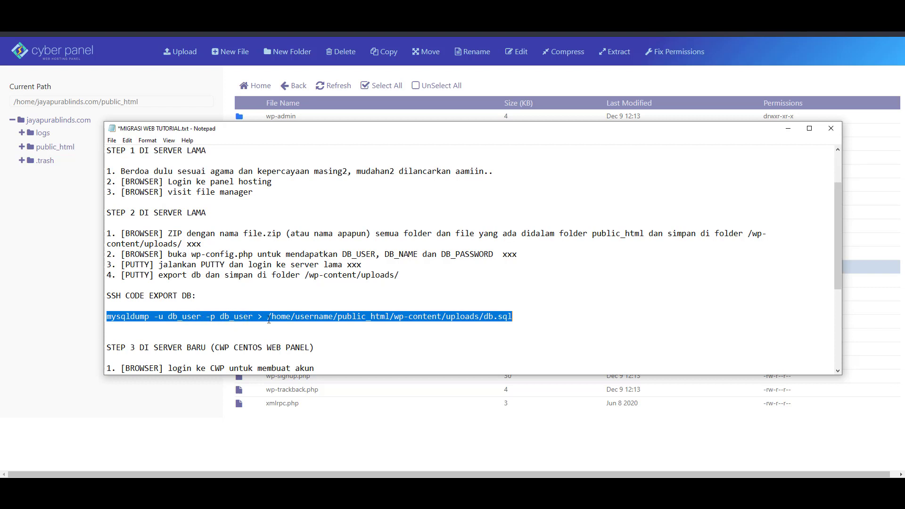
pyautogui.click(253, 317)
pyautogui.press('BackSpace')
pyautogui.press('BackSpace')
pyautogui.press('BackSpace')
pyautogui.press('BackSpace')
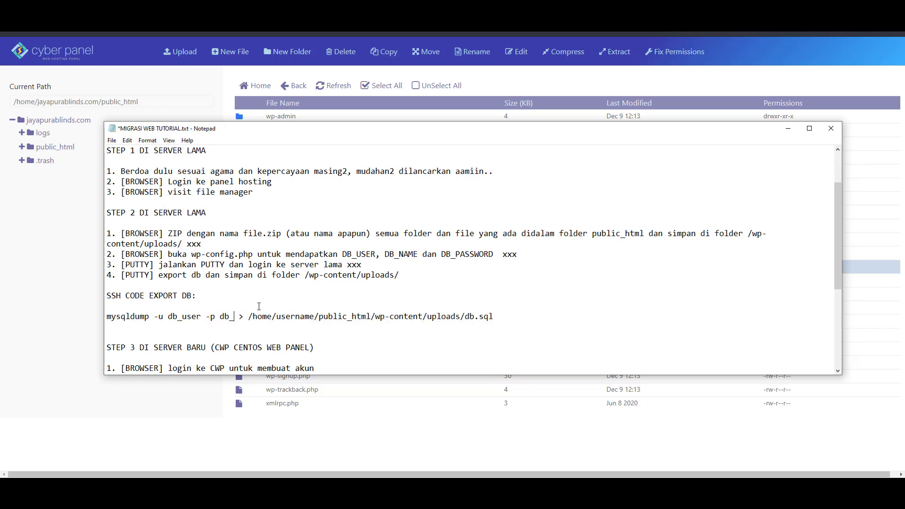
pyautogui.write('name')
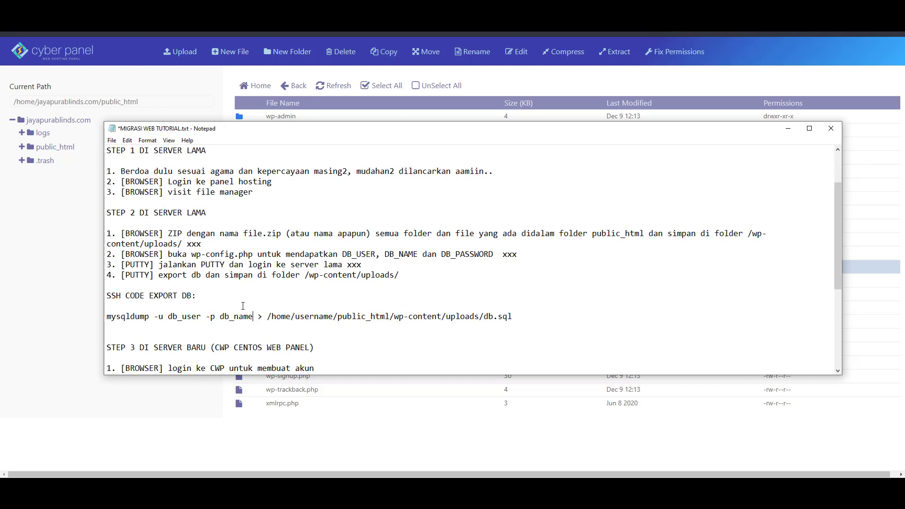
pyautogui.moveTo(202, 317); pyautogui.dragTo(168, 316)
pyautogui.click(522, 317)
pyautogui.click(774, 487)
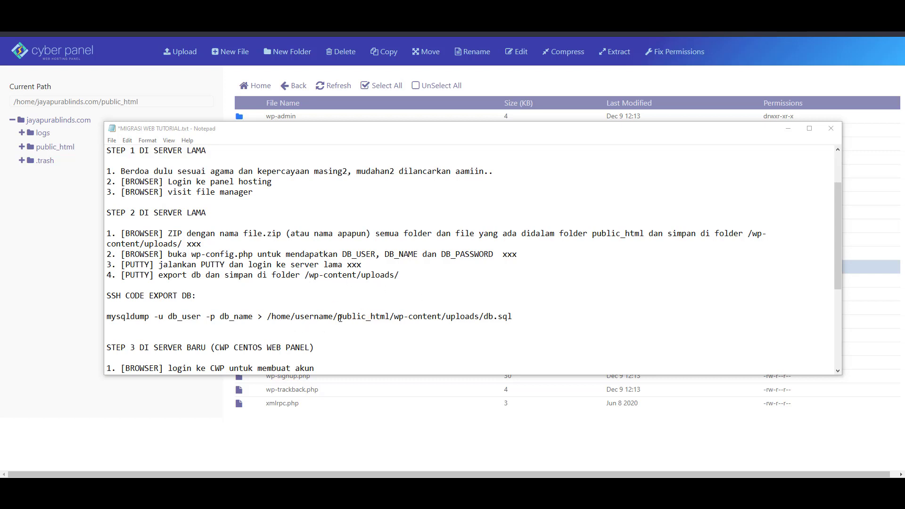
pyautogui.doubleClick(315, 318)
pyautogui.click(325, 325)
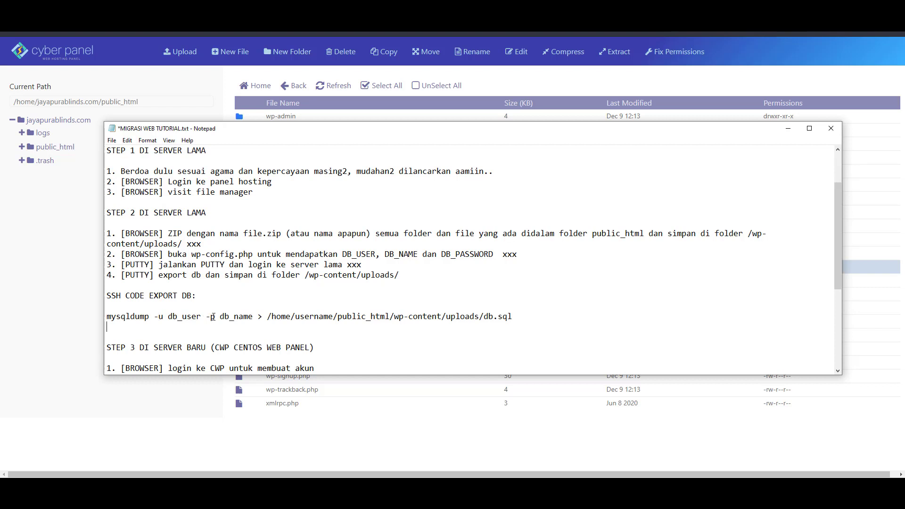
pyautogui.moveTo(210, 317); pyautogui.dragTo(249, 320)
pyautogui.doubleClick(318, 317)
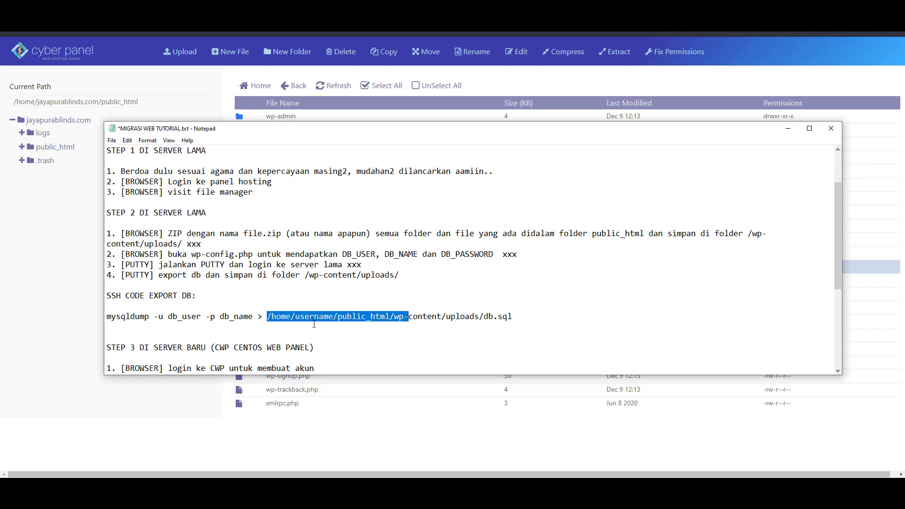
pyautogui.click(314, 324)
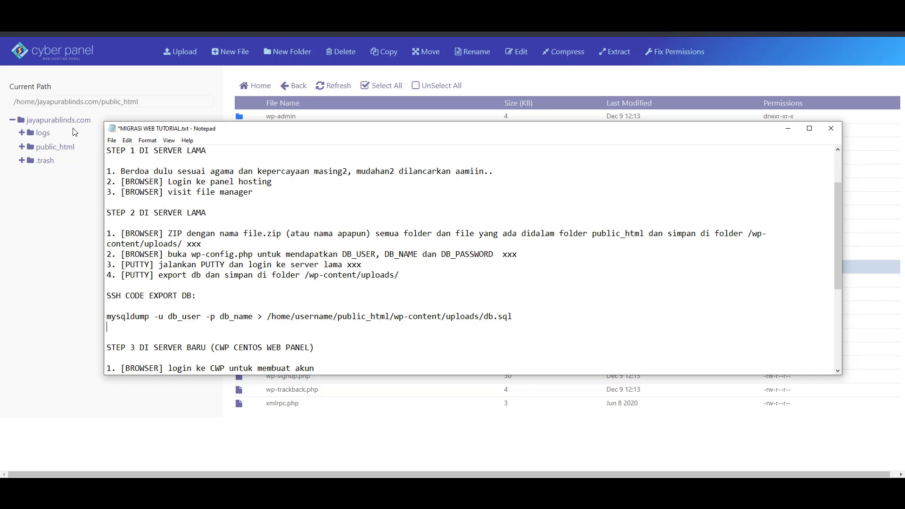
# Copy jayapurablinds.com from the file manager's current path and paste it over 'username' in the dump path
pyautogui.click(73, 114)
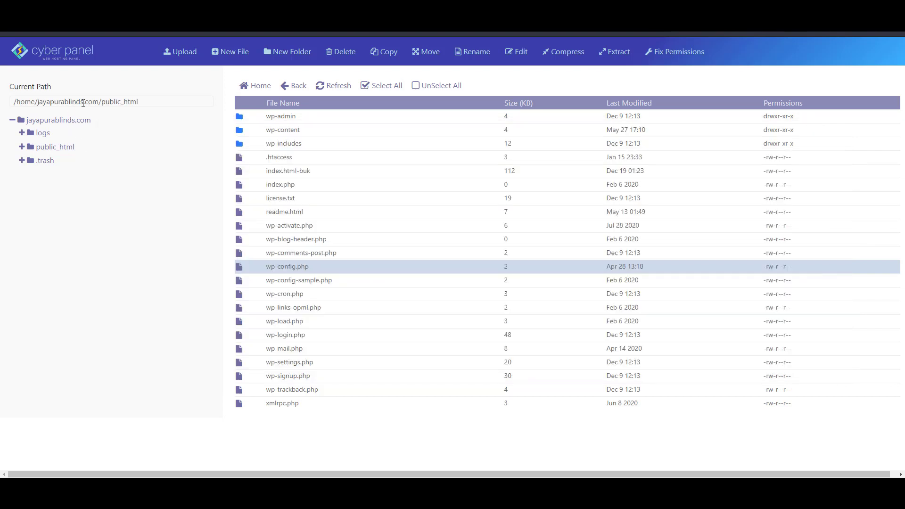
pyautogui.click(51, 101)
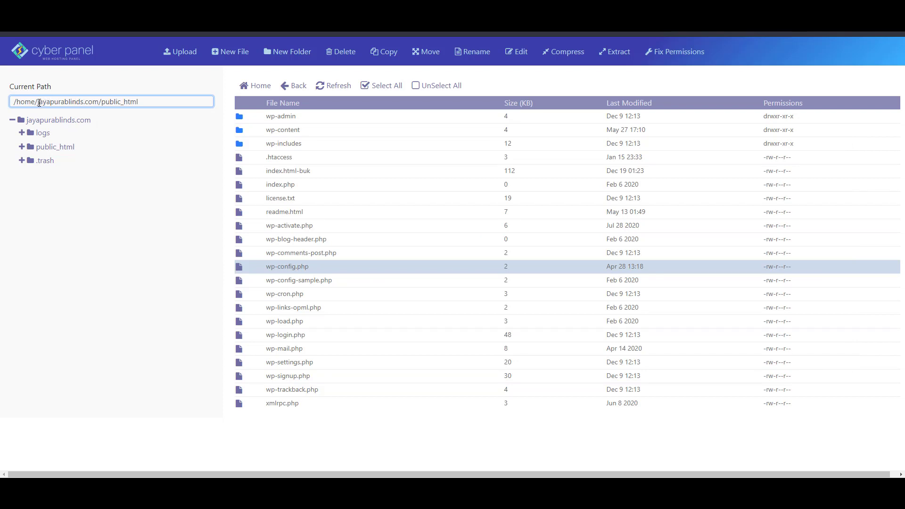
pyautogui.moveTo(38, 103); pyautogui.dragTo(99, 102)
pyautogui.hotkey('ctrl', 'c')
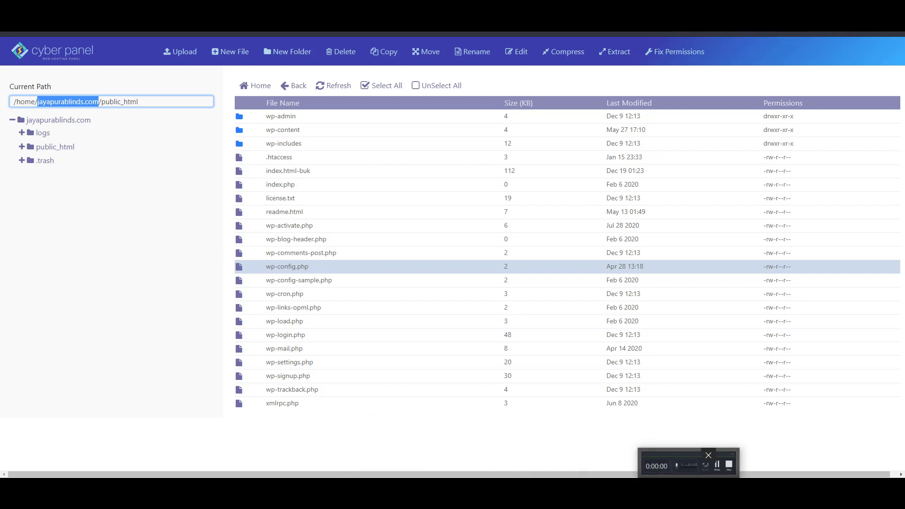
pyautogui.click(685, 464)
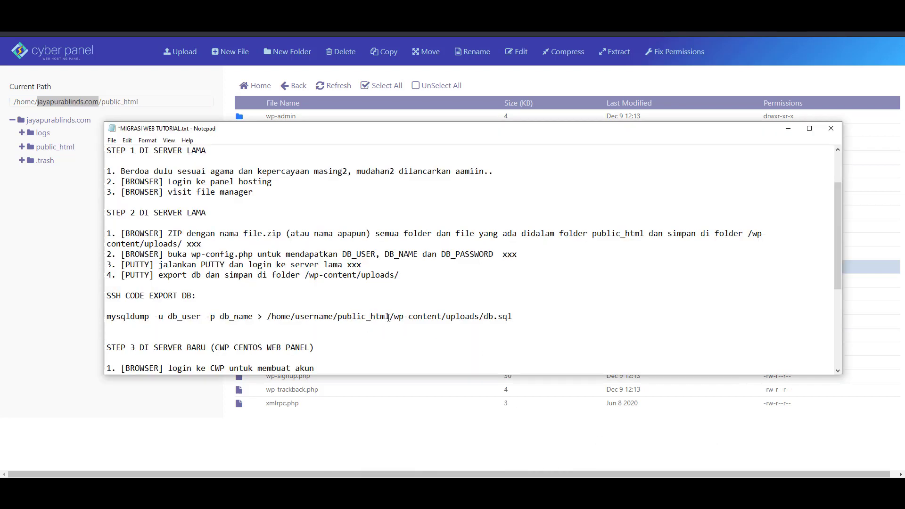
pyautogui.doubleClick(307, 319)
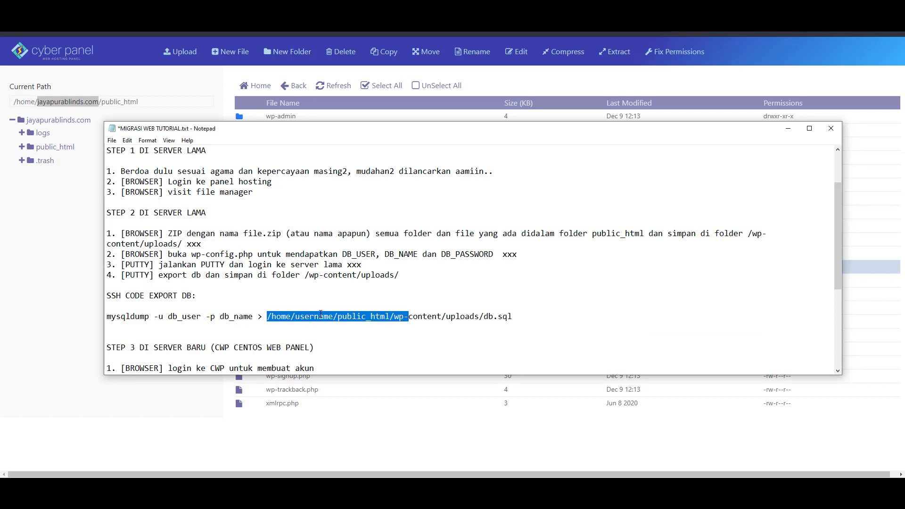
pyautogui.click(319, 317)
pyautogui.moveTo(334, 319); pyautogui.dragTo(296, 319)
pyautogui.hotkey('ctrl', 'v')
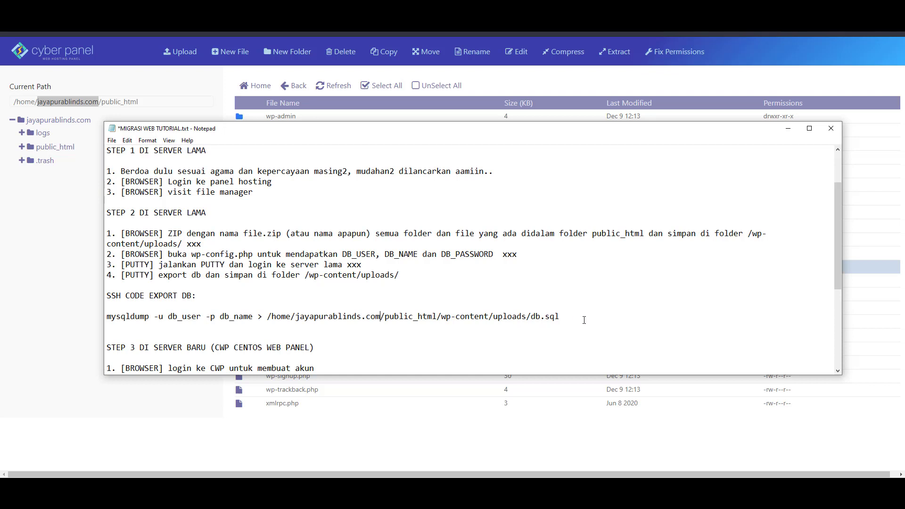
# Run the copied mysqldump command in PuTTY and enter the database password to export db.sql
pyautogui.press('Home')
pyautogui.hotkey('shift', 'End')
pyautogui.hotkey('ctrl', 'c')
pyautogui.hotkey('alt', 'Tab')
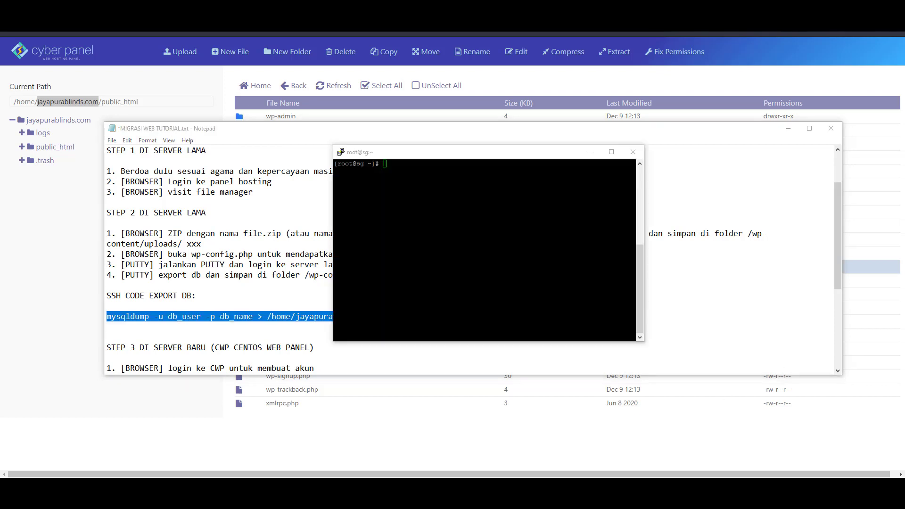
pyautogui.press('shift+Insert')
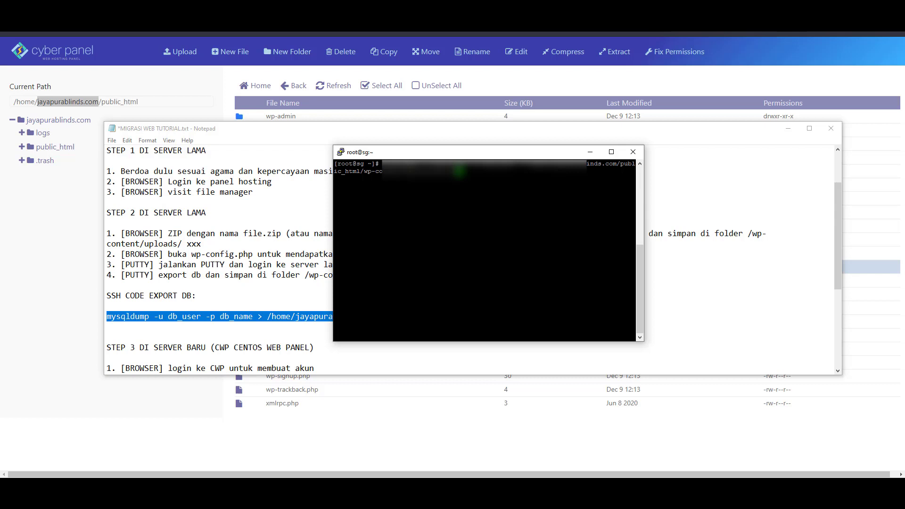
pyautogui.press('Return')
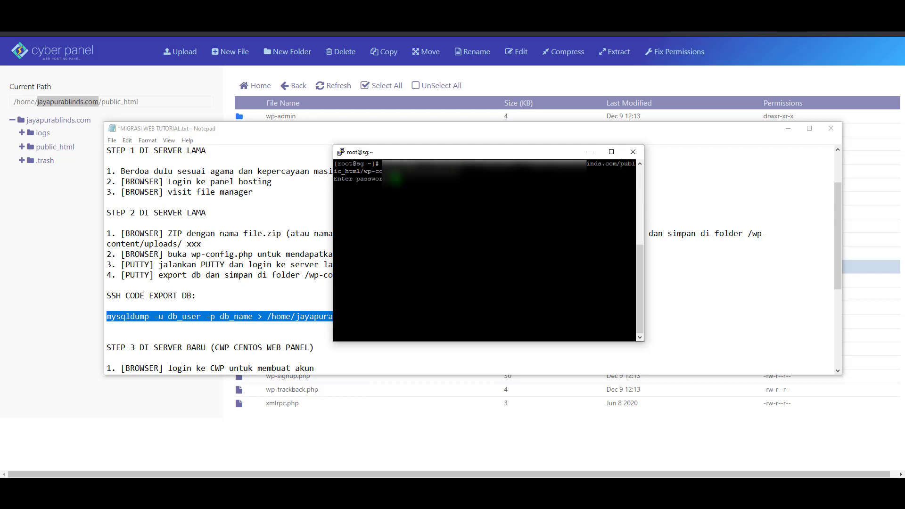
pyautogui.hotkey('alt', 'Tab')
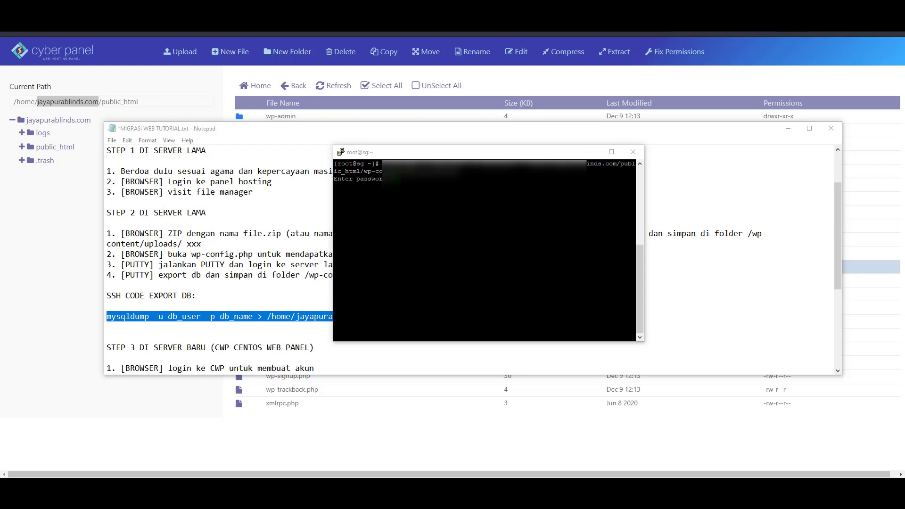
pyautogui.hotkey('alt', 'Tab')
pyautogui.press('Return')
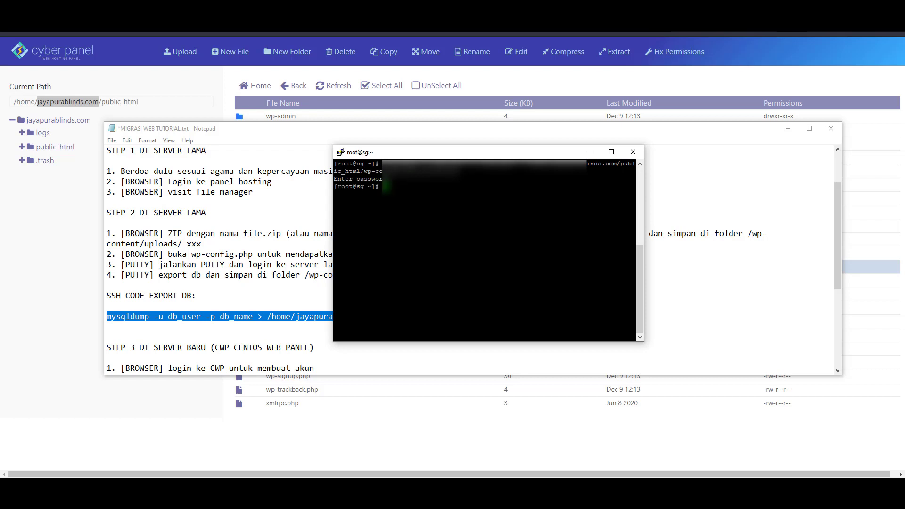
pyautogui.click(250, 24)
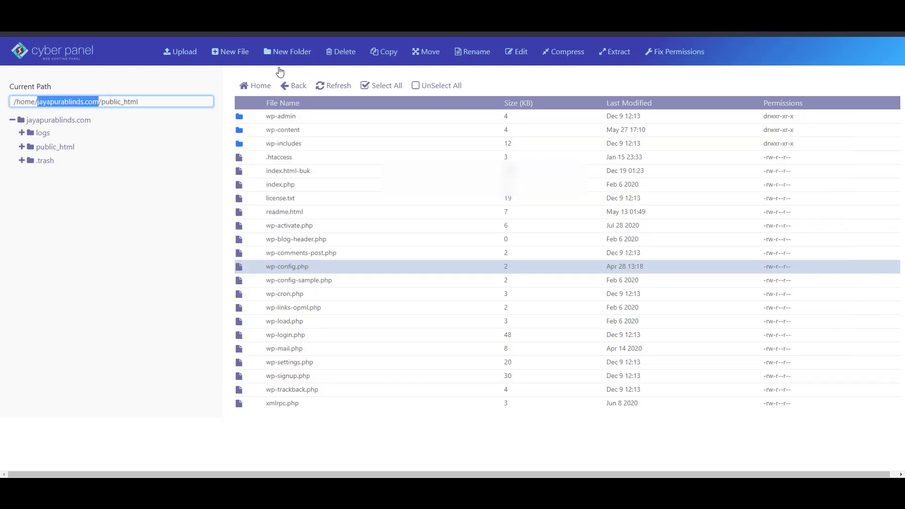
# Open wp-content/uploads and select the exported db.sql file (3510 KB)
pyautogui.doubleClick(376, 134)
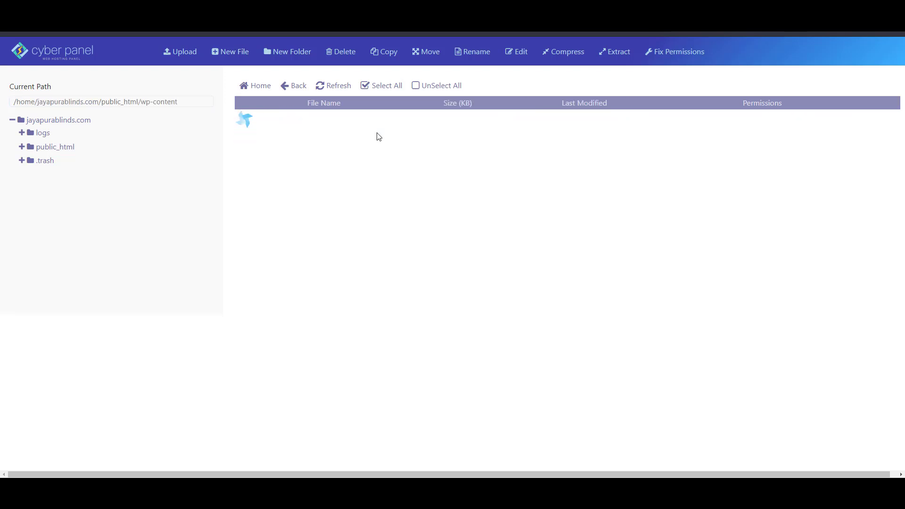
pyautogui.doubleClick(310, 186)
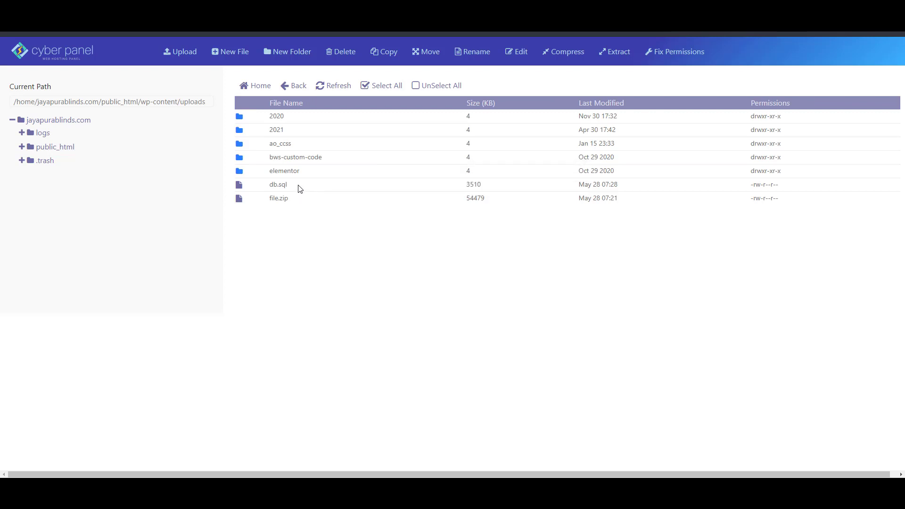
pyautogui.click(302, 191)
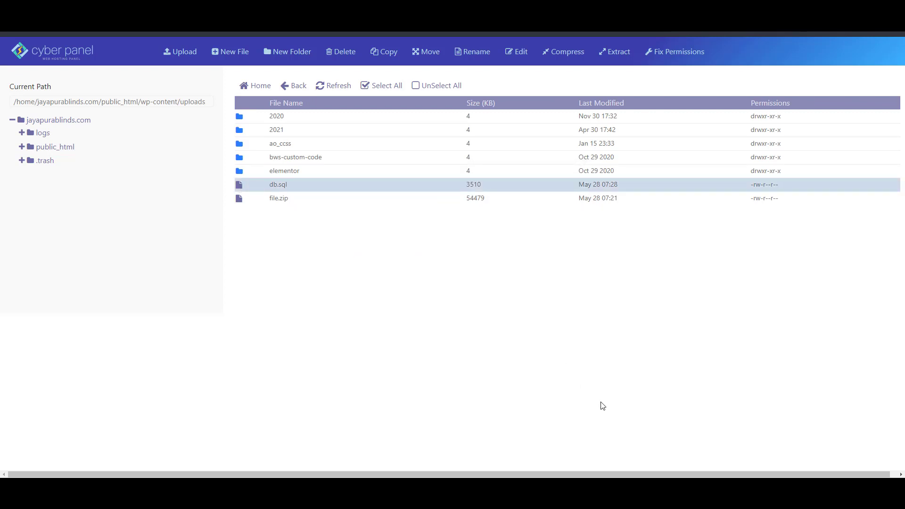
# Scroll the migration notes down to the STEP 3 instructions
pyautogui.hotkey('alt', 'Tab')
pyautogui.scroll(-2, 175, 309)
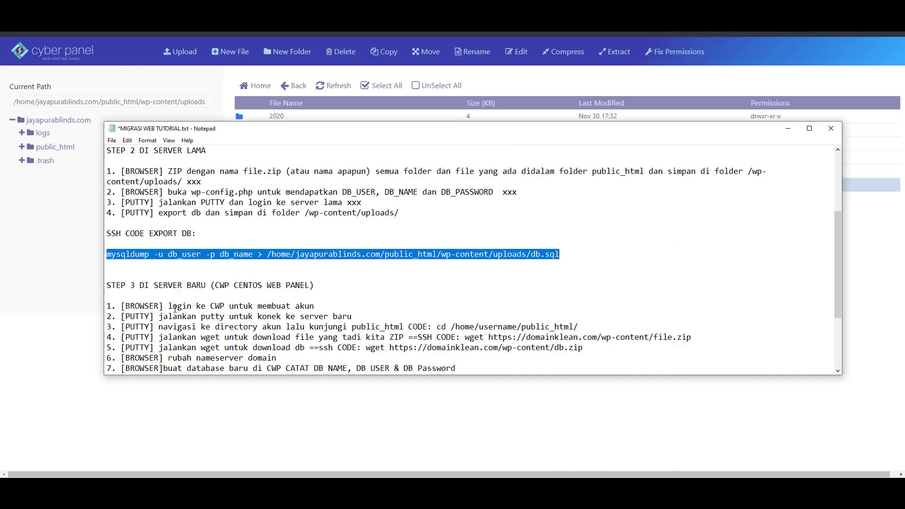
pyautogui.click(145, 263)
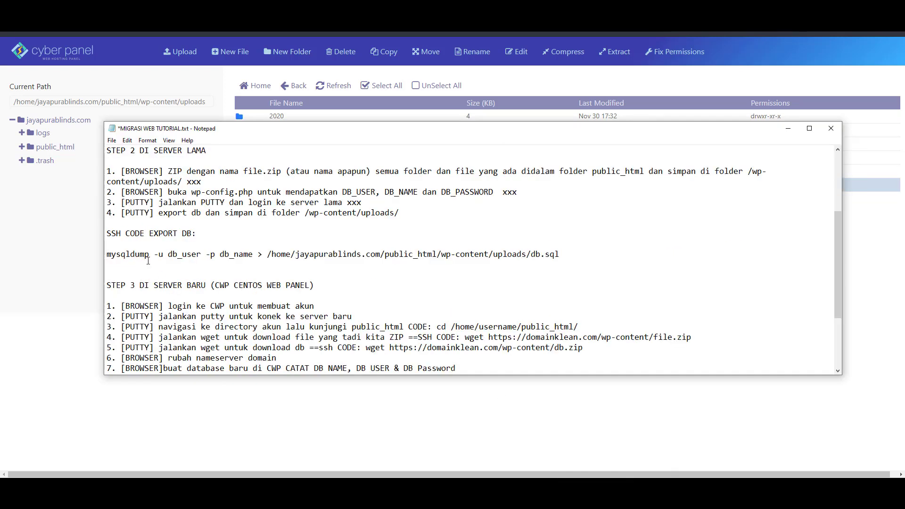
pyautogui.scroll(-2, 148, 261)
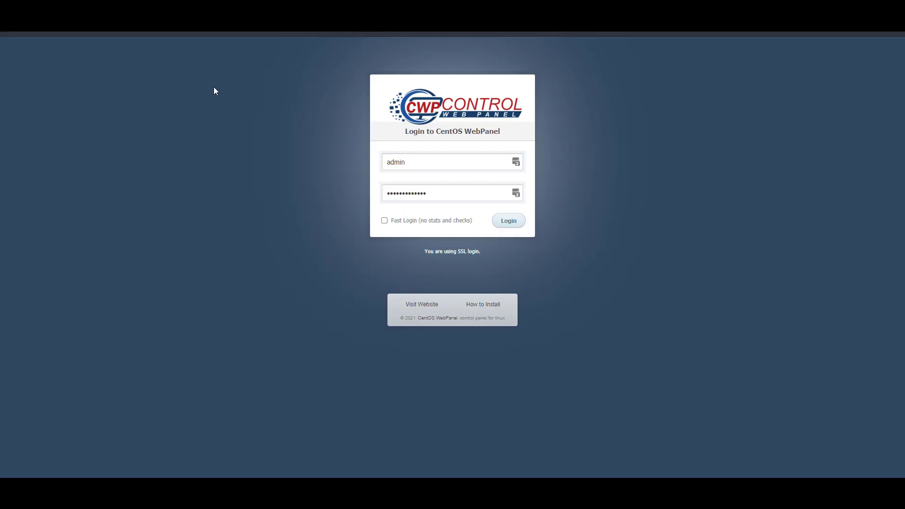
# Log in to CentOS Web Panel as root using the browser's saved credentials
pyautogui.click(465, 157)
pyautogui.click(453, 186)
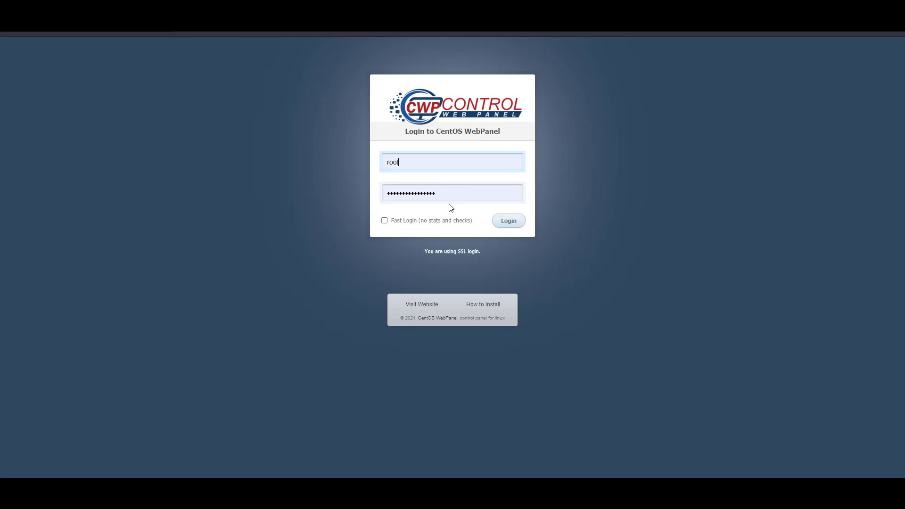
pyautogui.click(460, 196)
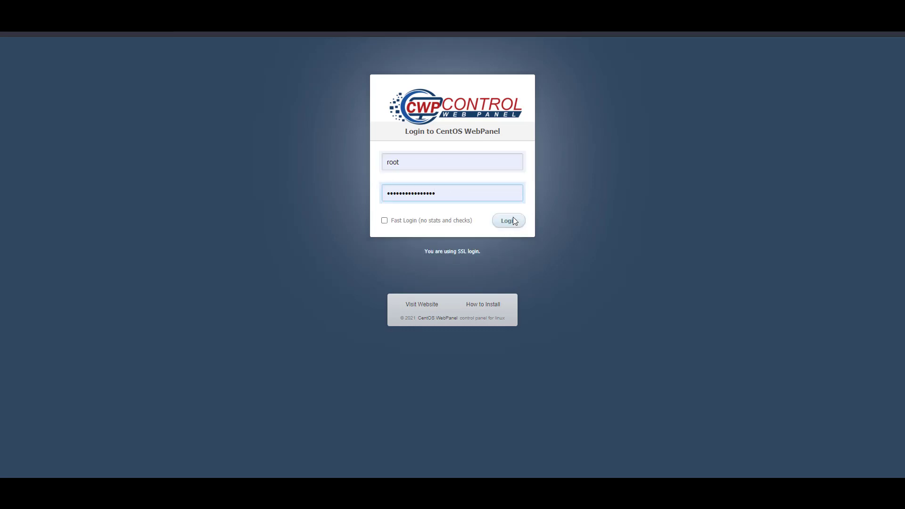
pyautogui.click(513, 223)
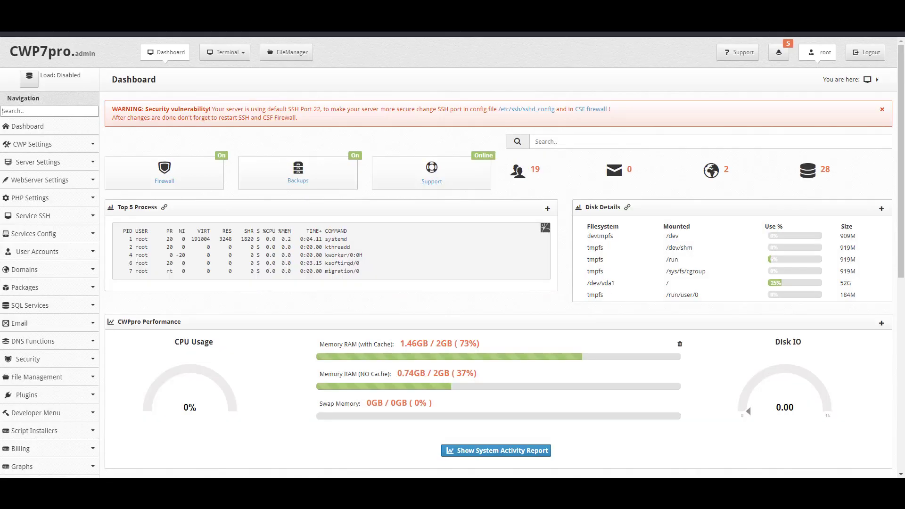
# Enter jayapurablinds.com as the new account's domain and reuse its name as the username
pyautogui.click(93, 257)
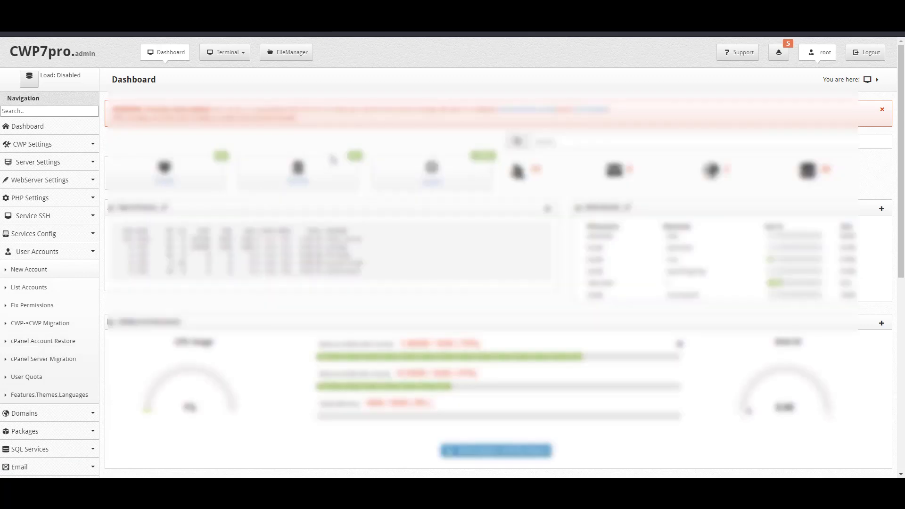
pyautogui.click(351, 155)
pyautogui.hotkey('ctrl', 'v')
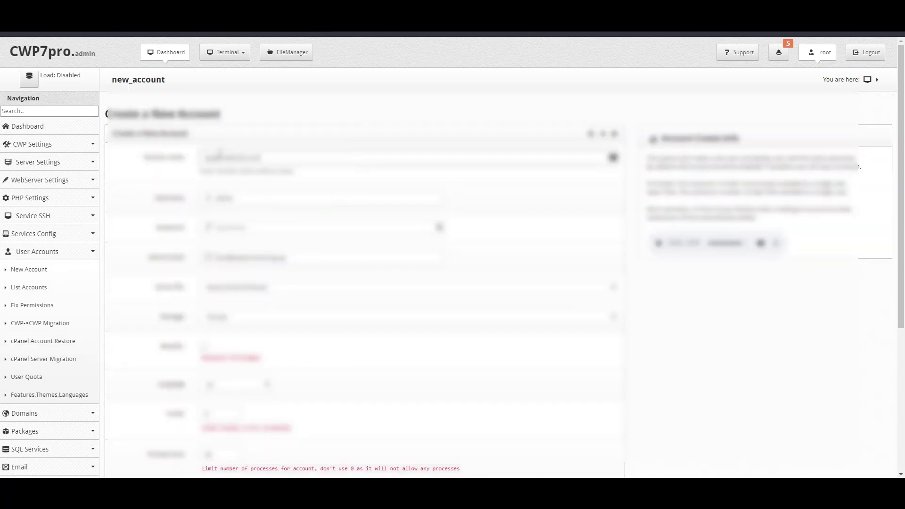
pyautogui.doubleClick(220, 158)
pyautogui.hotkey('ctrl', 'c')
pyautogui.doubleClick(249, 194)
pyautogui.hotkey('ctrl', 'v')
# Pick a storage option, fill the limit fields from suggestions, and create the account
pyautogui.click(249, 323)
pyautogui.click(255, 338)
pyautogui.scroll(-4, 319, 332)
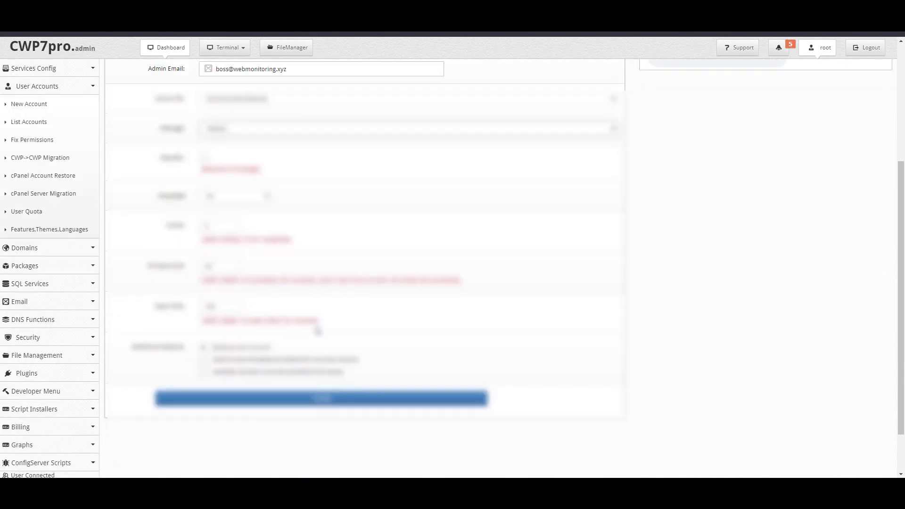
pyautogui.click(208, 265)
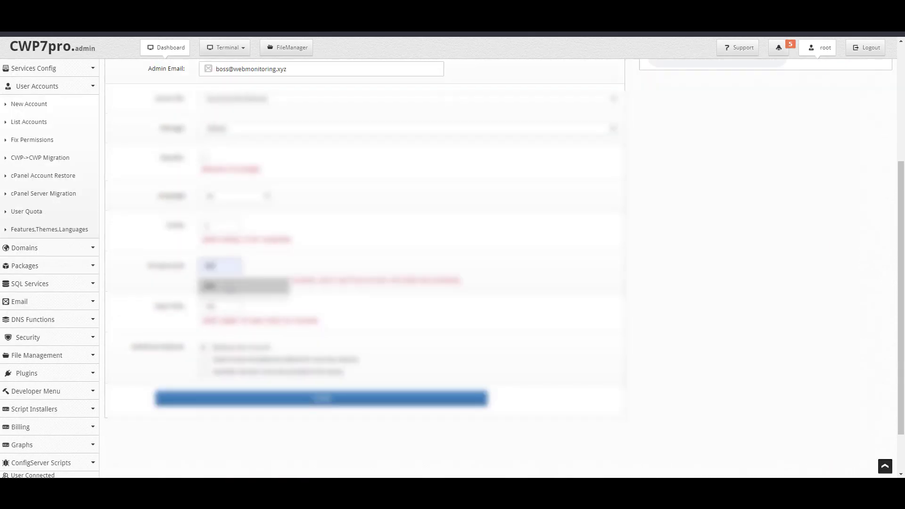
pyautogui.click(230, 289)
pyautogui.click(216, 308)
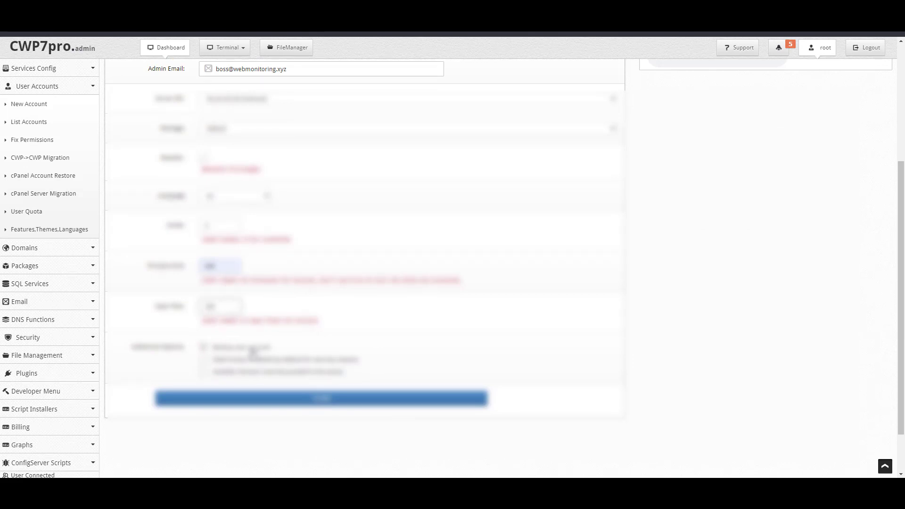
pyautogui.scroll(2, 326, 340)
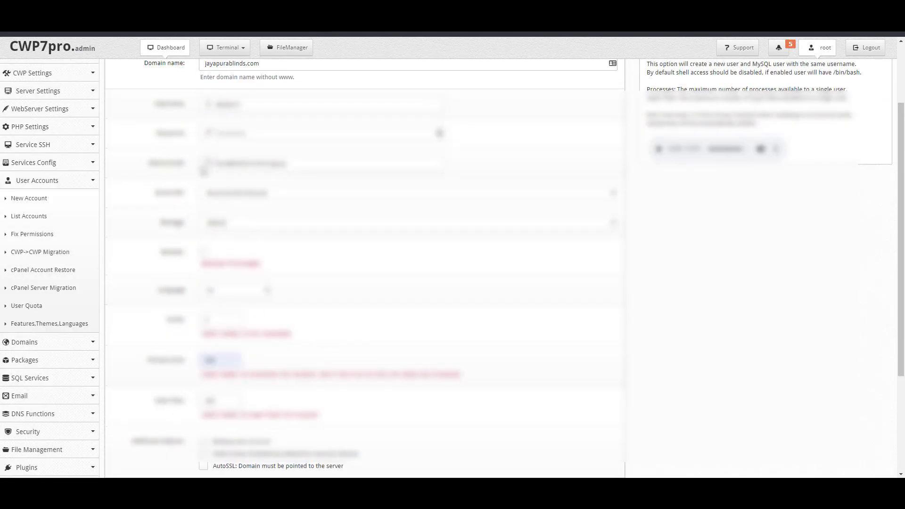
pyautogui.scroll(-2, 325, 285)
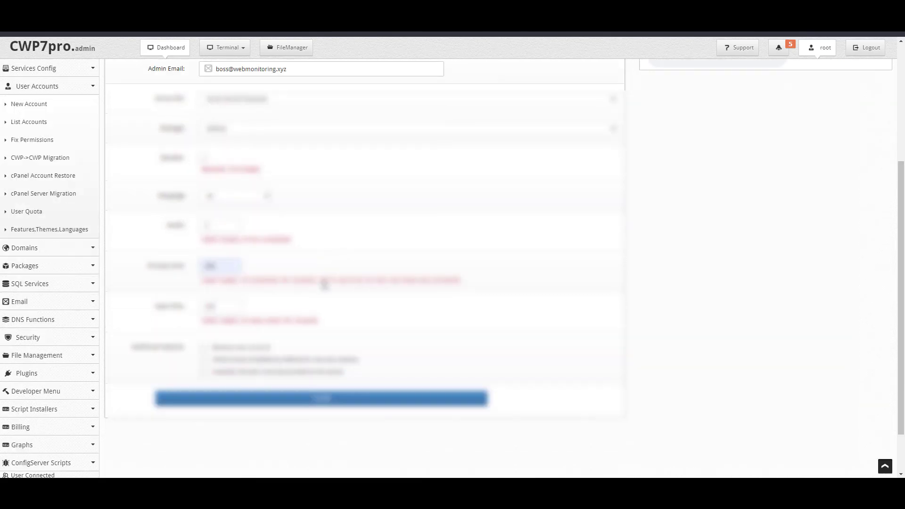
pyautogui.scroll(-1, 324, 285)
pyautogui.scroll(2, 324, 284)
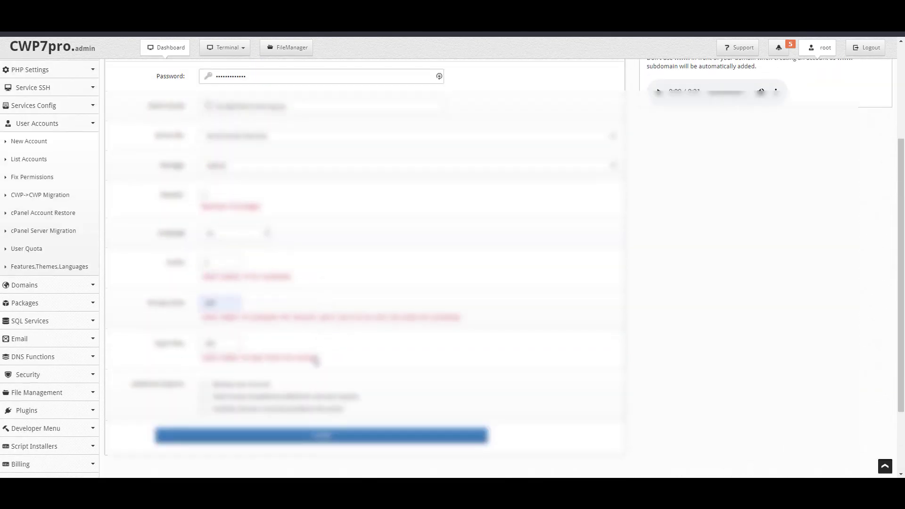
pyautogui.scroll(3, 267, 372)
pyautogui.scroll(-1, 268, 371)
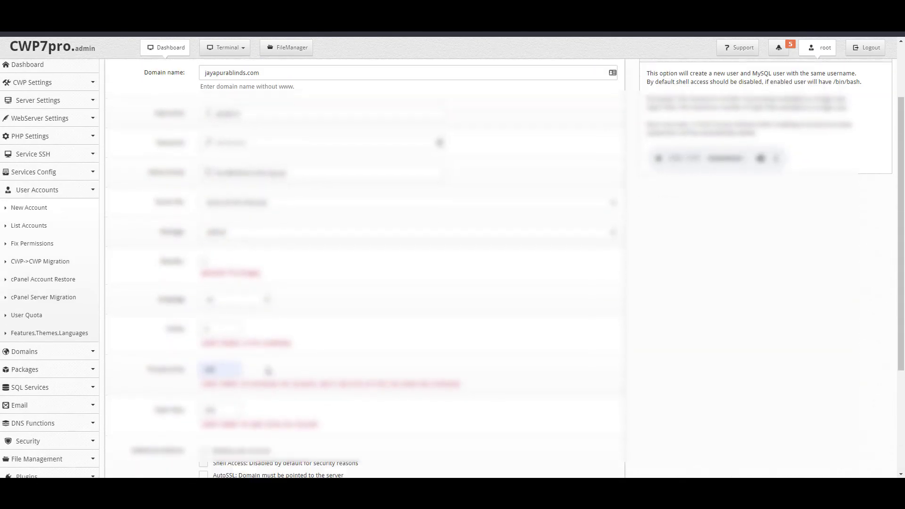
pyautogui.scroll(-1, 268, 371)
pyautogui.click(307, 438)
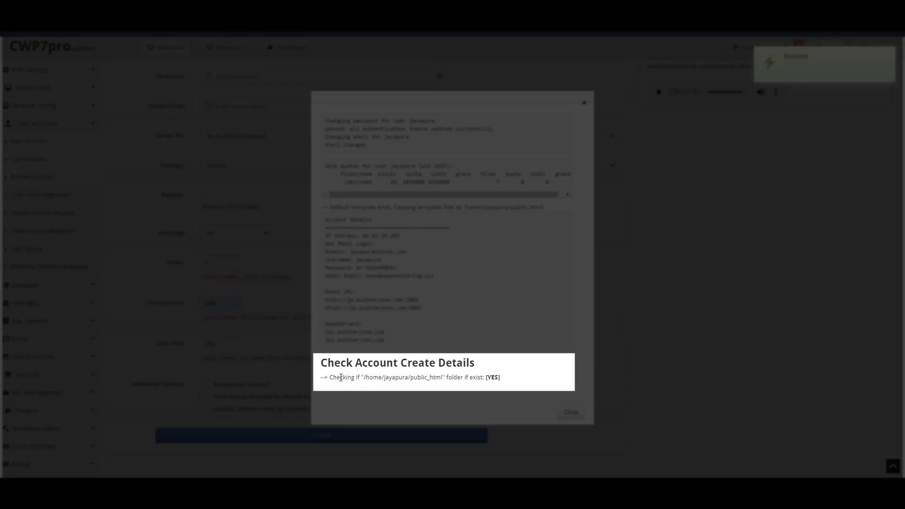
# Select and copy the /home/jayapura/public_html path from the account details
pyautogui.moveTo(336, 378); pyautogui.dragTo(364, 378)
pyautogui.click(364, 378)
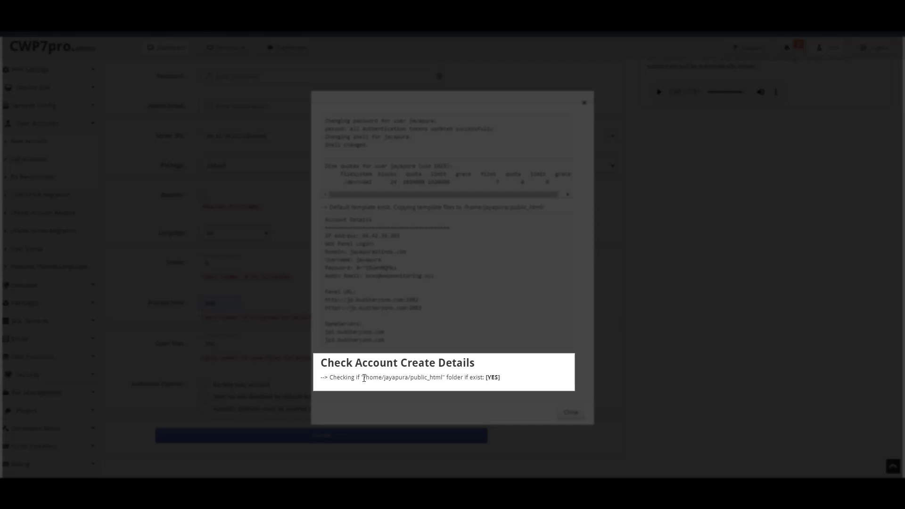
pyautogui.moveTo(364, 378); pyautogui.dragTo(444, 380)
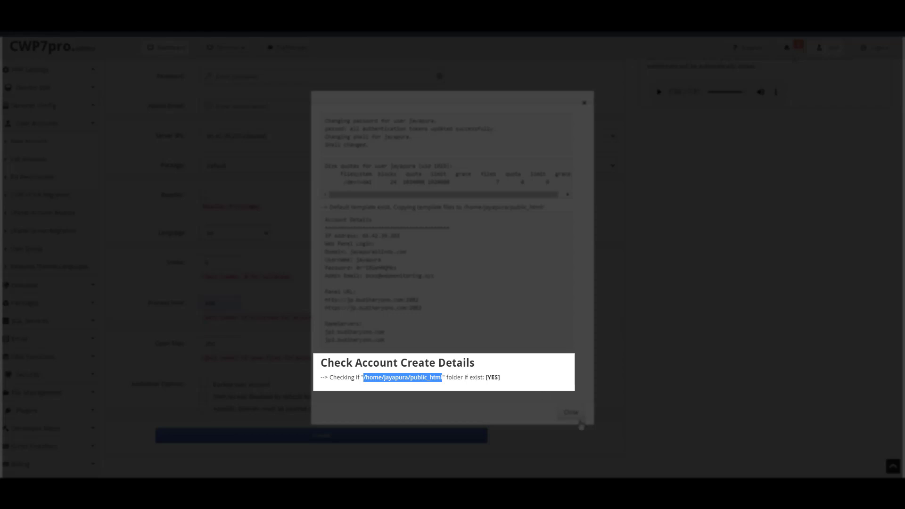
# Bring up the PuTTY terminal, then the migration tutorial notes
pyautogui.moveTo(613, 493)
pyautogui.click(613, 492)
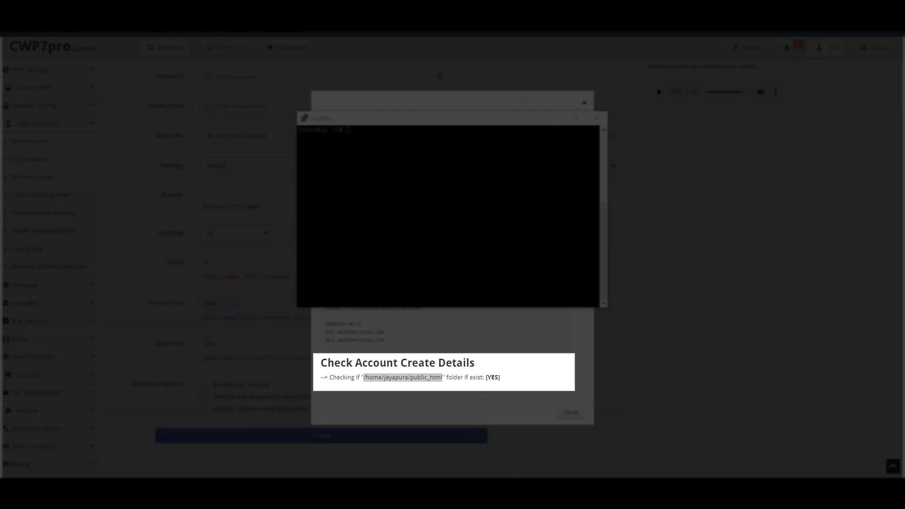
pyautogui.click(613, 460)
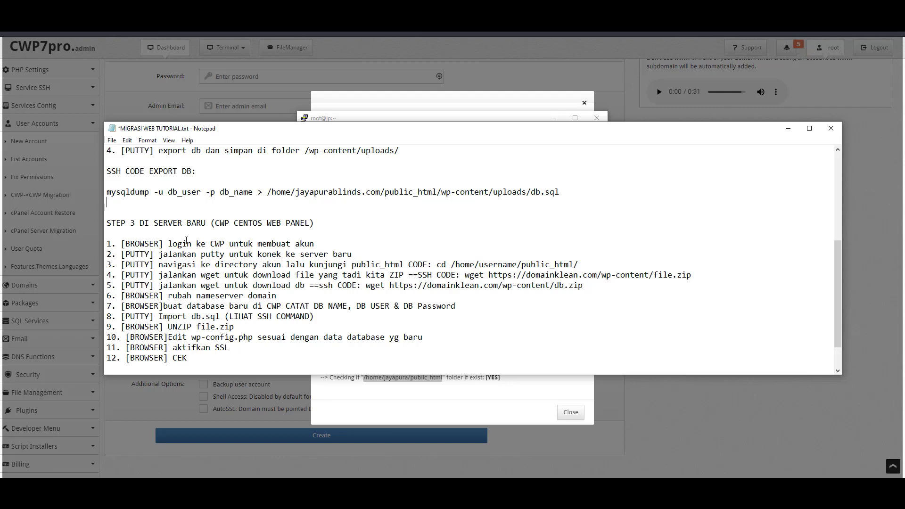
# Mark tutorial steps 1 and 2 as done by appending xx in Notepad
pyautogui.click(339, 242)
pyautogui.write('xx')
pyautogui.click(386, 255)
pyautogui.write('xx')
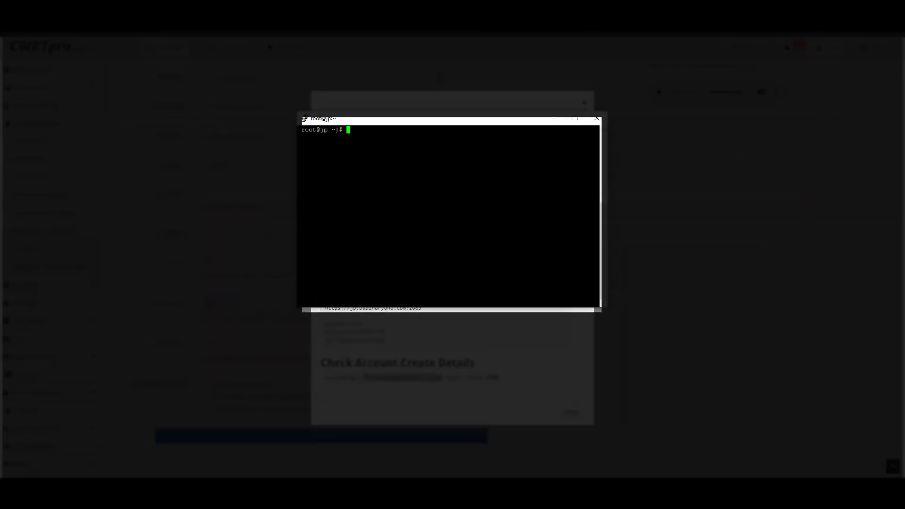
# In PuTTY, cd into /home/jayapura/public_html using the copied path
pyautogui.write('cd jayapurablinds')
pyautogui.press('BackSpace')
pyautogui.press('BackSpace')
pyautogui.press('BackSpace')
pyautogui.press('BackSpace')
pyautogui.press('BackSpace')
pyautogui.press('BackSpace')
pyautogui.press('BackSpace')
pyautogui.press('BackSpace')
pyautogui.press('BackSpace')
pyautogui.press('BackSpace')
pyautogui.press('BackSpace')
pyautogui.click(373, 375)
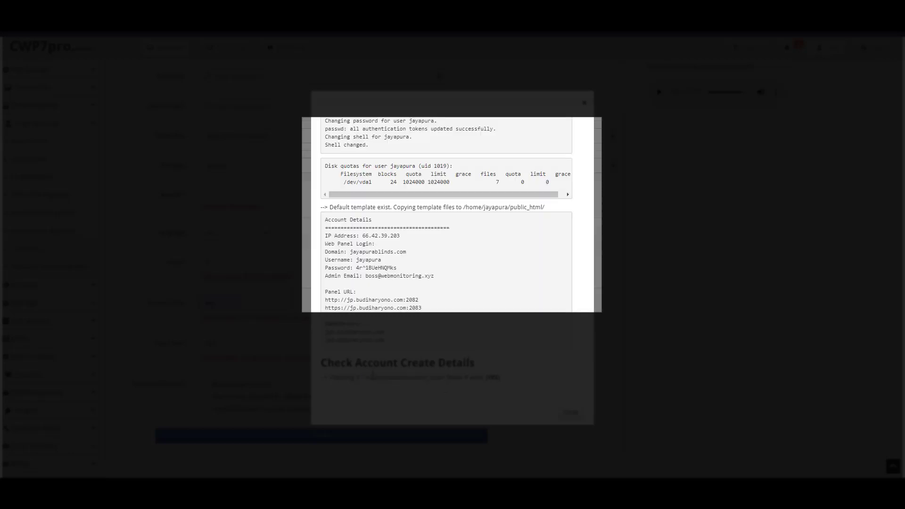
pyautogui.moveTo(374, 377); pyautogui.dragTo(430, 377)
pyautogui.hotkey('alt', 'Tab')
pyautogui.press('BackSpace')
pyautogui.press('BackSpace')
pyautogui.press('BackSpace')
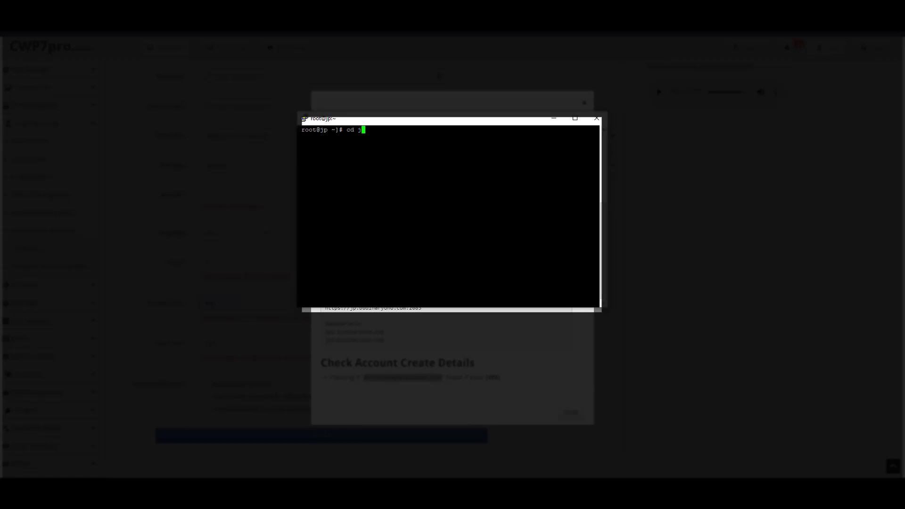
pyautogui.press('shift+Insert')
pyautogui.write('/')
pyautogui.press('Return')
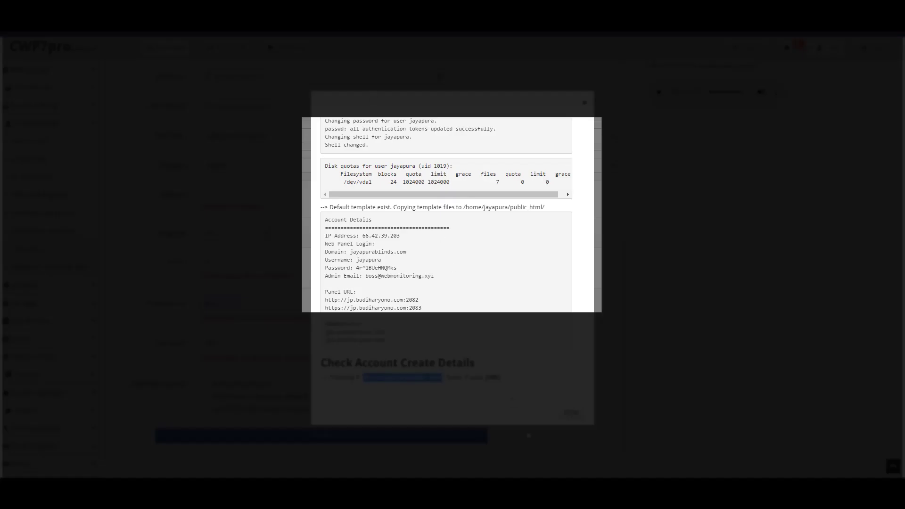
pyautogui.hotkey('alt', 'Tab')
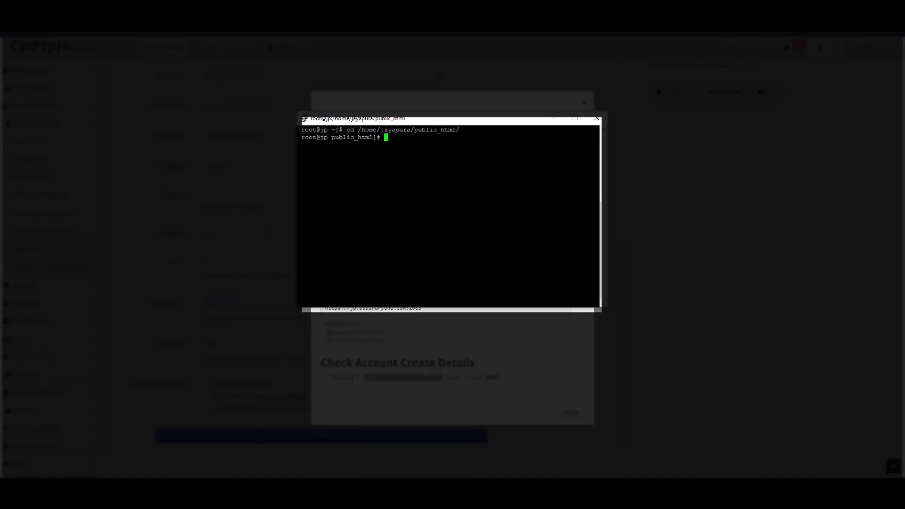
pyautogui.write('wg')
pyautogui.write('et https')
pyautogui.write(':///')
pyautogui.press('BackSpace')
pyautogui.write('wp-conten')
pyautogui.press('BackSpace')
pyautogui.press('BackSpace')
pyautogui.press('BackSpace')
pyautogui.press('BackSpace')
pyautogui.press('BackSpace')
pyautogui.press('BackSpace')
pyautogui.press('BackSpace')
pyautogui.press('BackSpace')
pyautogui.press('BackSpace')
pyautogui.press('shift+Insert')
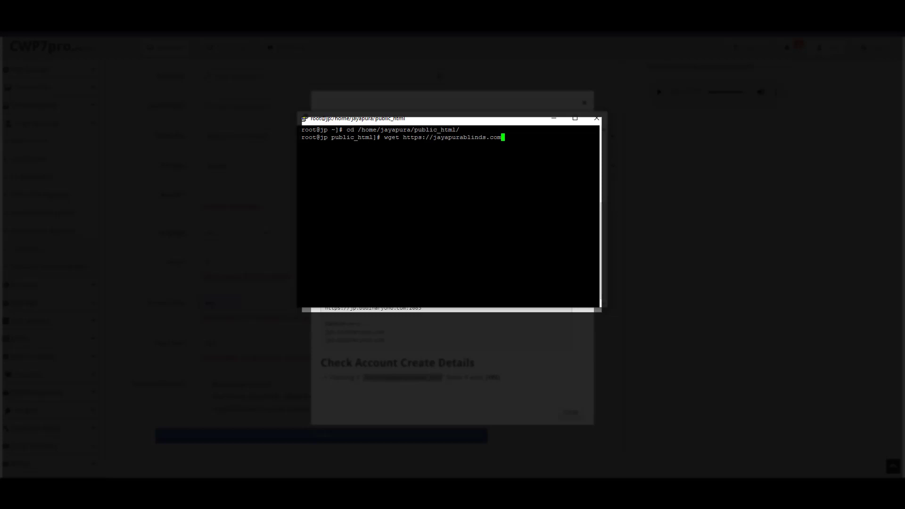
pyautogui.write('/wp-content/uploads/file.zip')
pyautogui.press('Return')
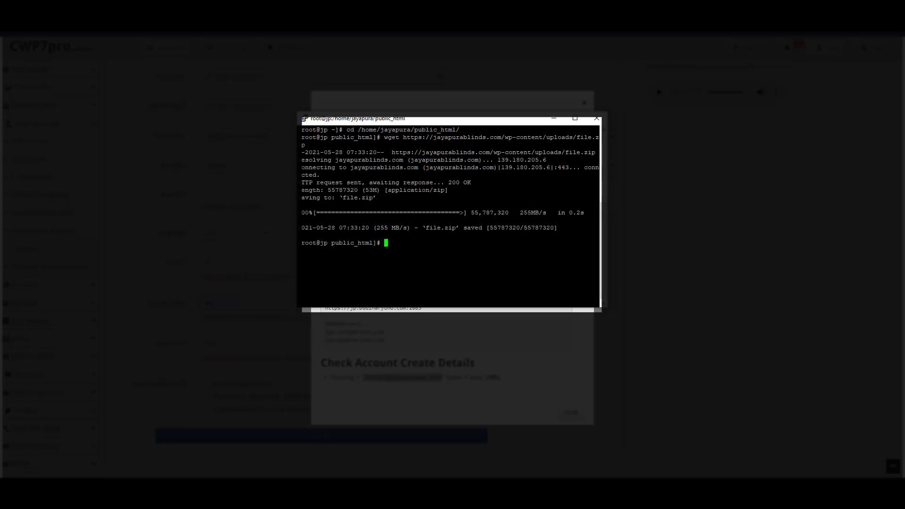
# Rerun the wget command with db.sql in place of file.zip
pyautogui.press('Up')
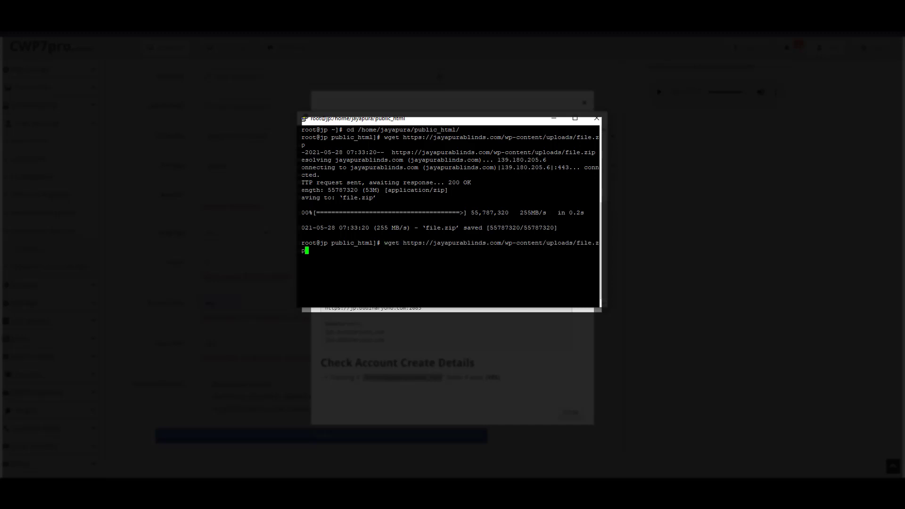
pyautogui.press('BackSpace')
pyautogui.press('BackSpace')
pyautogui.press('BackSpace')
pyautogui.press('BackSpace')
pyautogui.press('BackSpace')
pyautogui.press('BackSpace')
pyautogui.press('BackSpace')
pyautogui.press('BackSpace')
pyautogui.write('db.sql')
pyautogui.press('Return')
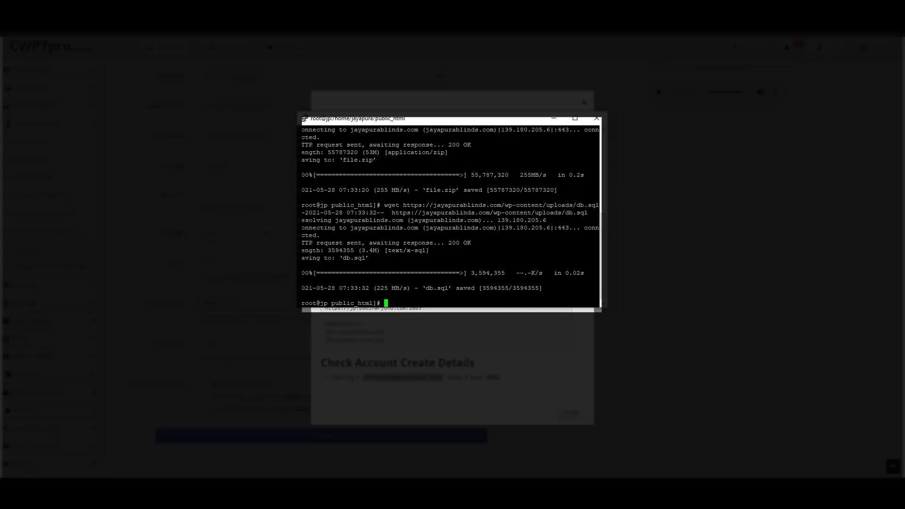
# Review tutorial steps 3 through 6 in Notepad, up to changing the nameservers
pyautogui.click(613, 494)
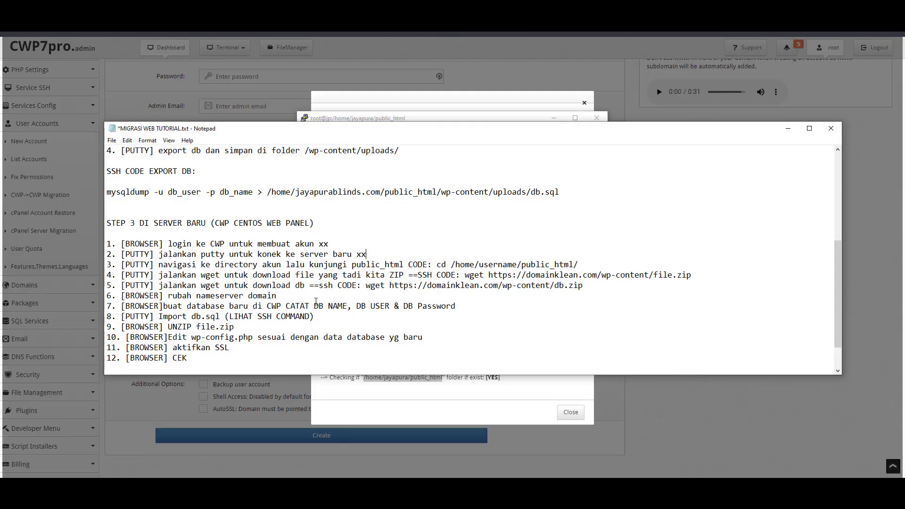
pyautogui.click(616, 264)
pyautogui.click(112, 297)
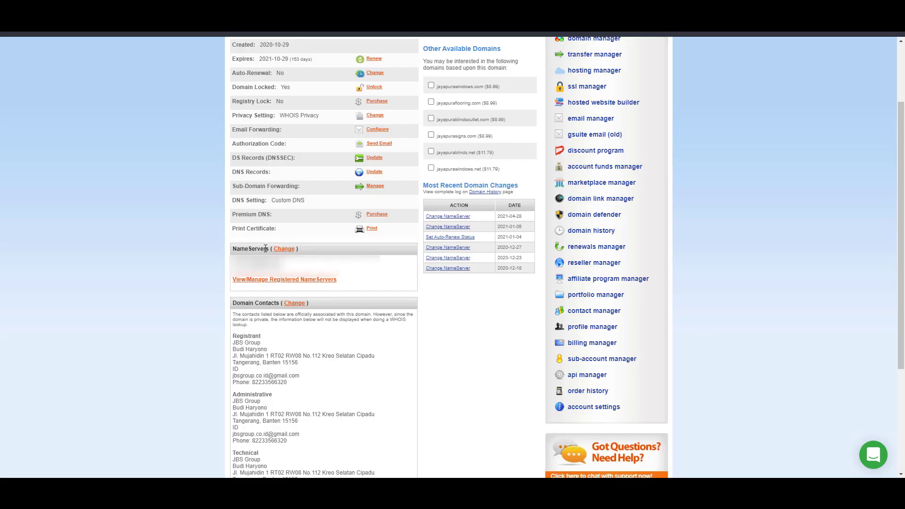
# In NameSilo's NameServer Manager, paste the new server's nameserver over the first NameServer entry
pyautogui.click(284, 249)
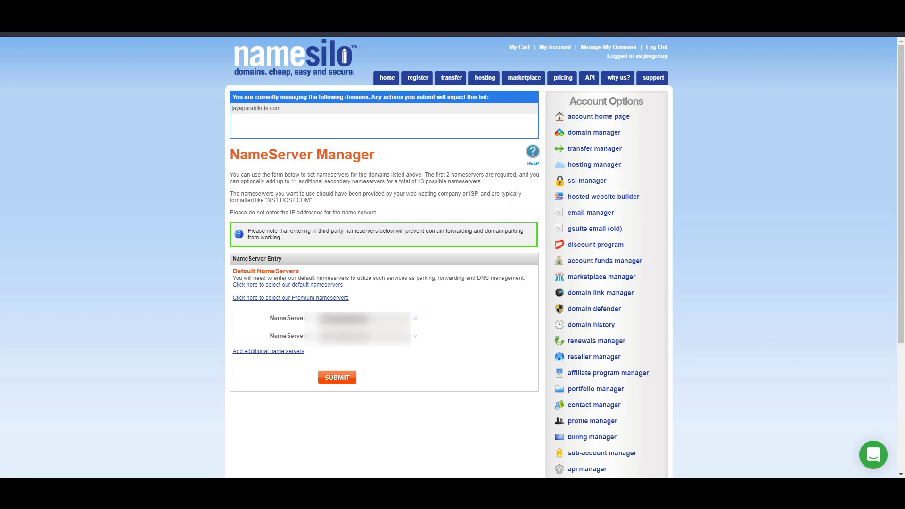
pyautogui.click(381, 332)
pyautogui.moveTo(389, 320); pyautogui.dragTo(316, 325)
pyautogui.hotkey('ctrl', 'v')
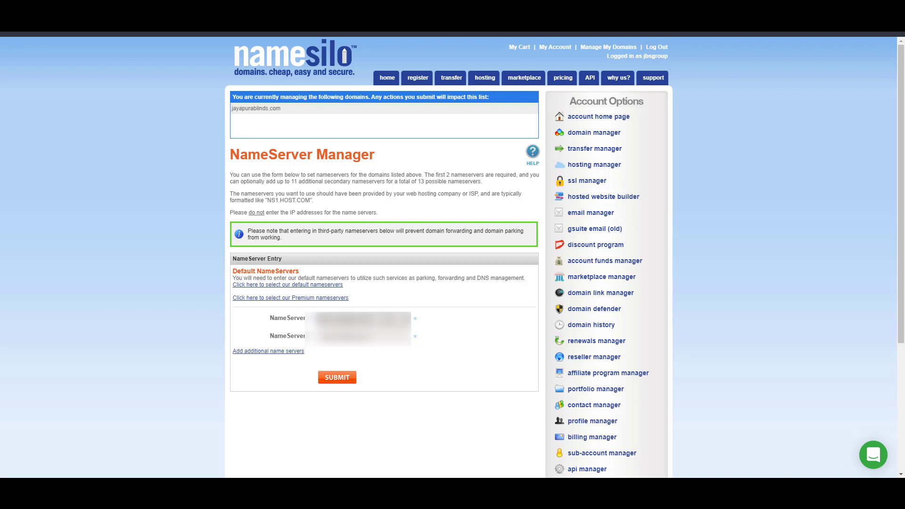
pyautogui.hotkey('ctrl', 'z')
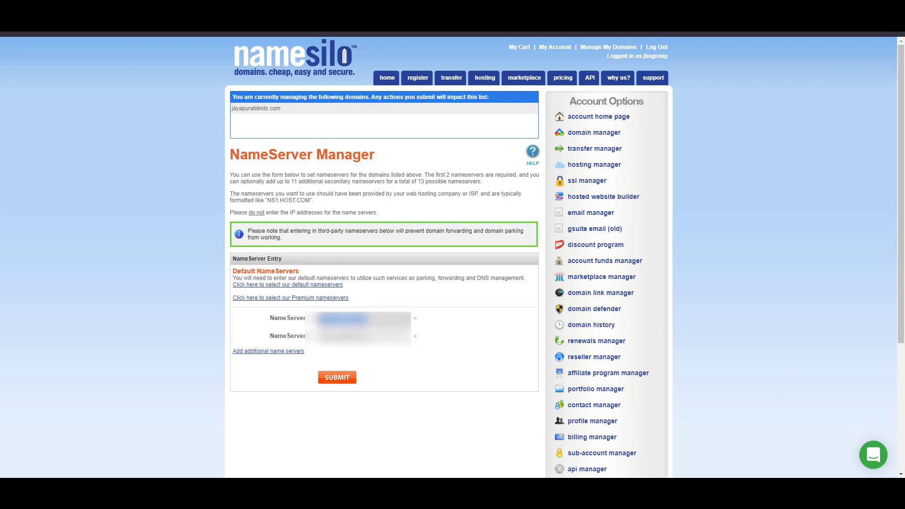
pyautogui.hotkey('alt', 'Tab')
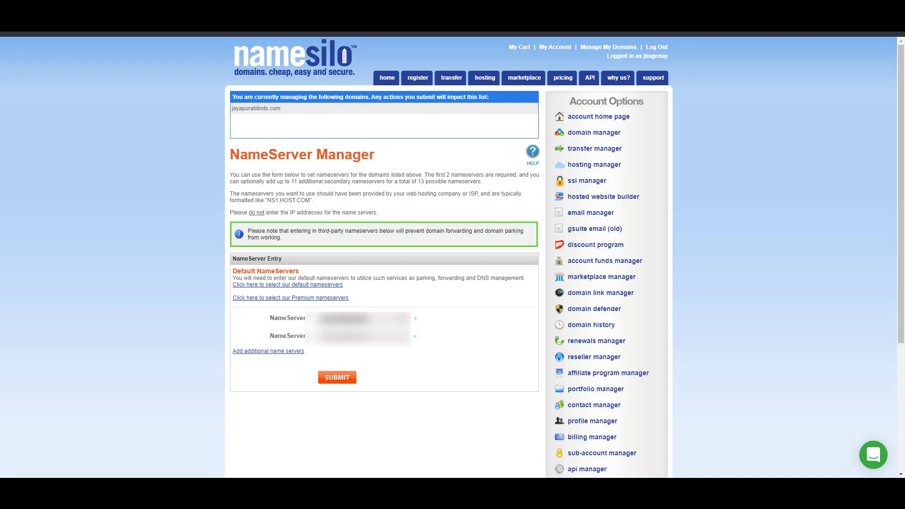
pyautogui.click(403, 318)
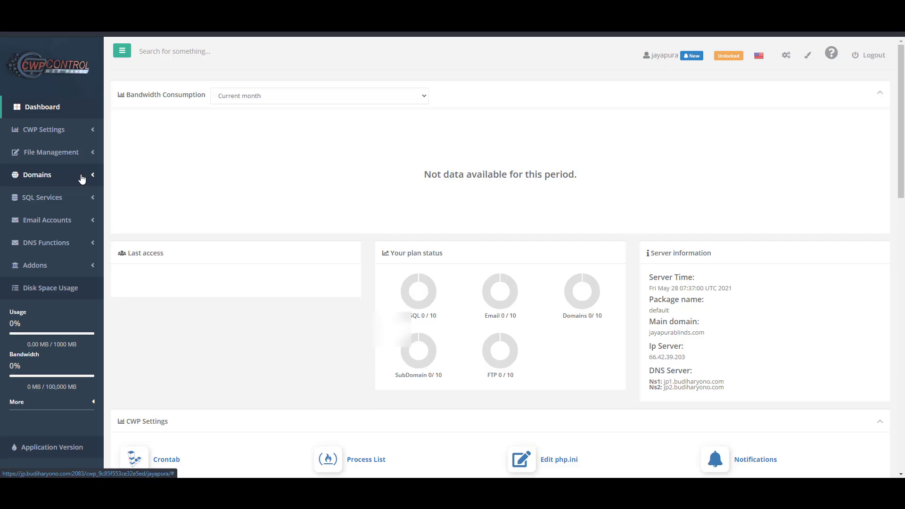
# Go to SQL Services > MySQL Manager and enter a new database name
pyautogui.click(52, 156)
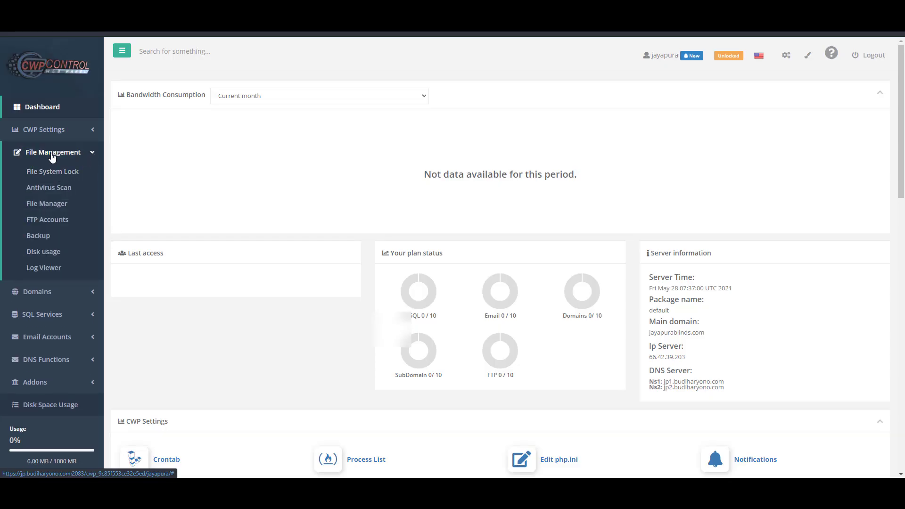
pyautogui.click(92, 316)
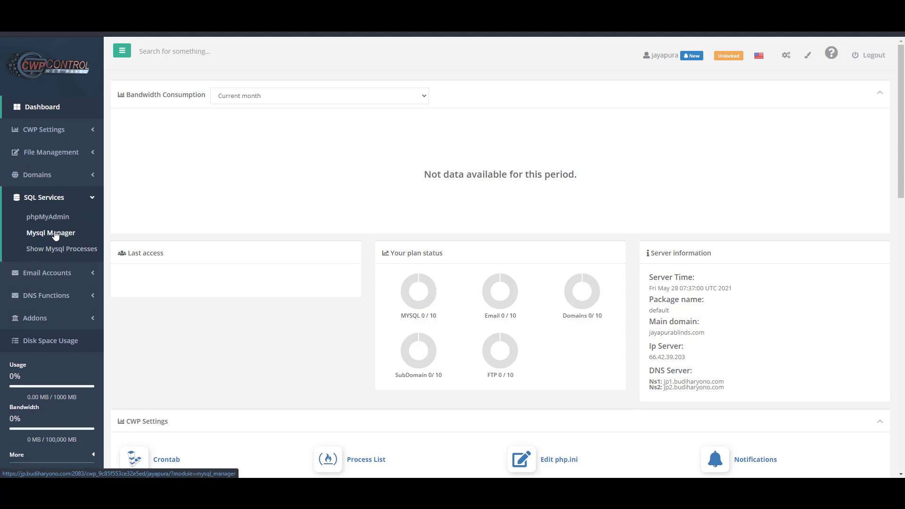
pyautogui.click(51, 233)
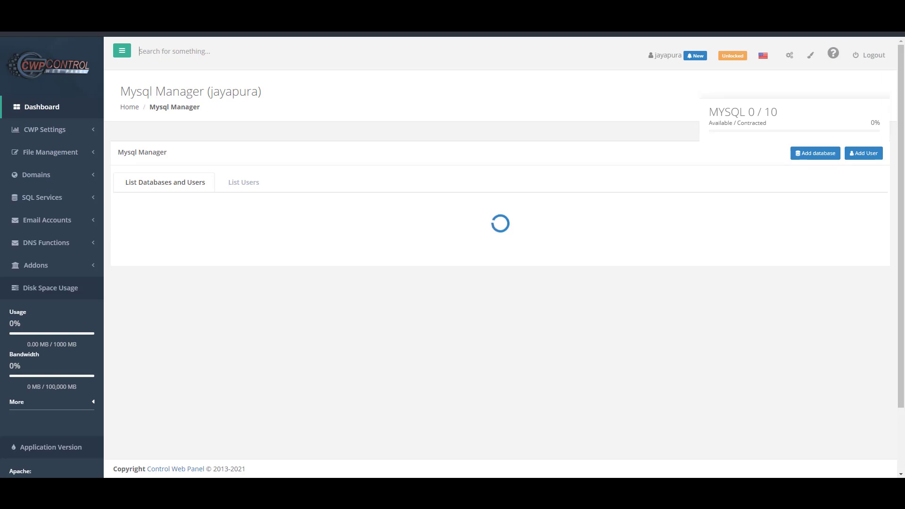
pyautogui.click(806, 157)
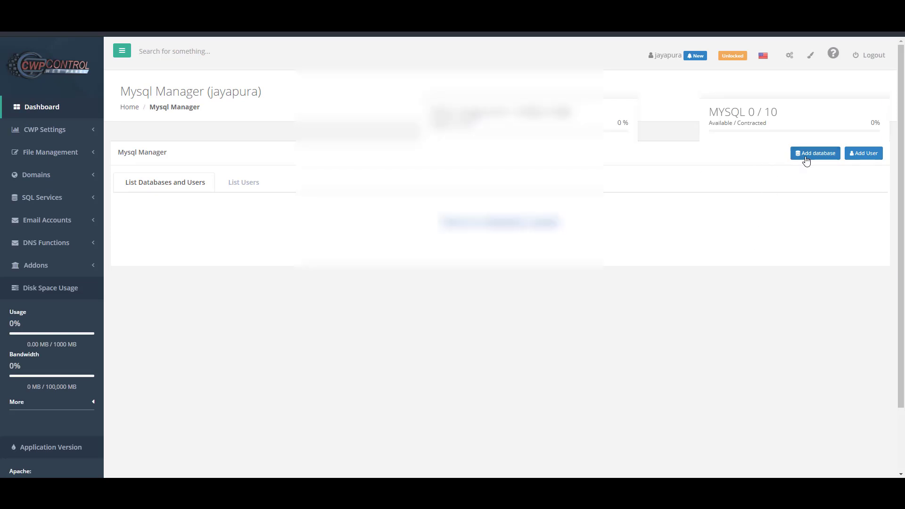
pyautogui.click(486, 187)
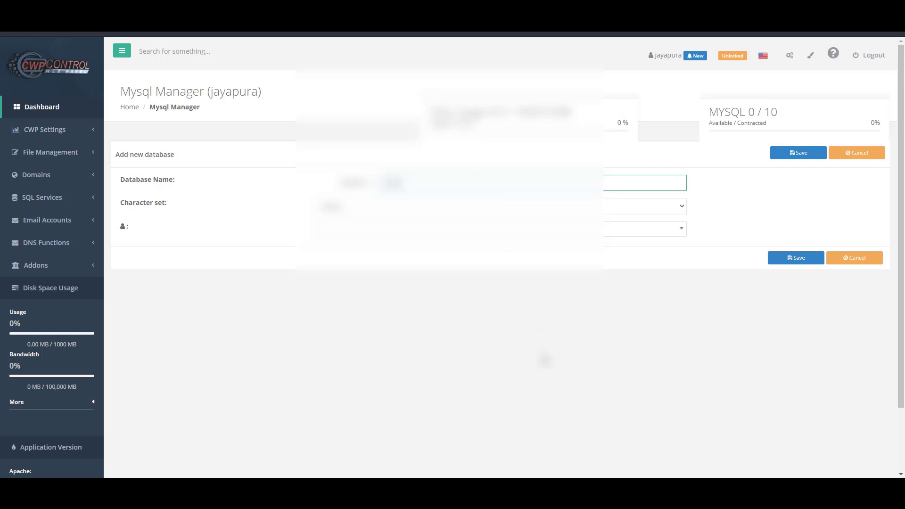
pyautogui.hotkey('ctrl', 'a')
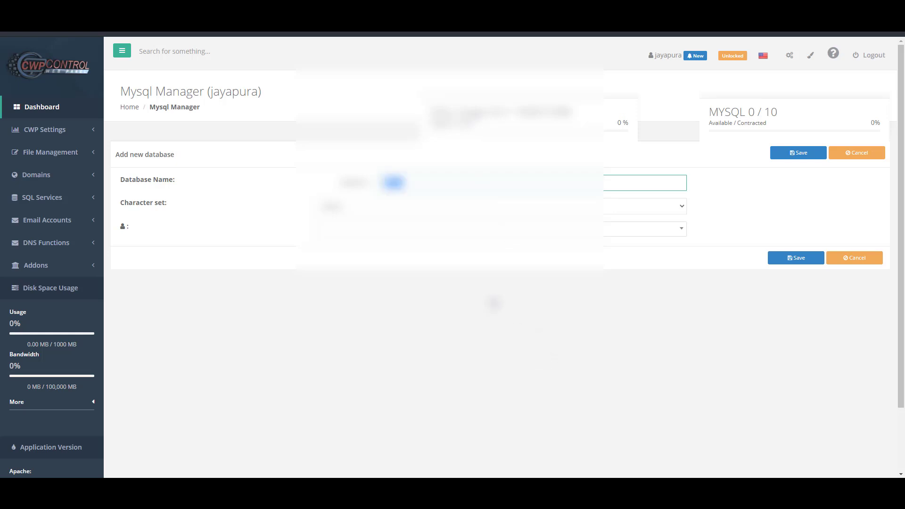
# Choose Add new user and paste the copied username, password and password confirmation
pyautogui.click(539, 307)
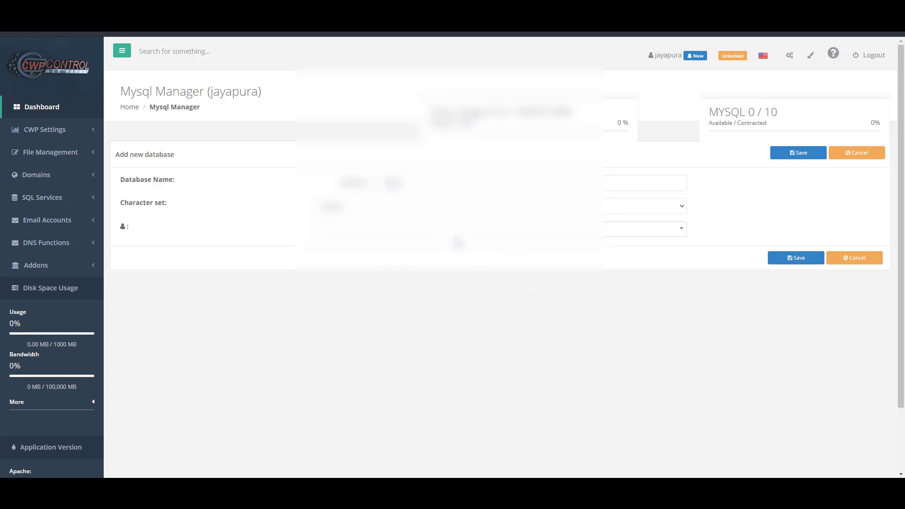
pyautogui.click(458, 233)
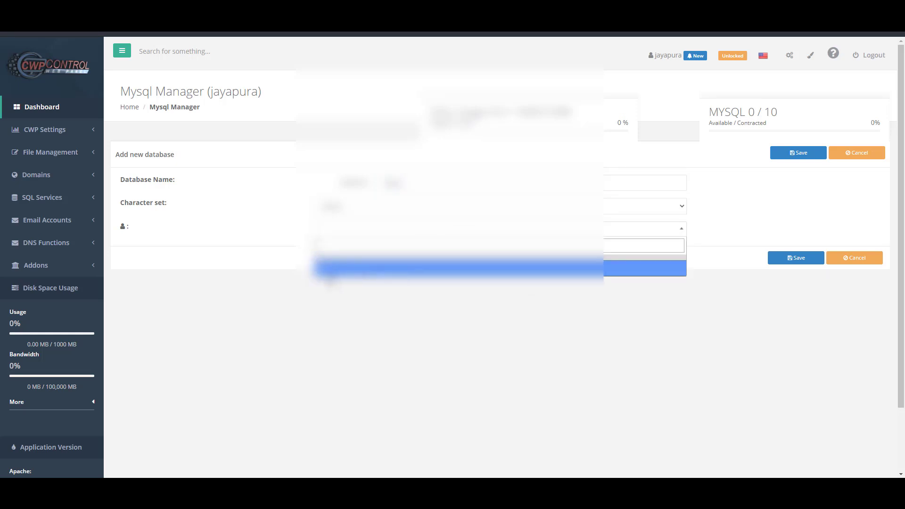
pyautogui.click(326, 270)
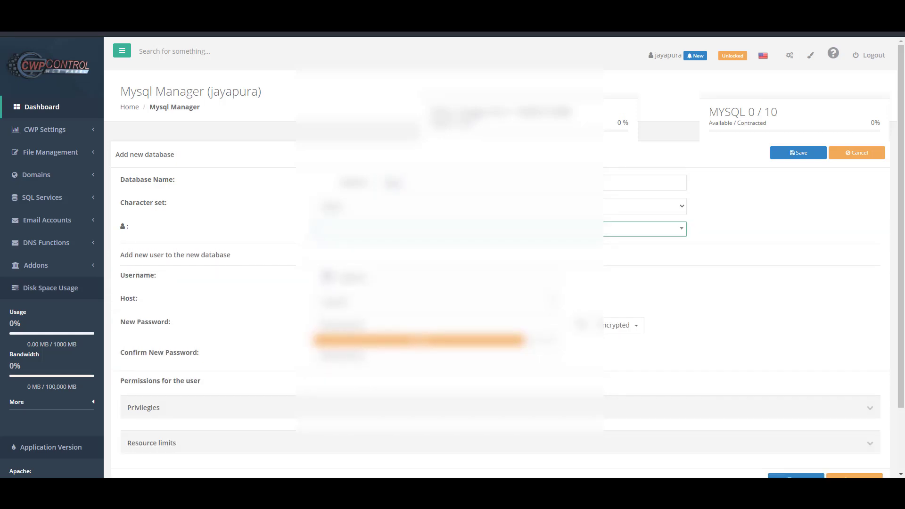
pyautogui.click(409, 279)
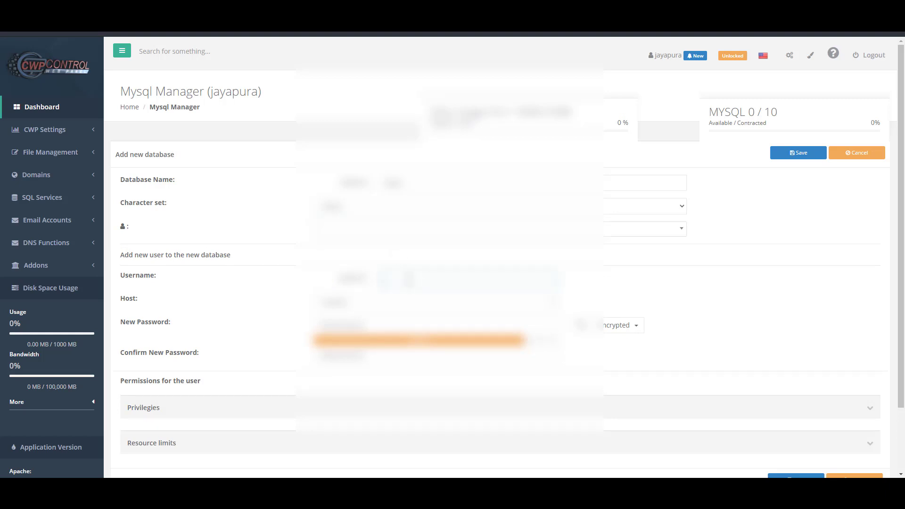
pyautogui.hotkey('ctrl', 'v')
pyautogui.doubleClick(464, 328)
pyautogui.hotkey('ctrl', 'v')
pyautogui.doubleClick(455, 355)
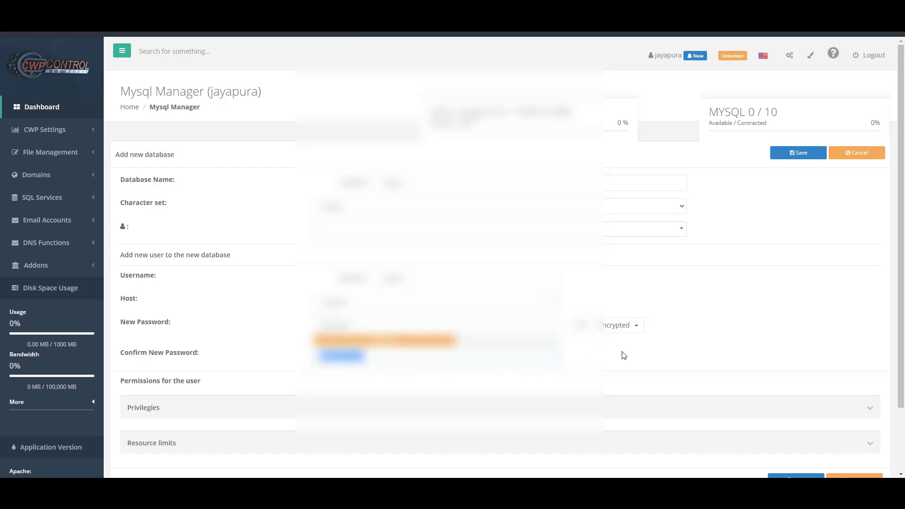
pyautogui.hotkey('ctrl', 'v')
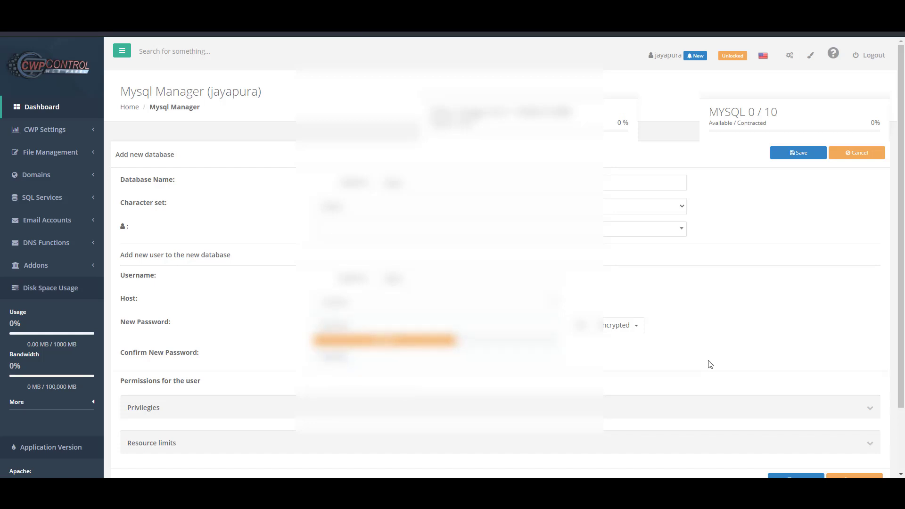
# Grant the new user all privileges and save the database
pyautogui.click(872, 414)
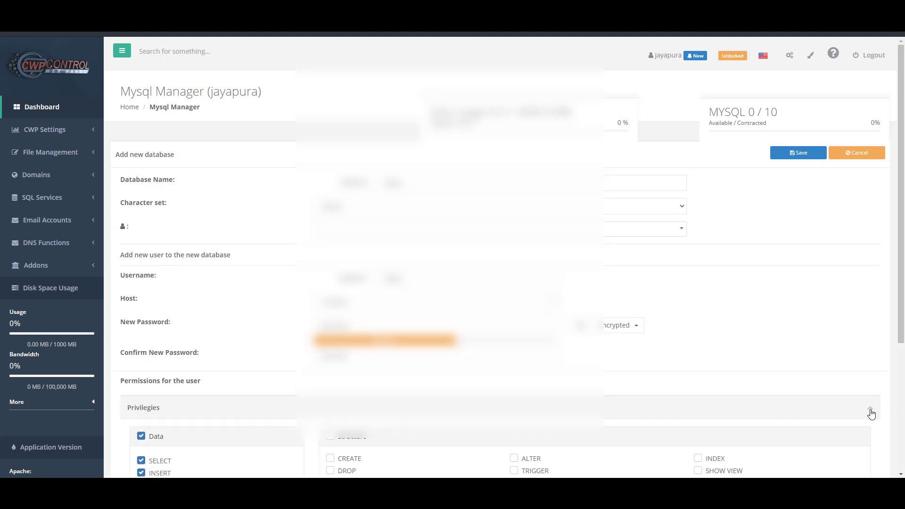
pyautogui.scroll(-5, 718, 377)
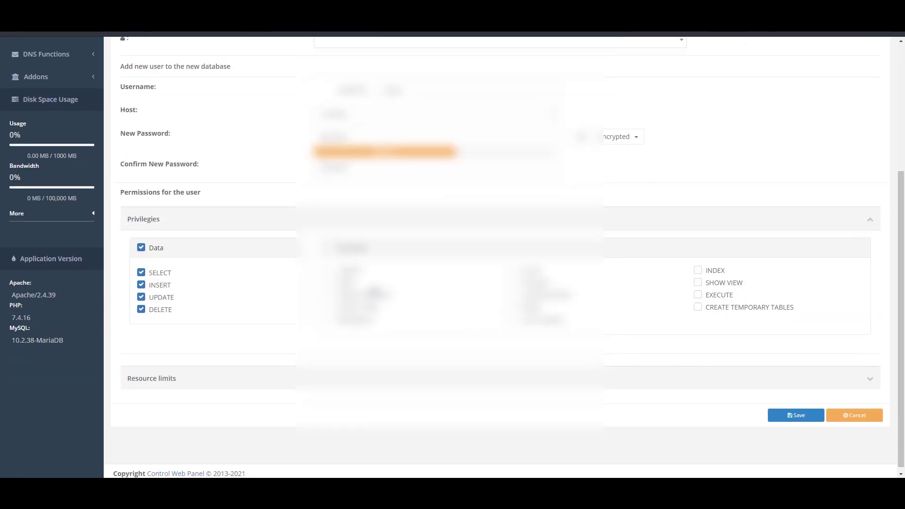
pyautogui.click(330, 248)
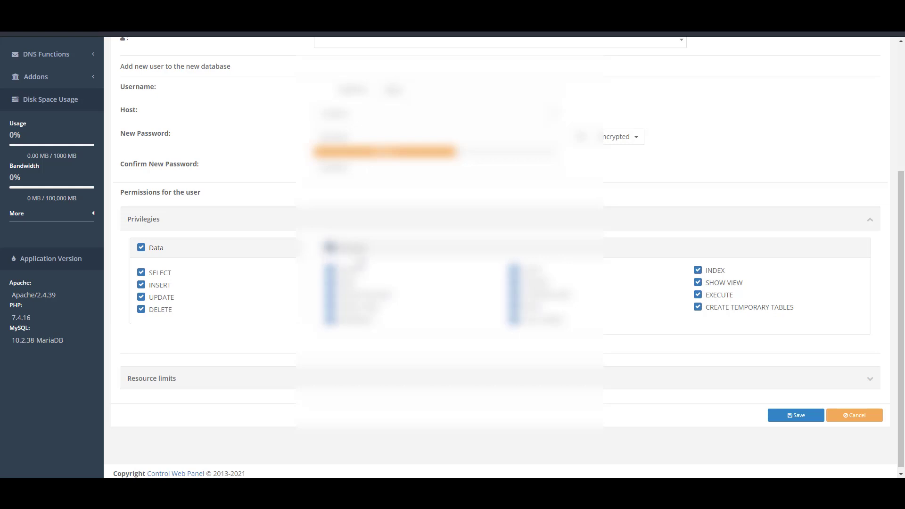
pyautogui.scroll(1, 459, 345)
pyautogui.scroll(-1, 585, 358)
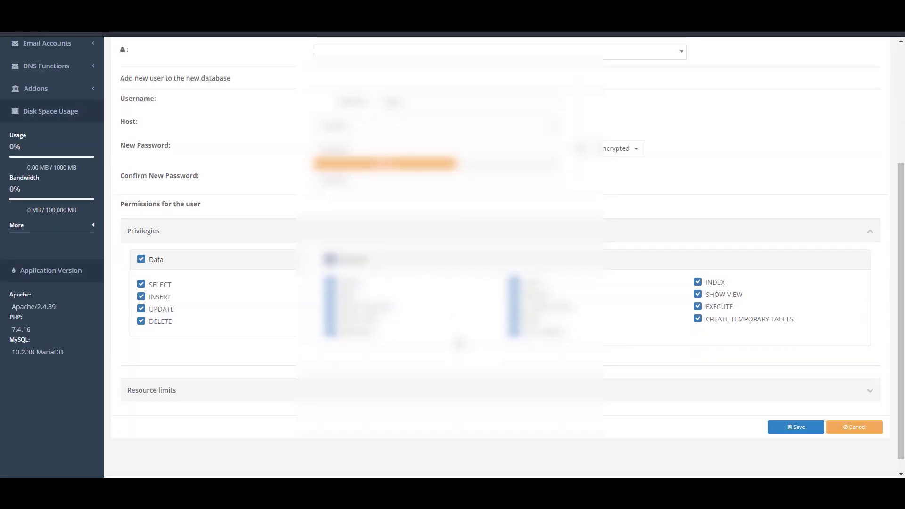
pyautogui.scroll(2, 643, 407)
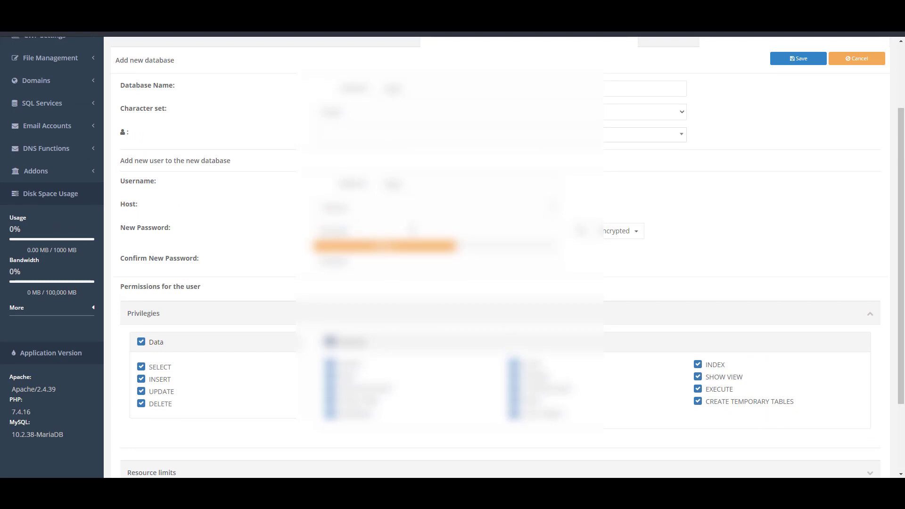
pyautogui.scroll(2, 330, 278)
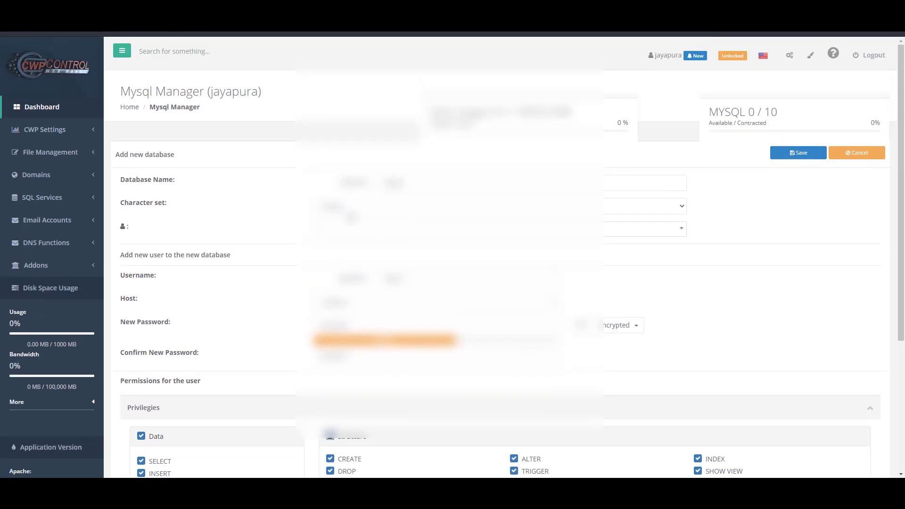
pyautogui.scroll(-4, 276, 289)
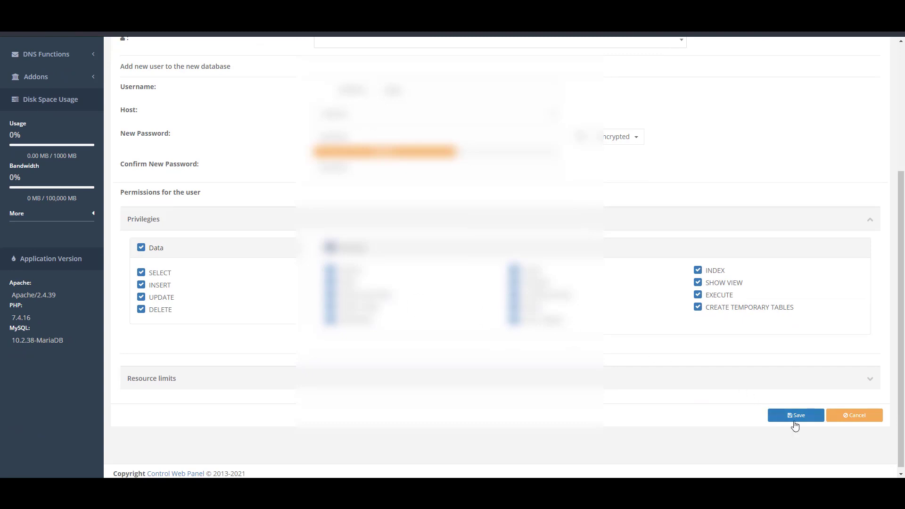
pyautogui.click(796, 419)
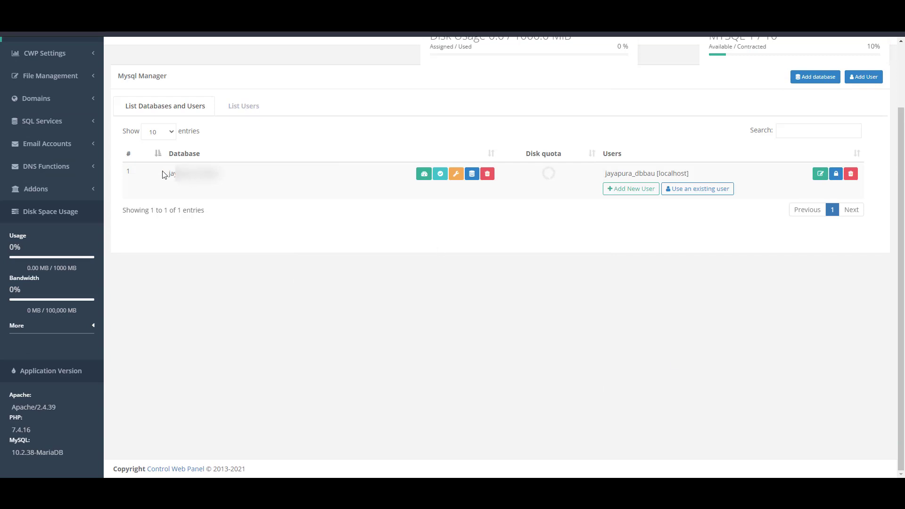
# Select the new database's name in the list showing user jayapura_dbbau on localhost
pyautogui.moveTo(170, 175); pyautogui.dragTo(282, 192)
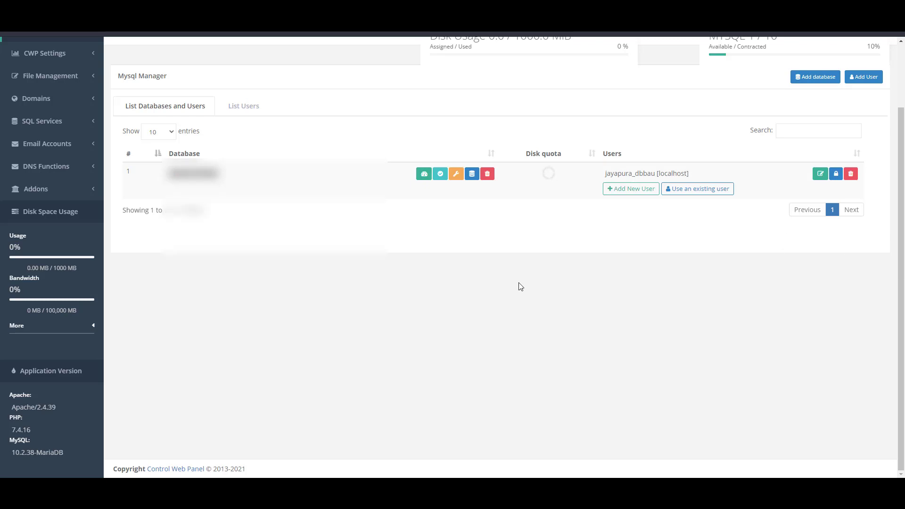
pyautogui.scroll(2, 398, 251)
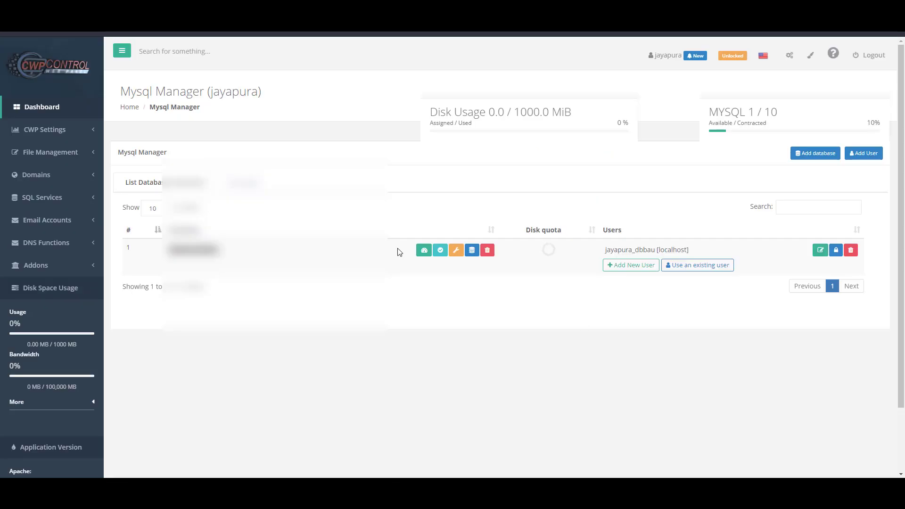
# In File Manager, open public_html and permanently delete index.html, leaving db.sql and file.zip
pyautogui.click(86, 151)
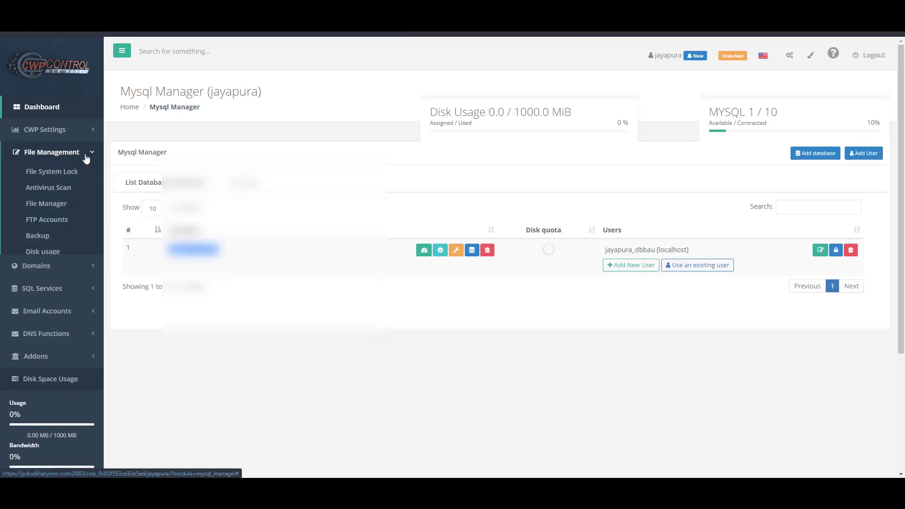
pyautogui.click(54, 205)
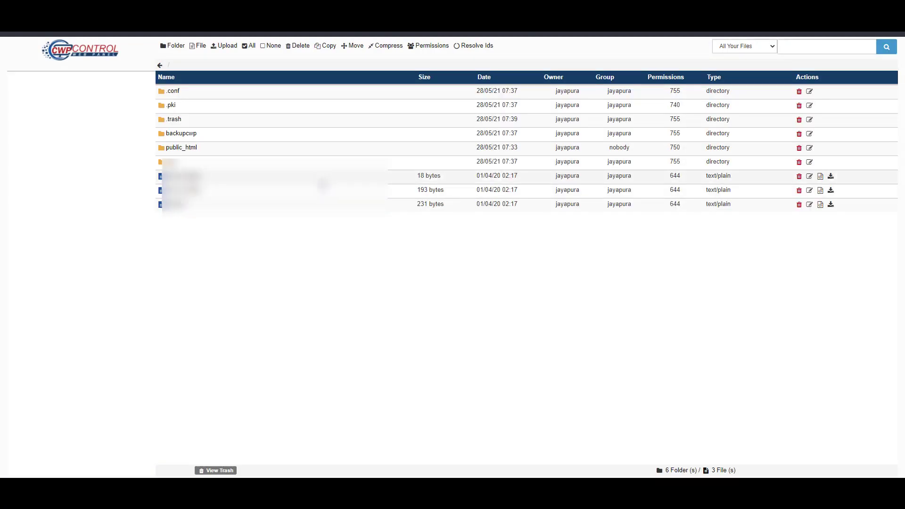
pyautogui.doubleClick(316, 153)
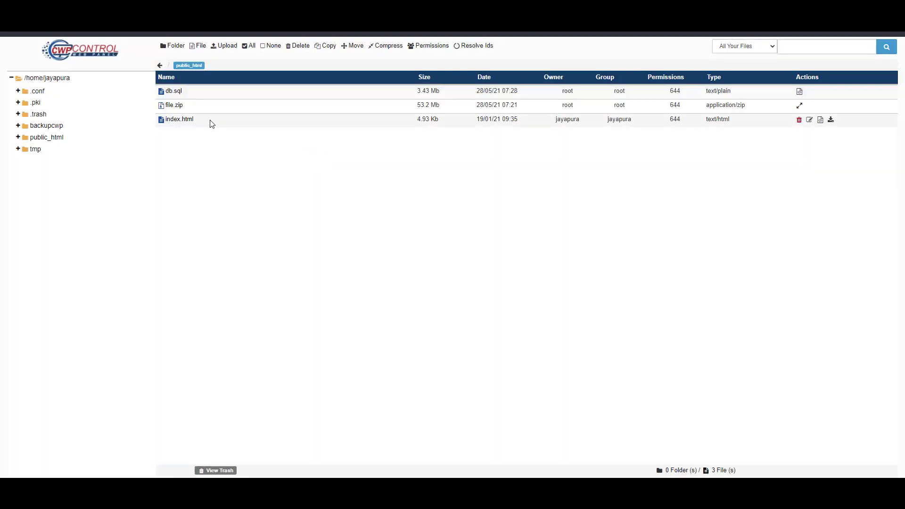
pyautogui.click(211, 123)
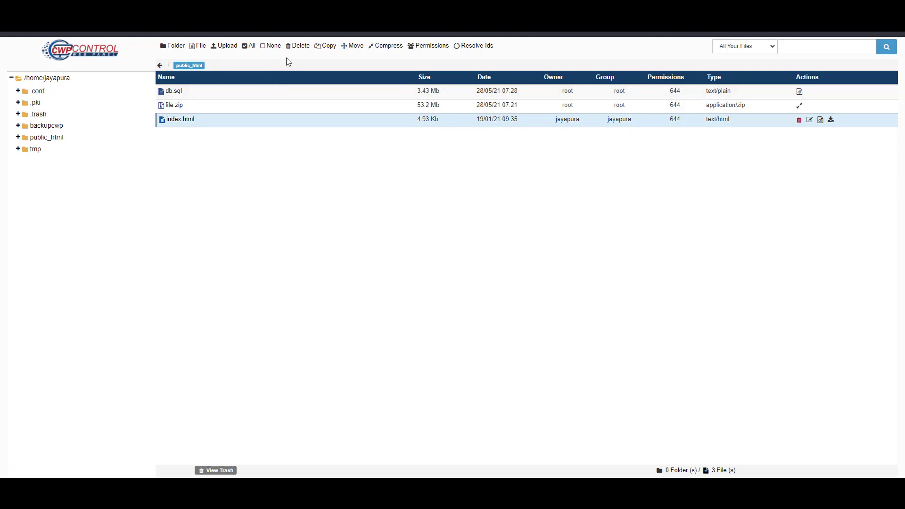
pyautogui.click(299, 46)
pyautogui.click(332, 113)
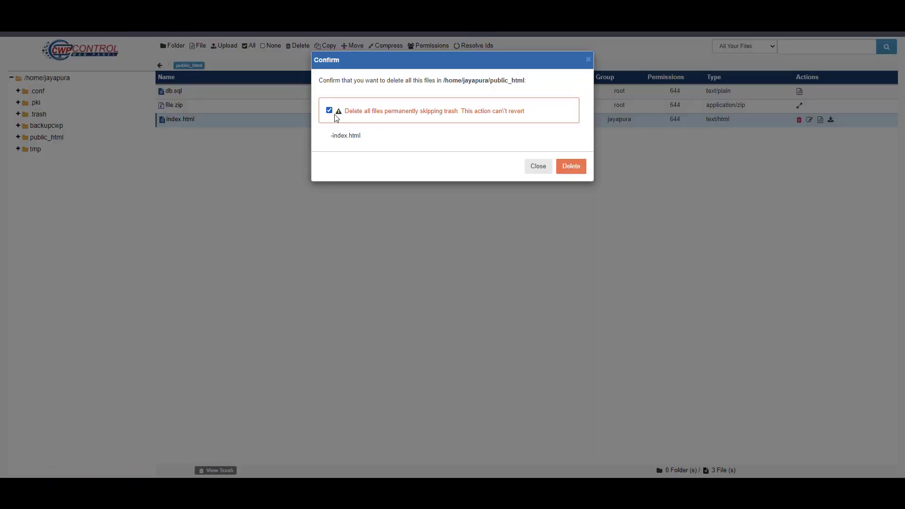
pyautogui.click(579, 170)
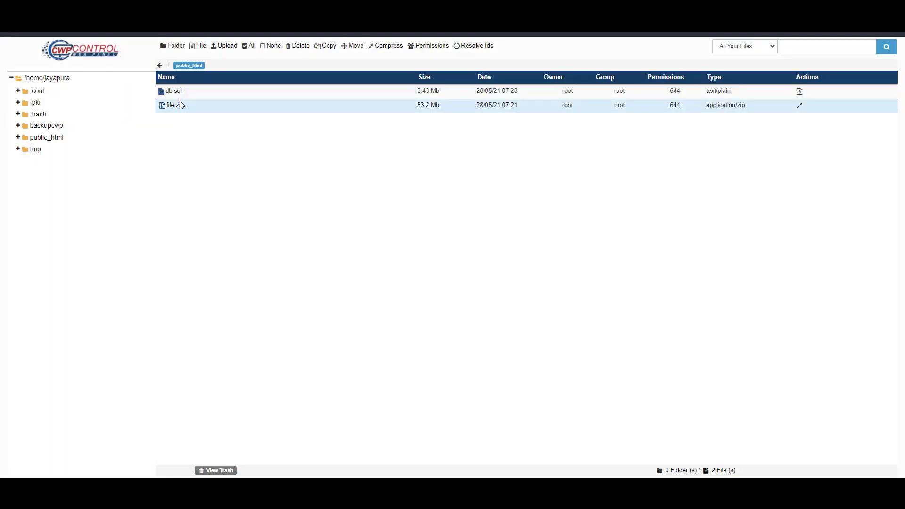
# Decompress file.zip in public_html to unpack wp-admin, wp-content, wp-includes and the WordPress files
pyautogui.rightClick(229, 110)
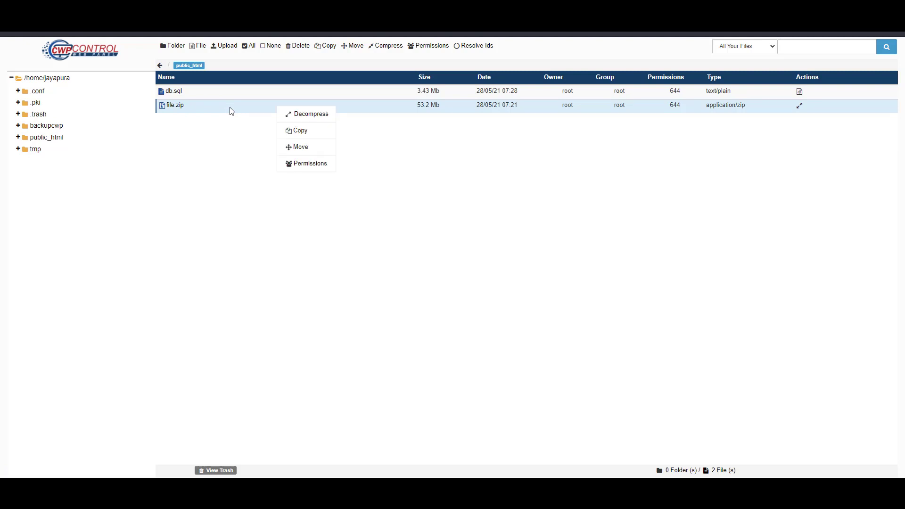
pyautogui.click(322, 120)
pyautogui.click(550, 108)
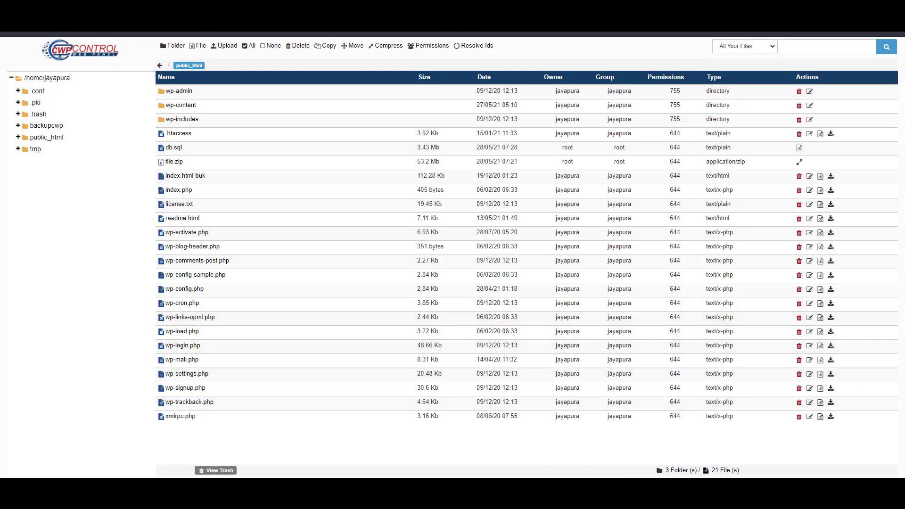
# Bring the migration notes forward and add blank lines below the mysql import command
pyautogui.moveTo(613, 486)
pyautogui.click(612, 459)
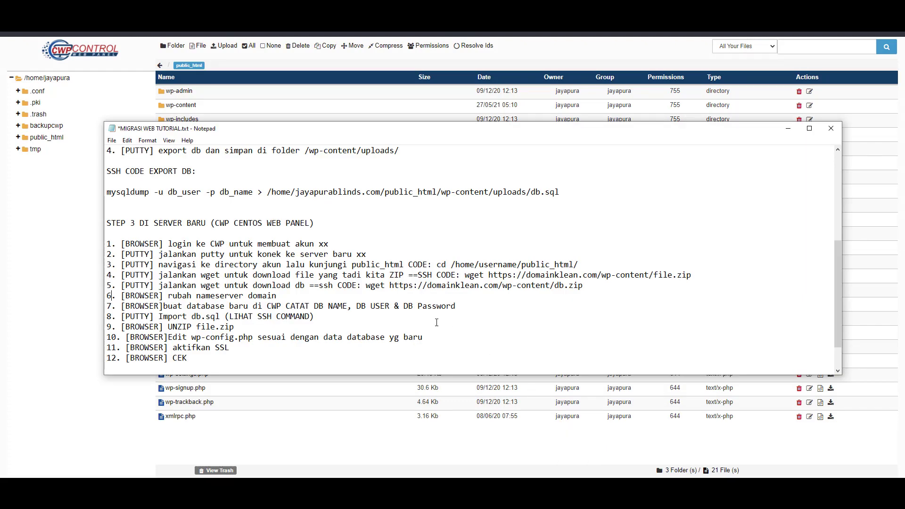
pyautogui.scroll(-1, 411, 334)
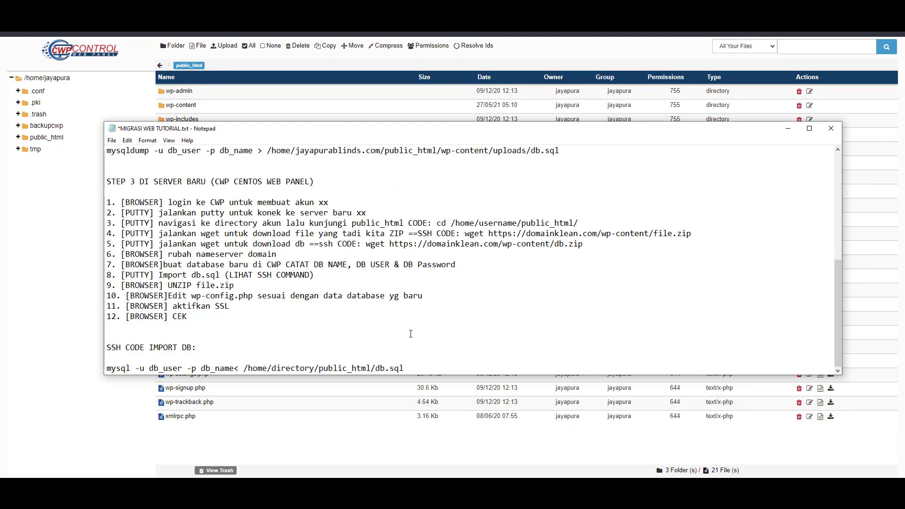
pyautogui.click(419, 370)
pyautogui.press('Return')
pyautogui.press('Return')
pyautogui.press('Return')
pyautogui.press('Return')
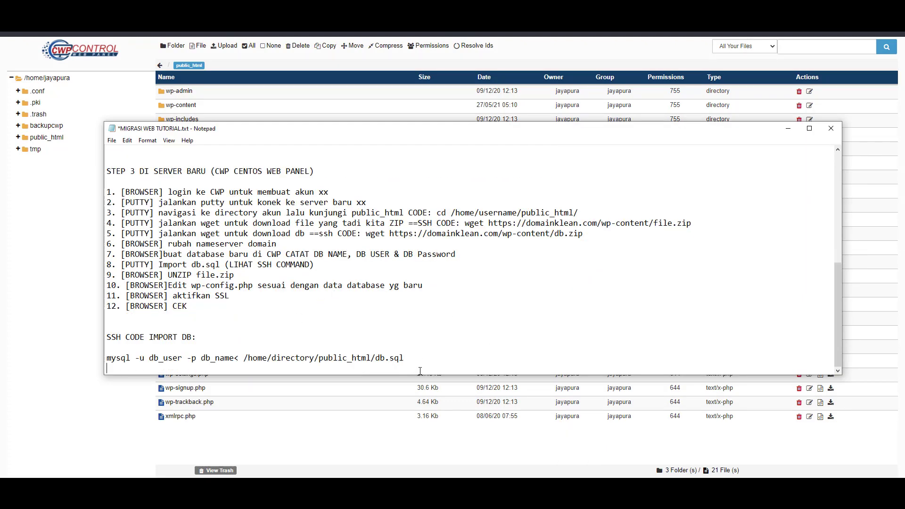
pyautogui.press('Return')
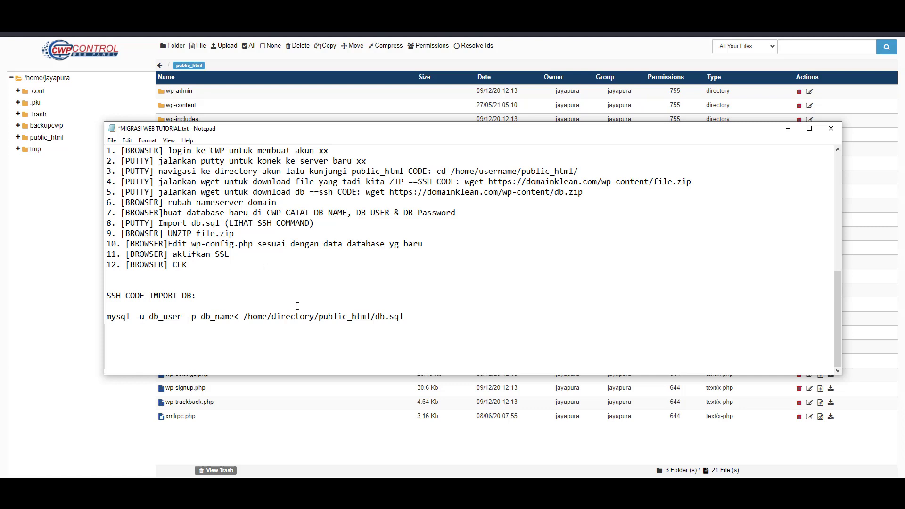
# Replace 'directory' in the dump path with 'jayapura' to get /home/jayapura/public_html/db.sql
pyautogui.doubleClick(292, 320)
pyautogui.click(292, 320)
pyautogui.hotkey('ctrl', 'shift', 'Left')
pyautogui.press('Right')
pyautogui.press('BackSpace')
pyautogui.press('BackSpace')
pyautogui.press('BackSpace')
pyautogui.press('BackSpace')
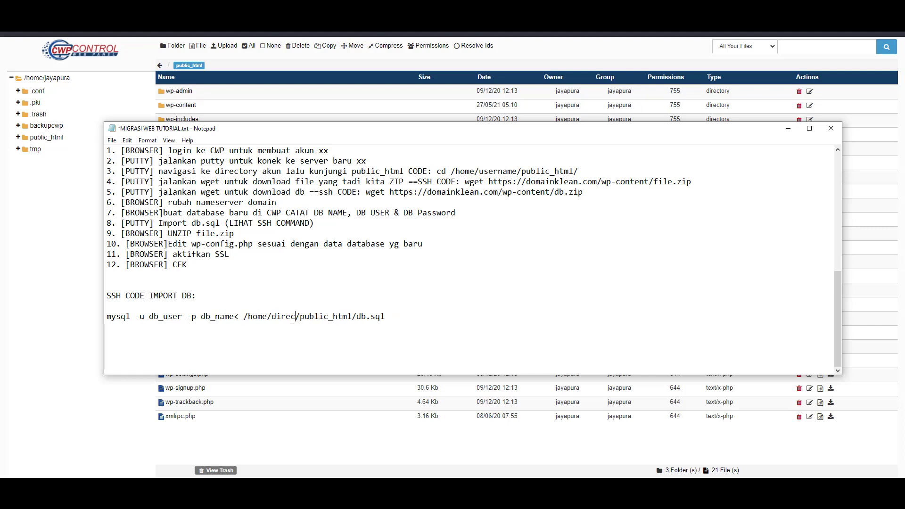
pyautogui.press('BackSpace')
pyautogui.press('BackSpace')
pyautogui.press('BackSpace')
pyautogui.press('BackSpace')
pyautogui.press('BackSpace')
pyautogui.write('jaya')
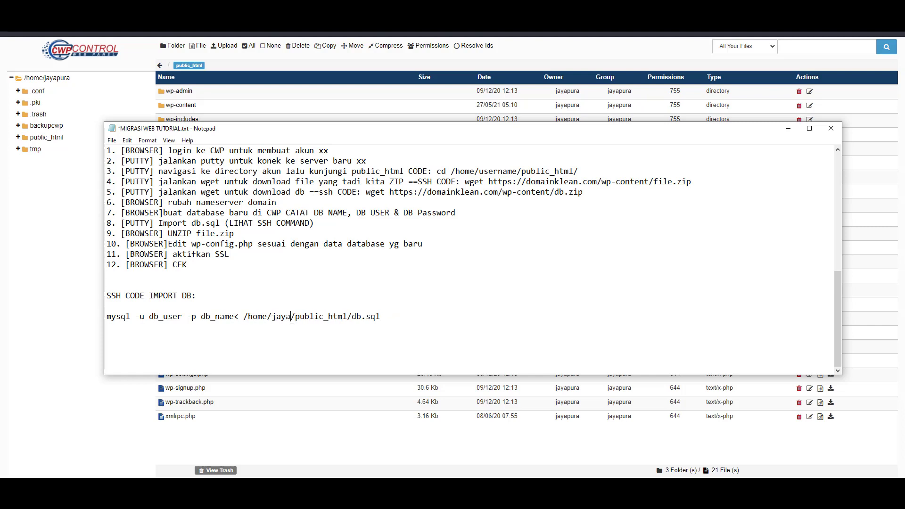
pyautogui.write('pura')
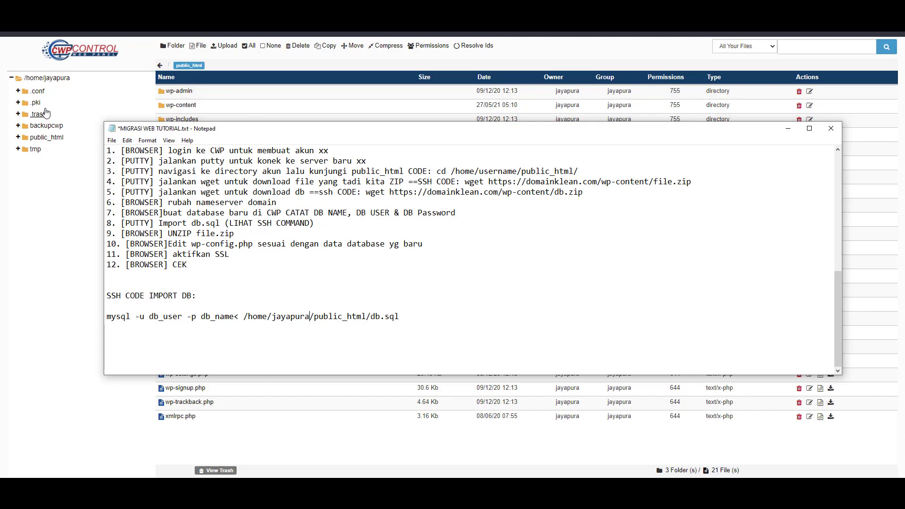
# Select the db.sql database dump in the CWP file manager
pyautogui.click(45, 240)
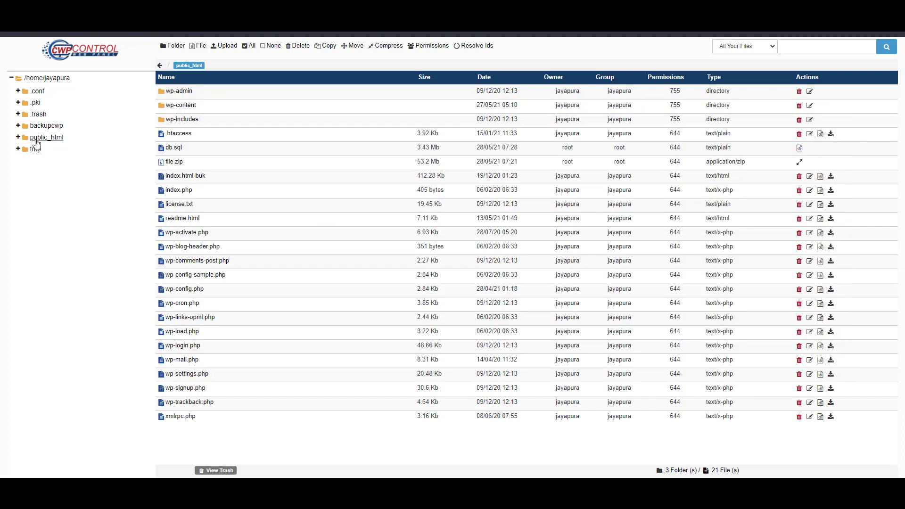
pyautogui.click(175, 149)
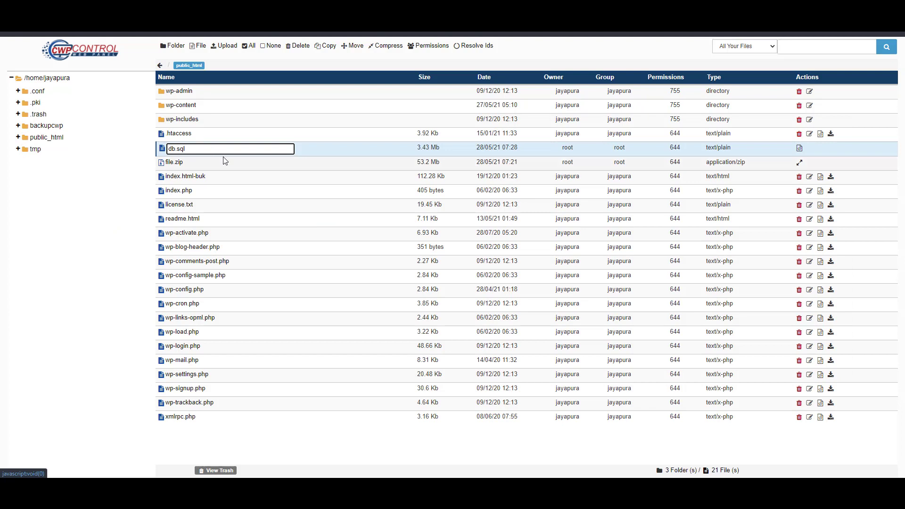
pyautogui.moveTo(415, 492)
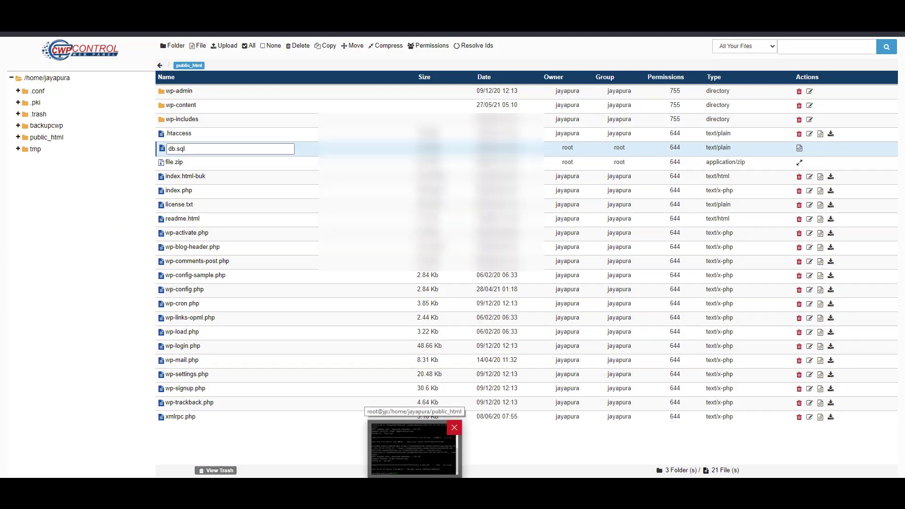
# Run the db.sql import in PuTTY, submit the database password, then exit the SSH session
pyautogui.hotkey('alt', 'Tab')
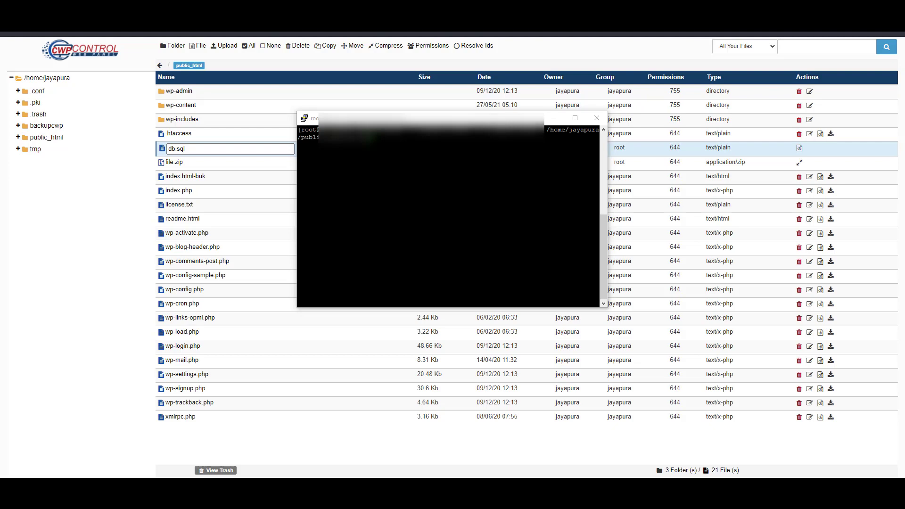
pyautogui.click(371, 137)
pyautogui.press('Return')
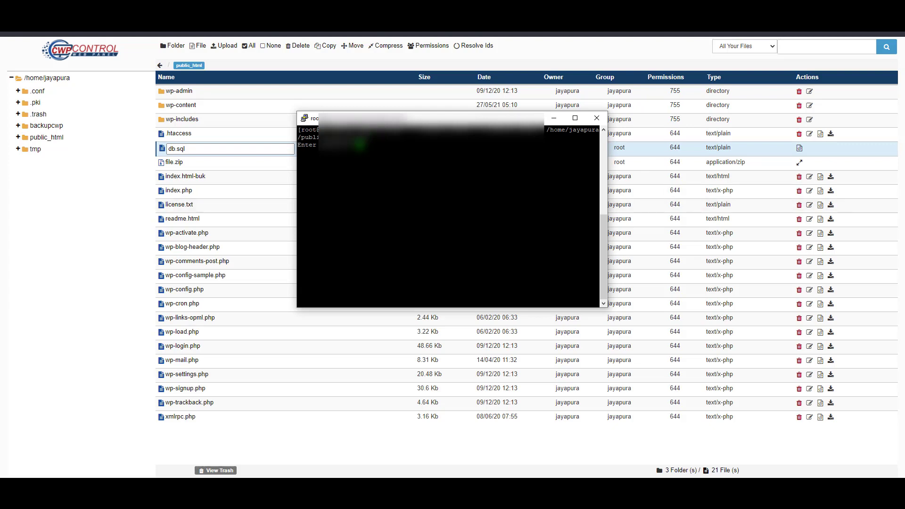
pyautogui.hotkey('alt', 'Tab')
pyautogui.hotkey('alt', 'Tab')
pyautogui.press('Return')
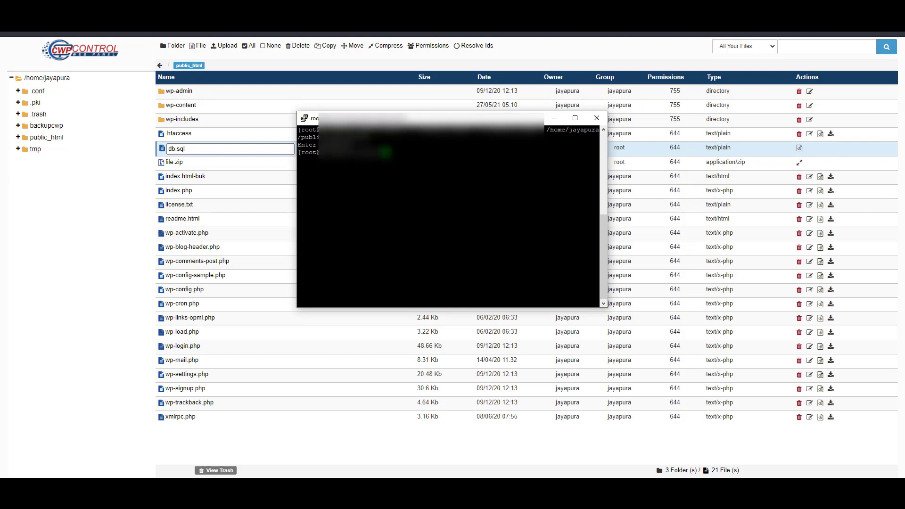
pyautogui.write('exit')
pyautogui.press('Return')
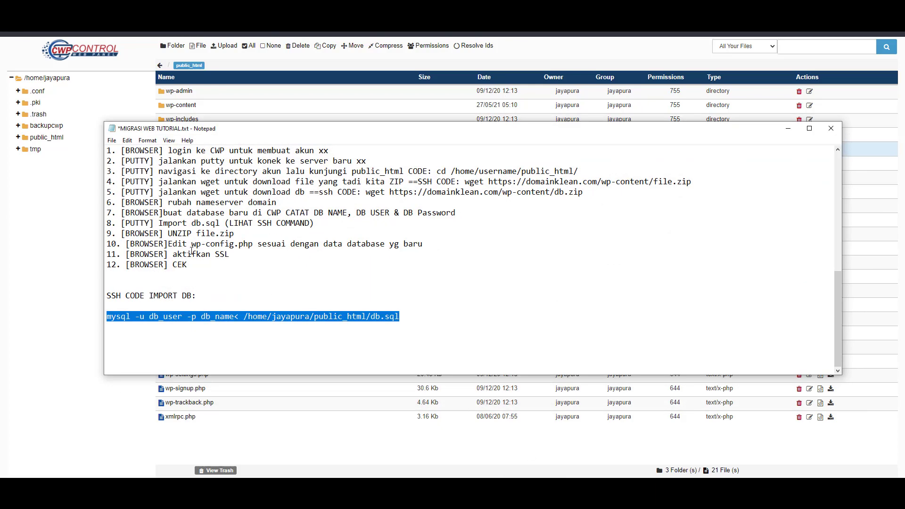
pyautogui.click(271, 235)
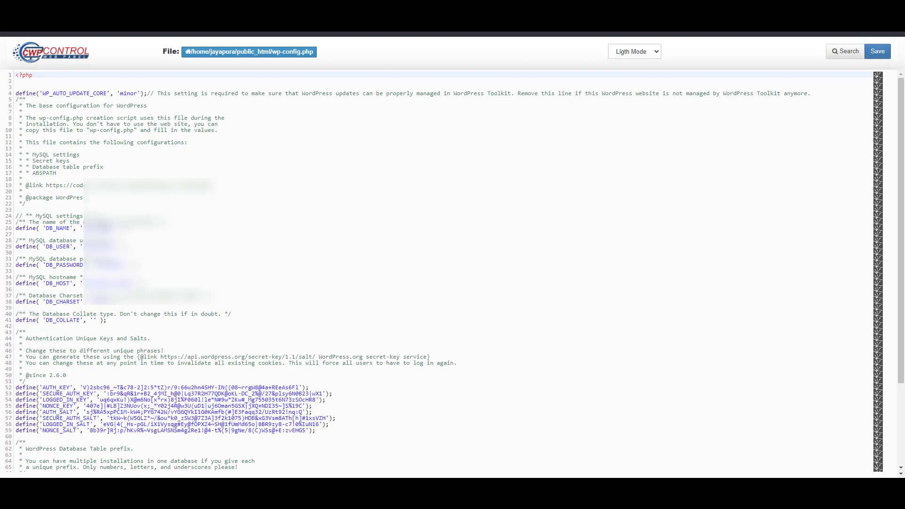
# Paste the new database name and user into DB_NAME and DB_USER, then save wp-config.php
pyautogui.doubleClick(98, 228)
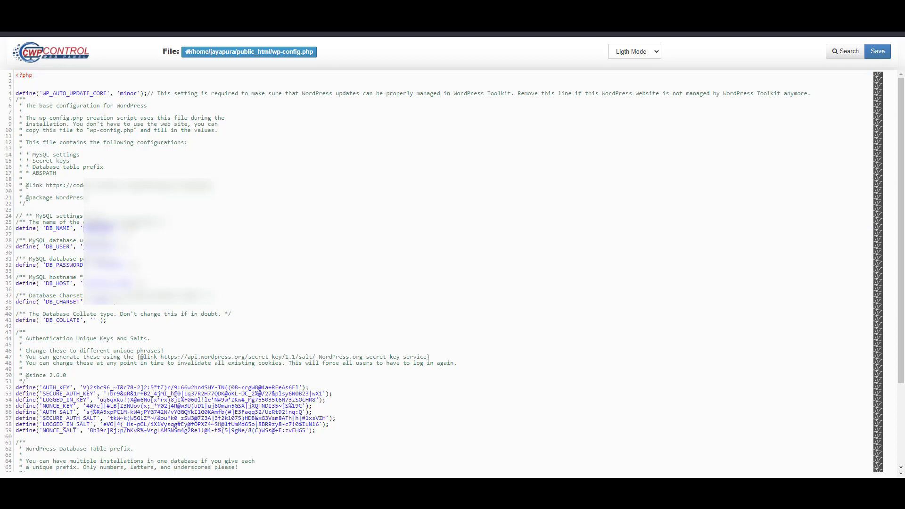
pyautogui.hotkey('ctrl', 'v')
pyautogui.doubleClick(98, 246)
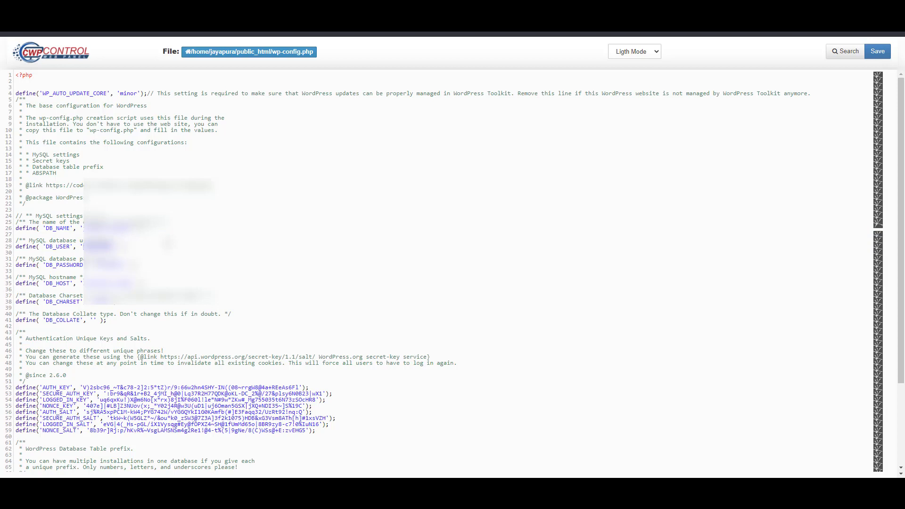
pyautogui.hotkey('ctrl', 'v')
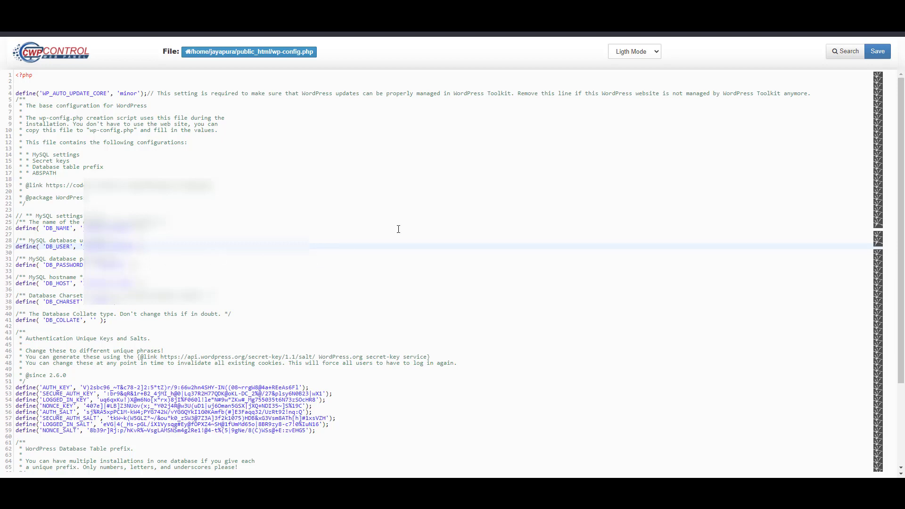
pyautogui.click(874, 53)
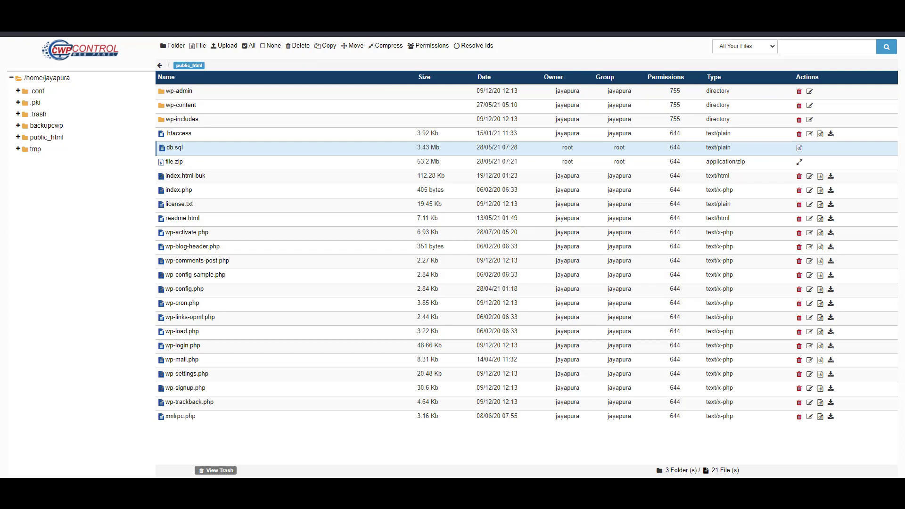
# In Command Prompt, run ipconfig /flushdns and ping jayapurablinds.com
pyautogui.press('super')
pyautogui.write('c')
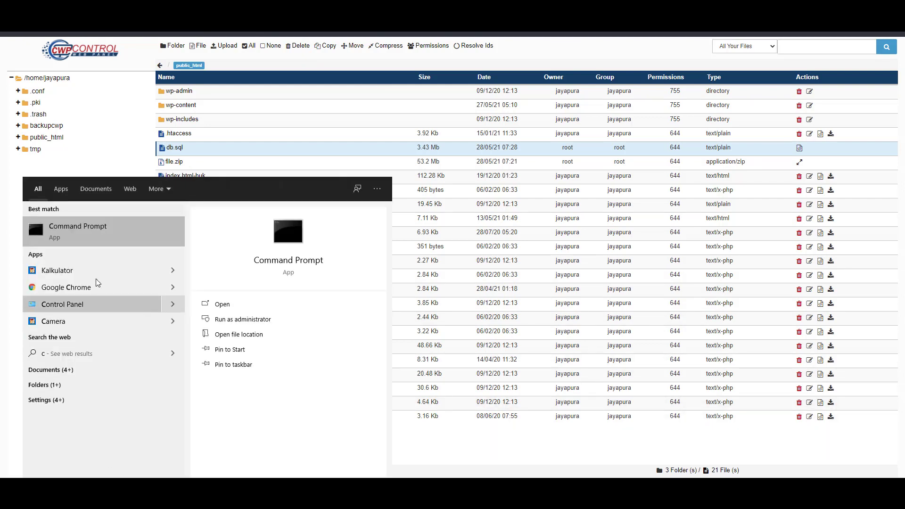
pyautogui.click(85, 233)
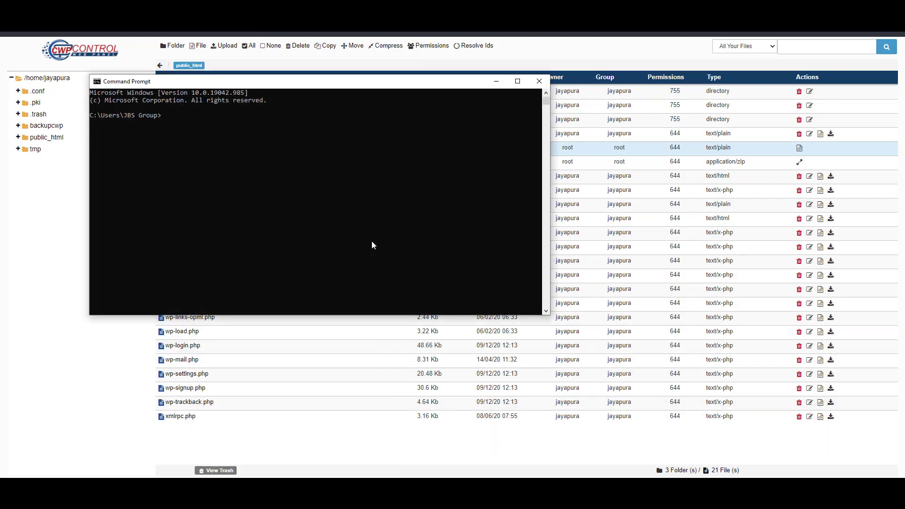
pyautogui.write('ipconfig /flushdns')
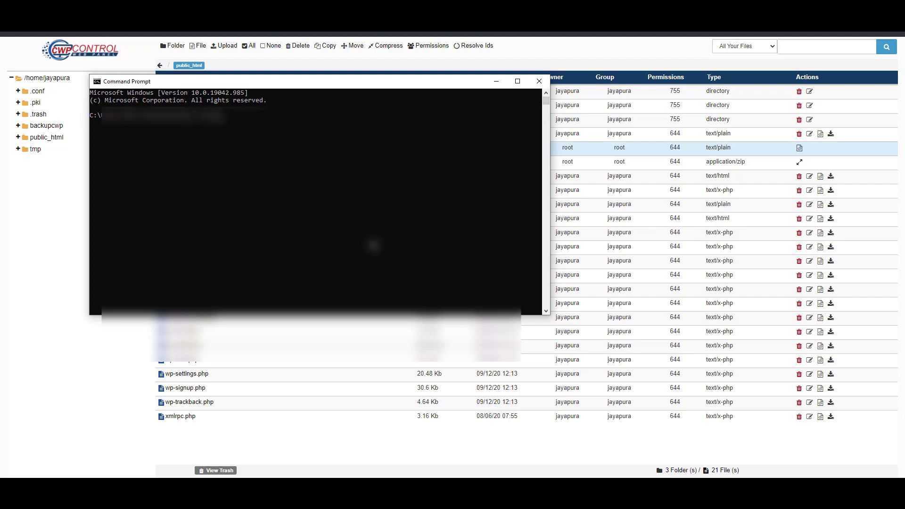
pyautogui.press('Return')
pyautogui.write('ping jayapura.')
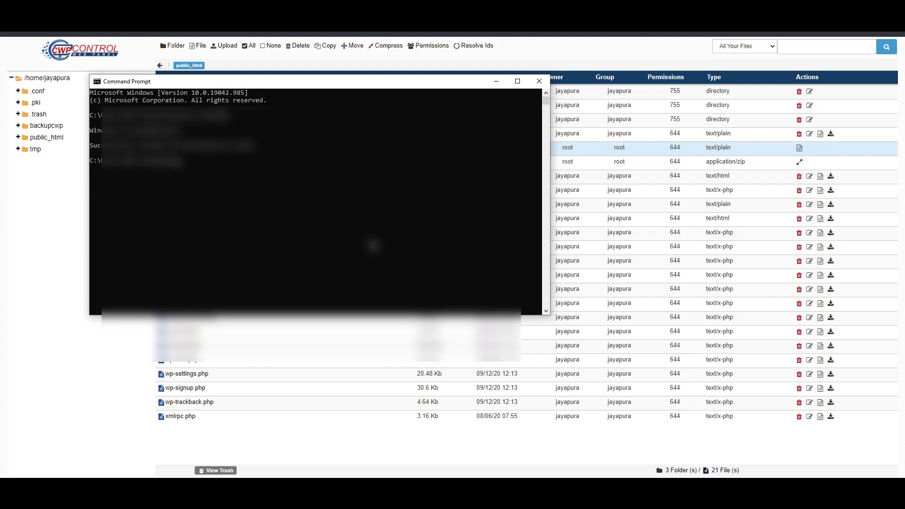
pyautogui.press('BackSpace')
pyautogui.press('BackSpace')
pyautogui.press('BackSpace')
pyautogui.write('rablinds.com')
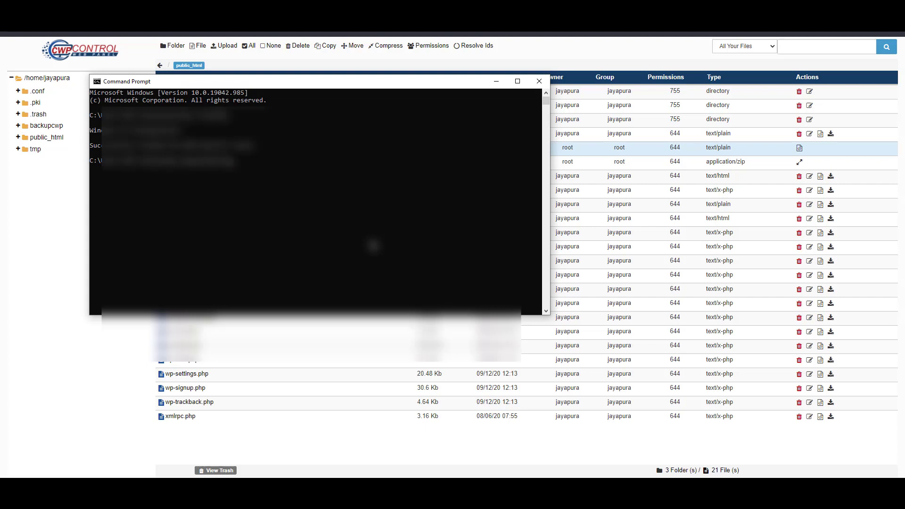
pyautogui.press('Return')
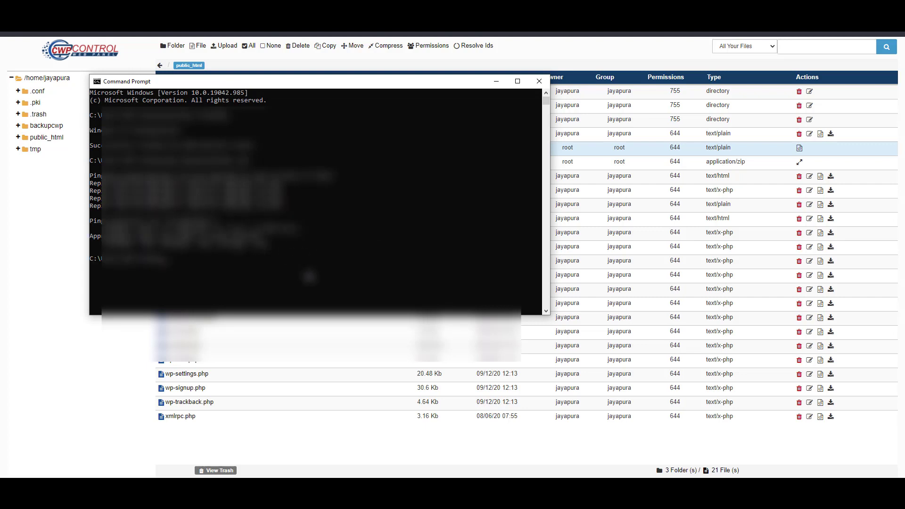
# Flush DNS and ping jayapurablinds.com again, getting replies from 139.180.205.6, then close the window
pyautogui.hotkey('ctrl', 'v')
pyautogui.press('BackSpace')
pyautogui.press('BackSpace')
pyautogui.press('BackSpace')
pyautogui.press('BackSpace')
pyautogui.press('BackSpace')
pyautogui.press('BackSpace')
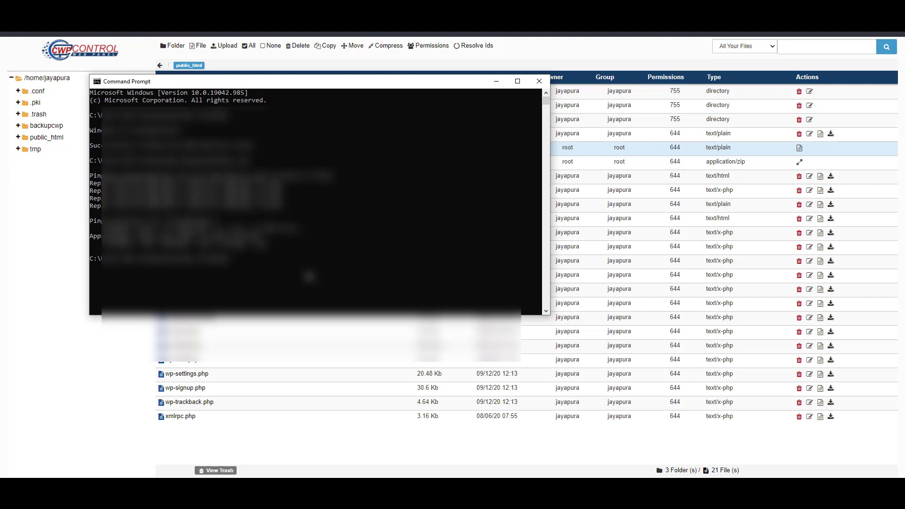
pyautogui.press('Return')
pyautogui.hotkey('ctrl', 'v')
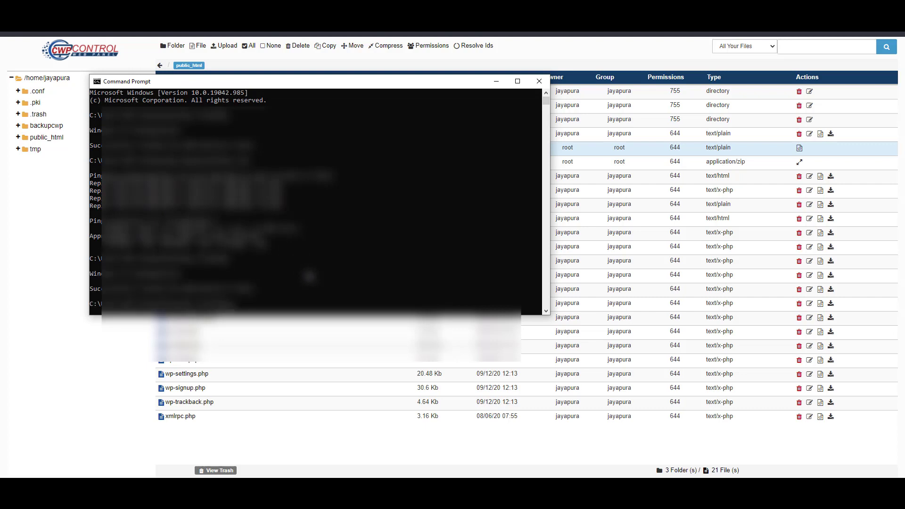
pyautogui.press('BackSpace')
pyautogui.press('BackSpace')
pyautogui.press('Return')
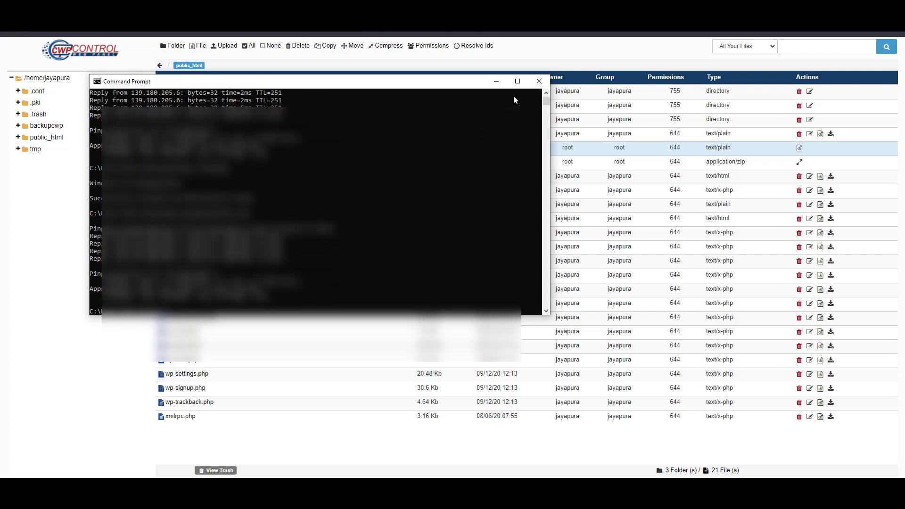
pyautogui.click(537, 84)
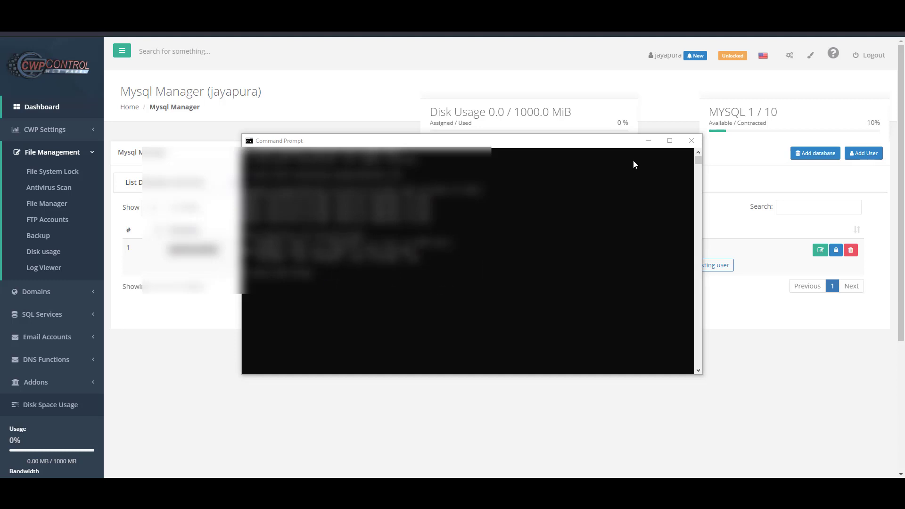
# Search 'ssl' in CWP, open AutoSSL and start installing a certificate for jayapurablinds.com
pyautogui.click(647, 141)
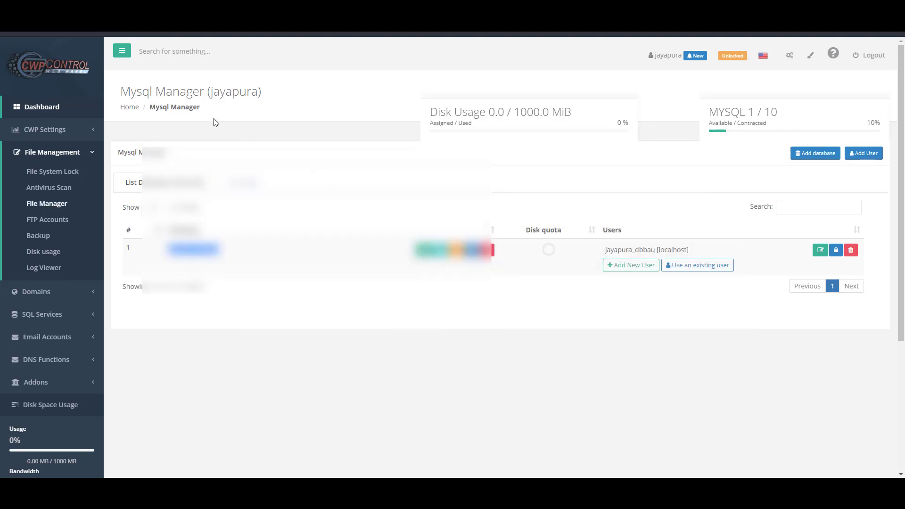
pyautogui.click(200, 56)
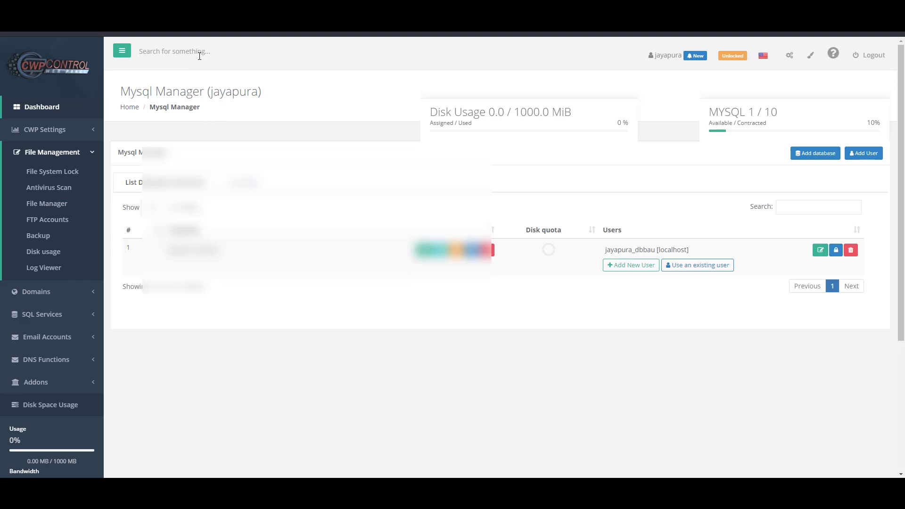
pyautogui.write('ss')
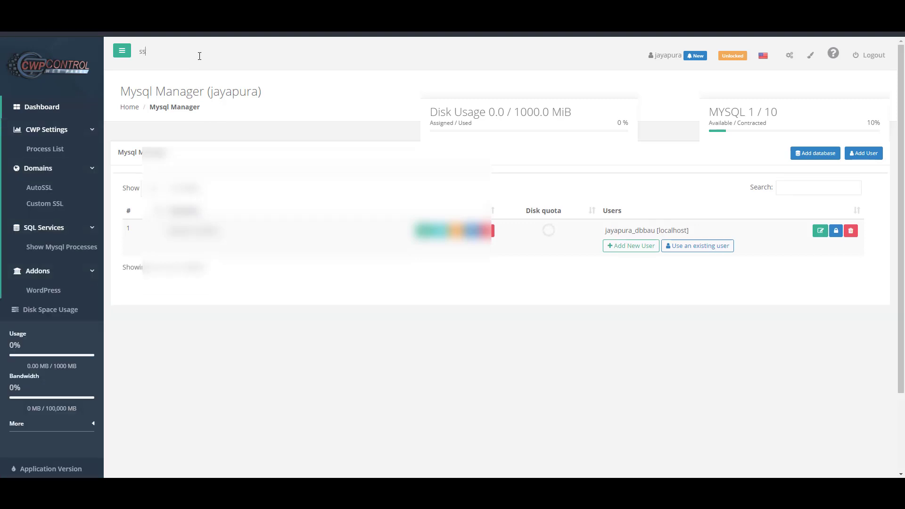
pyautogui.write('l')
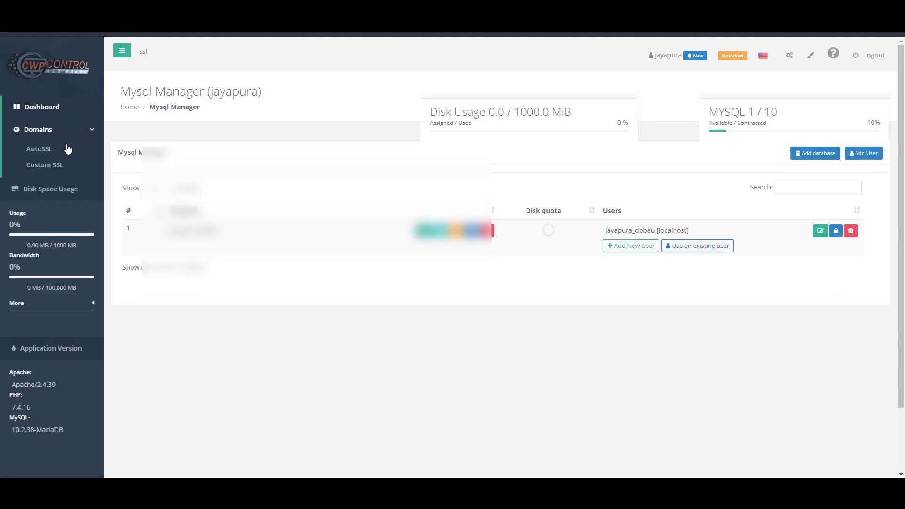
pyautogui.click(33, 156)
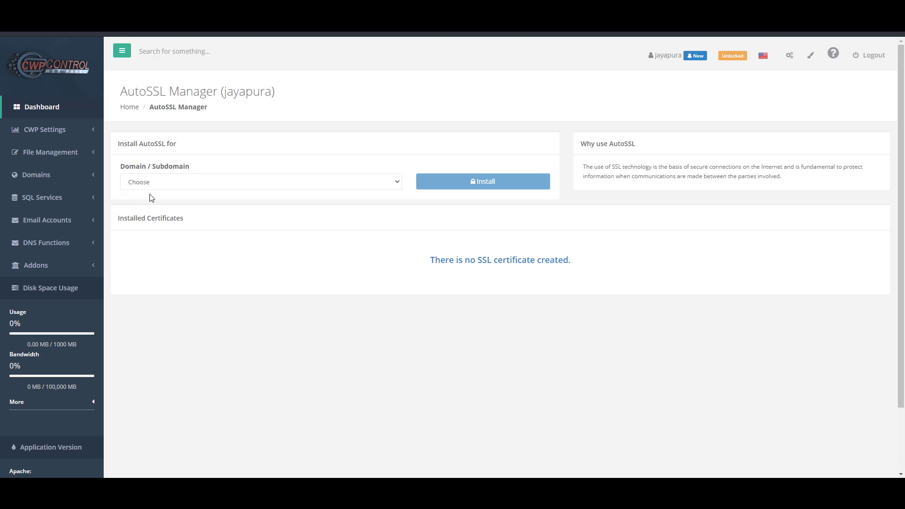
pyautogui.click(177, 181)
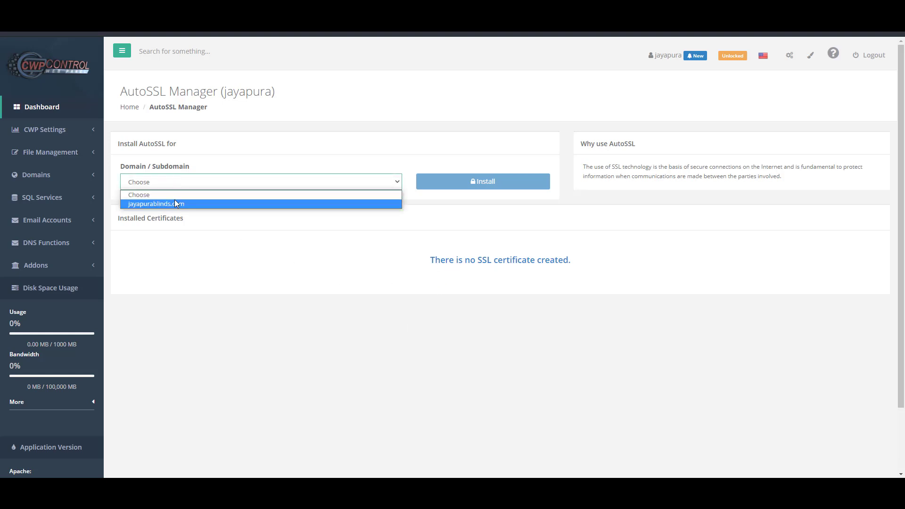
pyautogui.click(174, 200)
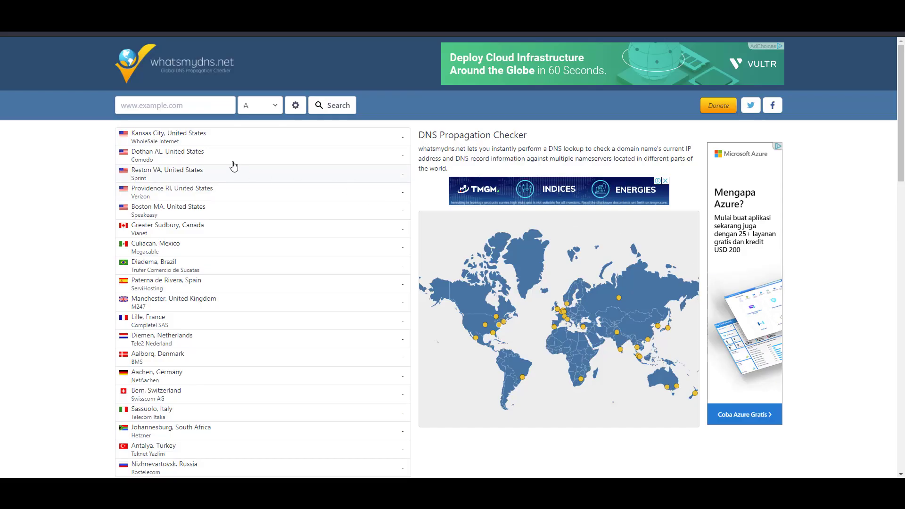
# Look up jayapurablinds.com A records on whatsmydns.net, with most locations resolving to 66.42.39.203
pyautogui.click(182, 106)
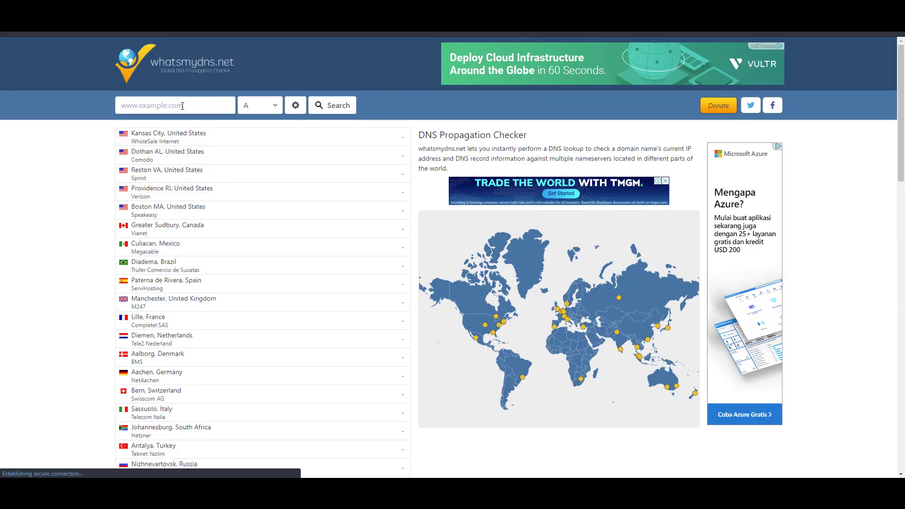
pyautogui.click(182, 105)
pyautogui.press('Down')
pyautogui.press('Return')
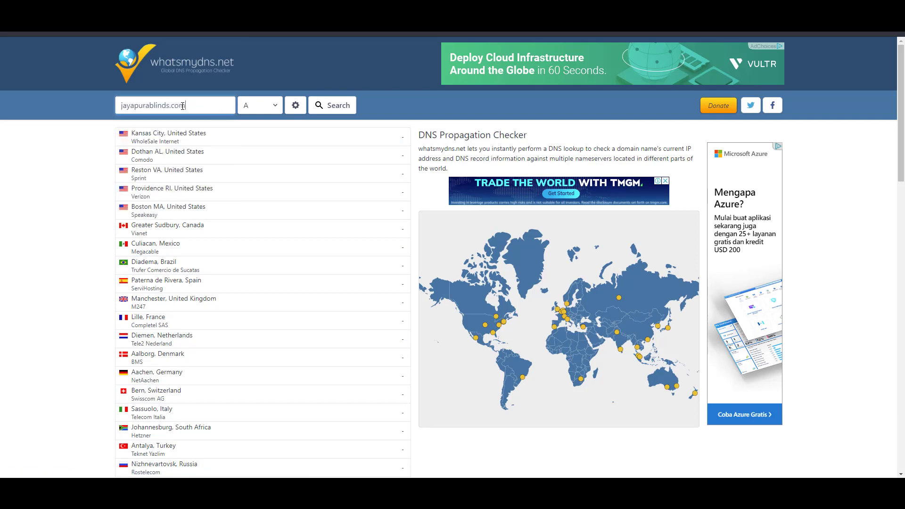
pyautogui.click(330, 105)
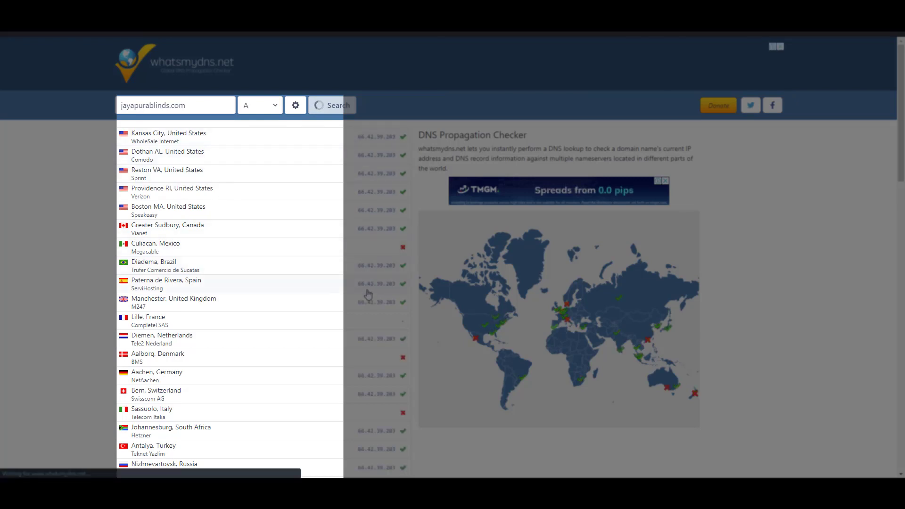
pyautogui.scroll(-3, 297, 306)
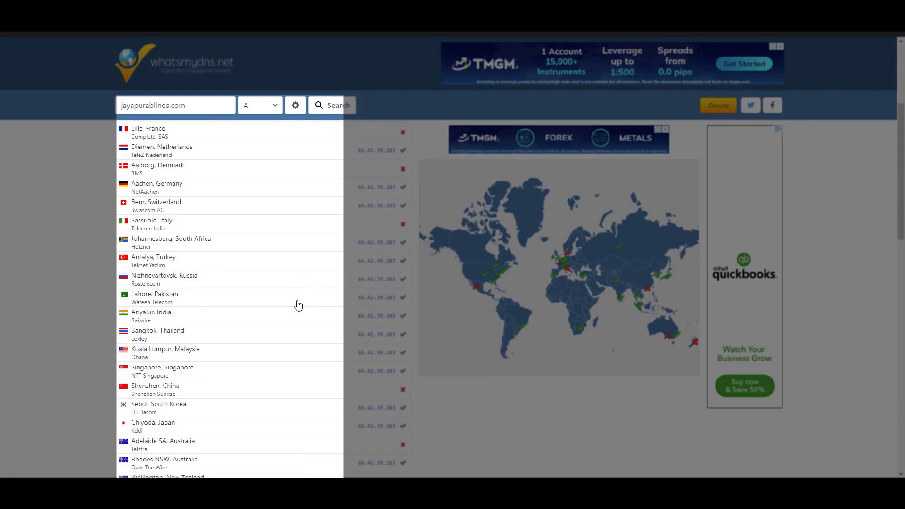
pyautogui.scroll(3, 298, 306)
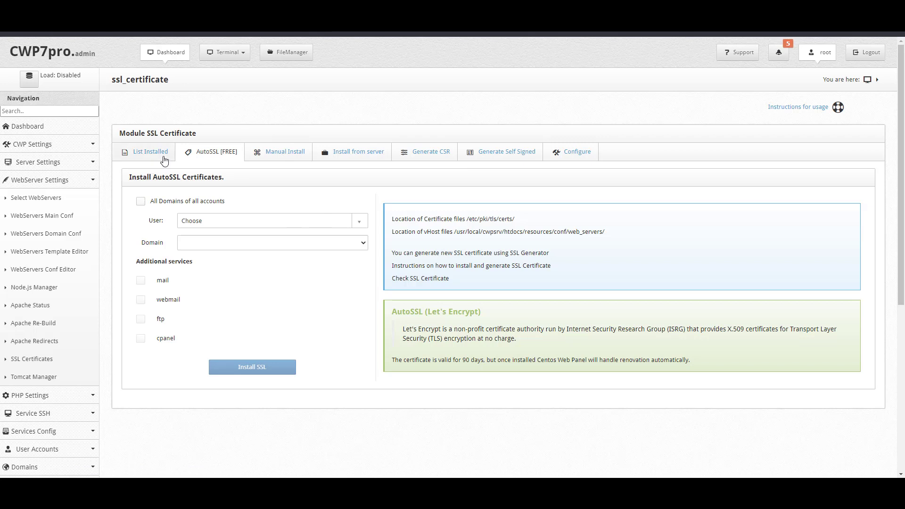
pyautogui.click(46, 111)
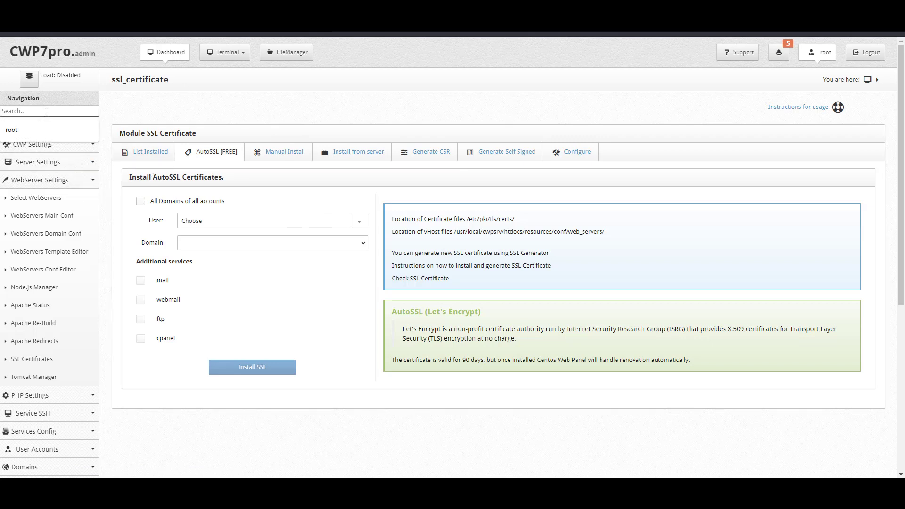
pyautogui.click(160, 117)
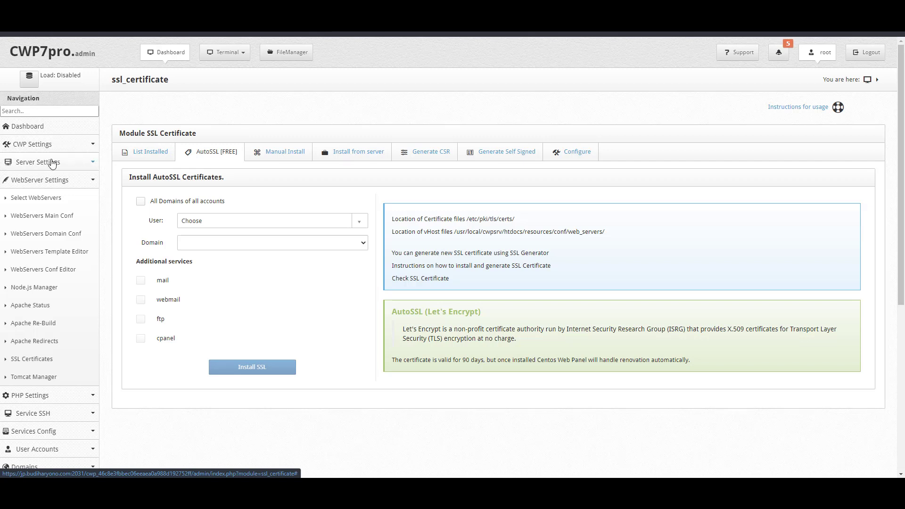
pyautogui.click(53, 110)
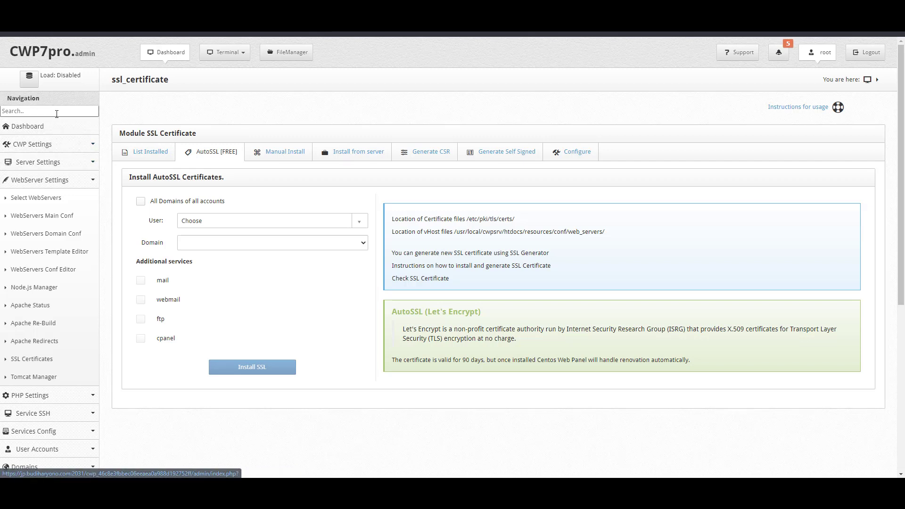
pyautogui.write('ssl')
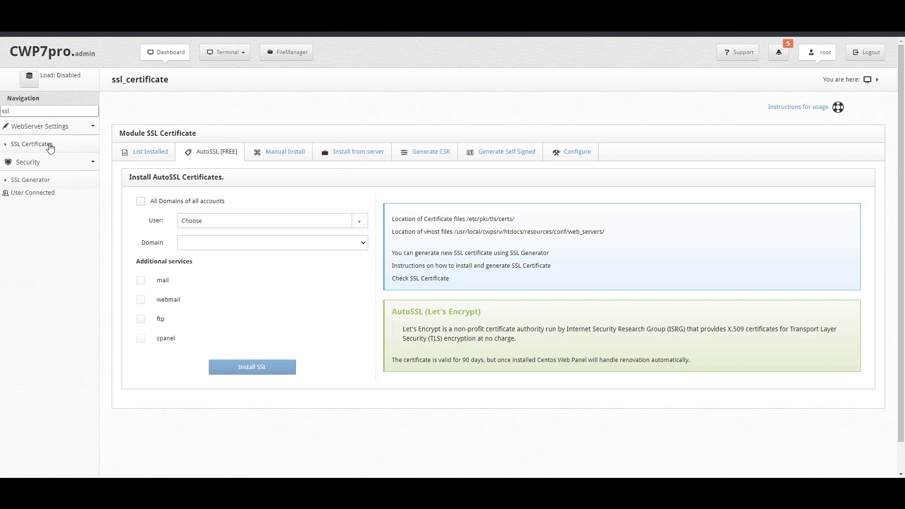
pyautogui.click(33, 148)
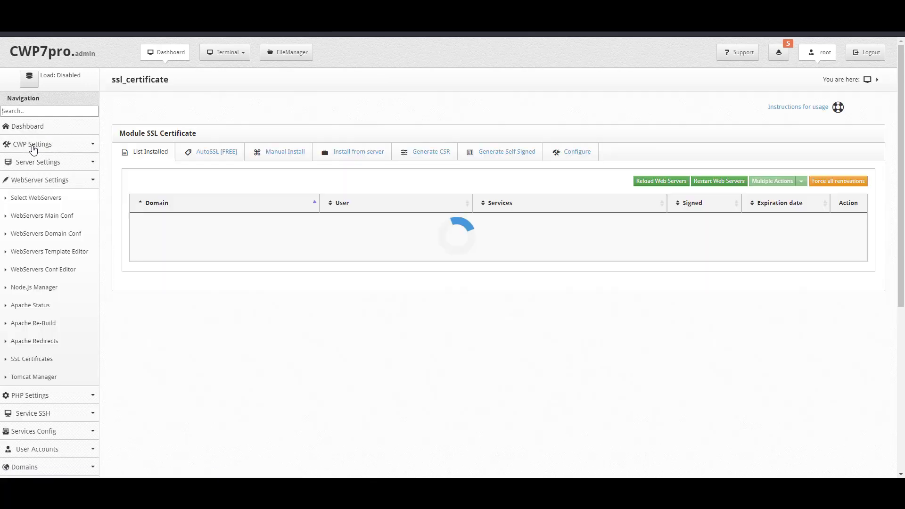
pyautogui.click(203, 156)
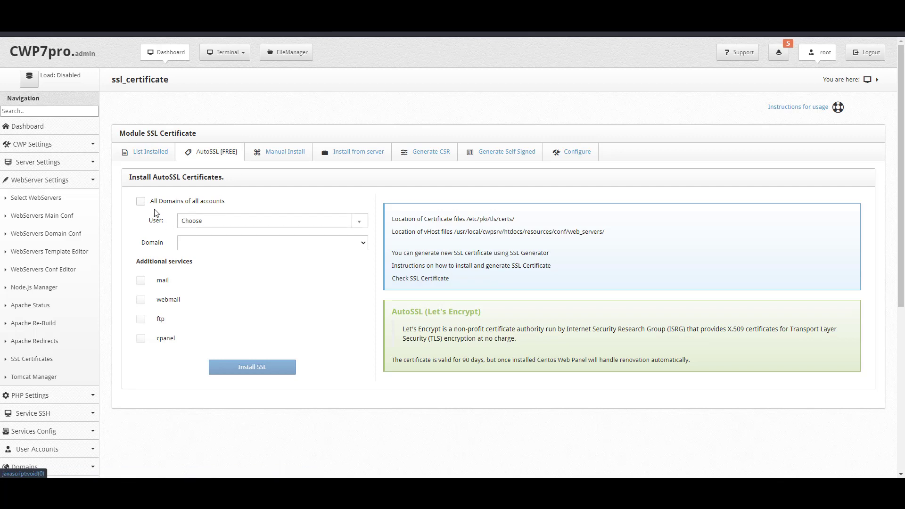
# Install Let's Encrypt for the hosting user's jayapurablinds.com, excluding cpanel, ftp and webmail
pyautogui.click(233, 226)
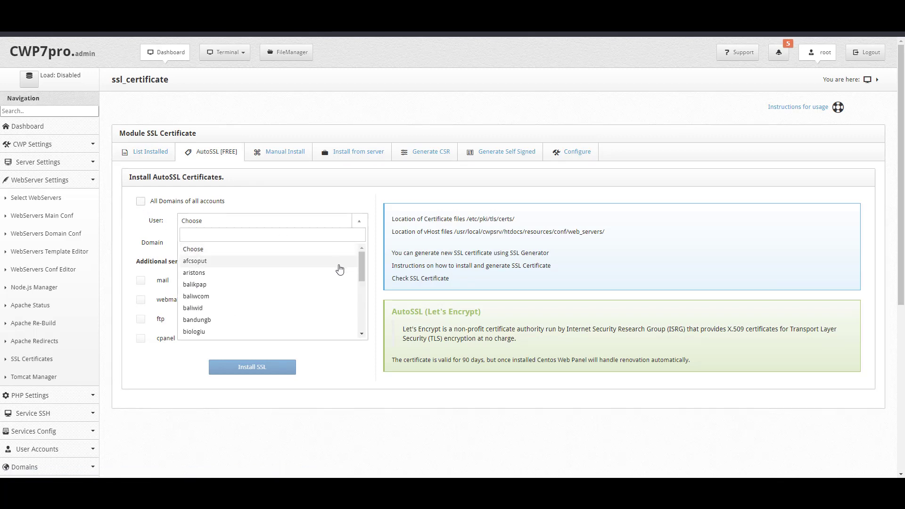
pyautogui.write('ja')
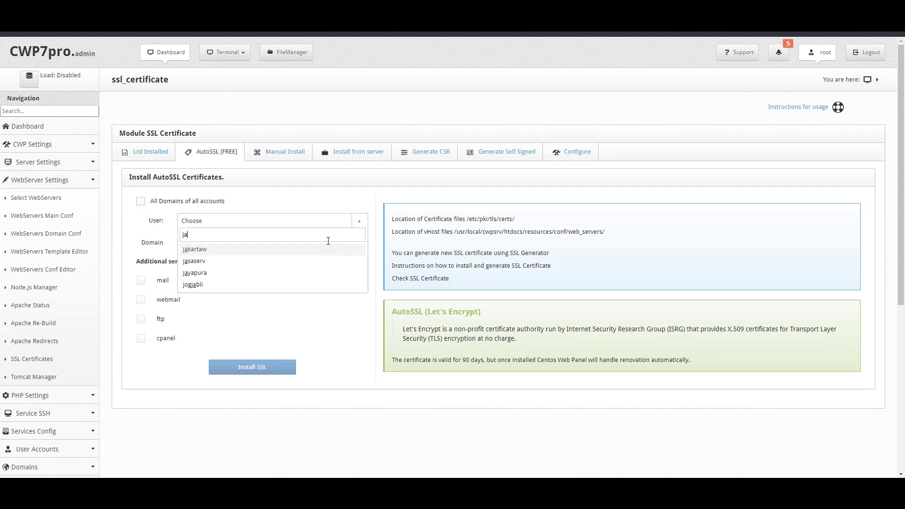
pyautogui.write('y')
pyautogui.click(326, 252)
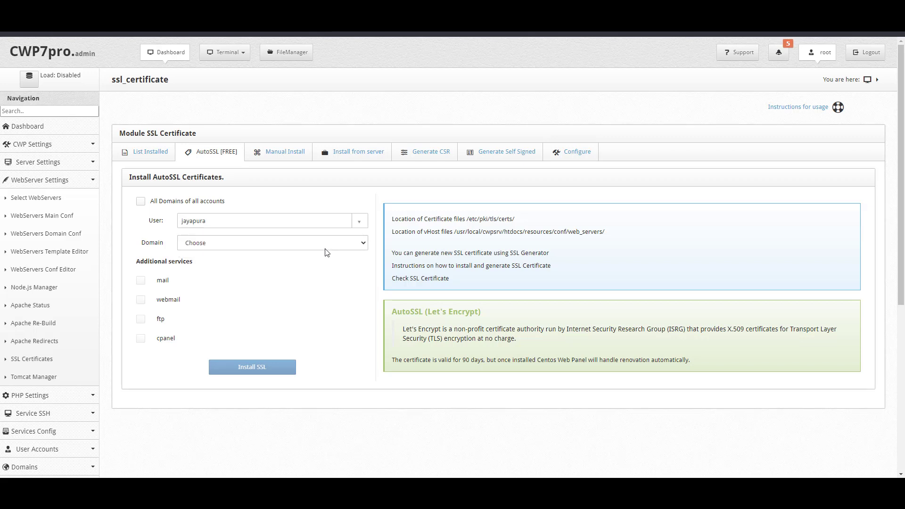
pyautogui.click(328, 242)
pyautogui.click(318, 267)
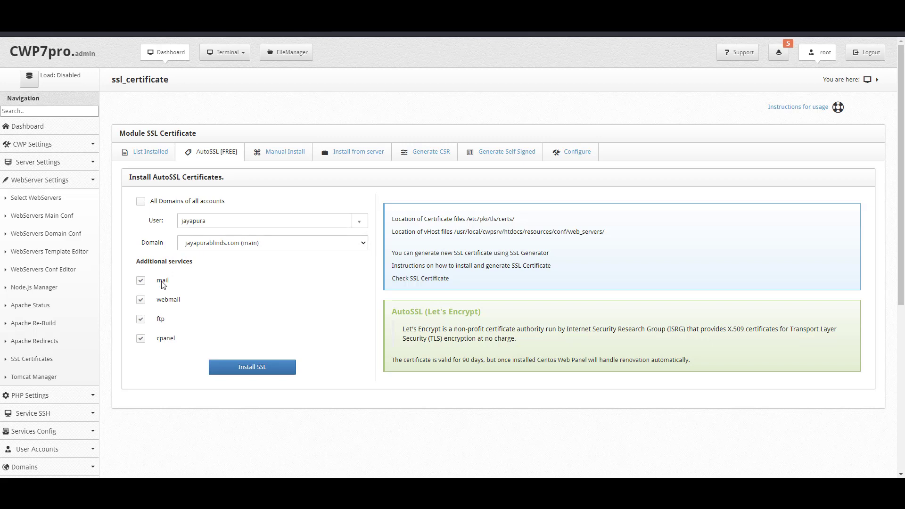
pyautogui.click(164, 340)
pyautogui.click(160, 324)
pyautogui.click(167, 303)
pyautogui.click(257, 369)
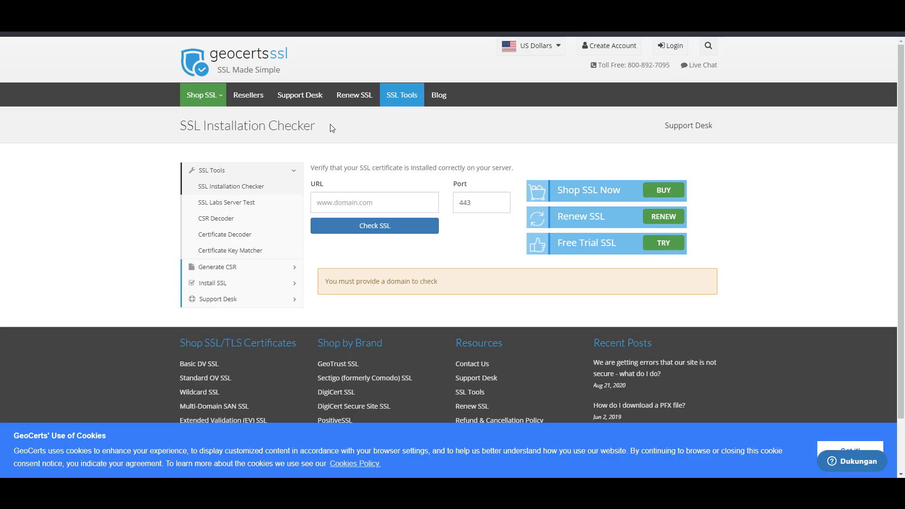
# Check jayapurablinds.com on port 443 in GeoCerts and review its complete, valid certificate chain
pyautogui.click(384, 197)
pyautogui.write('jayapurablinds.com')
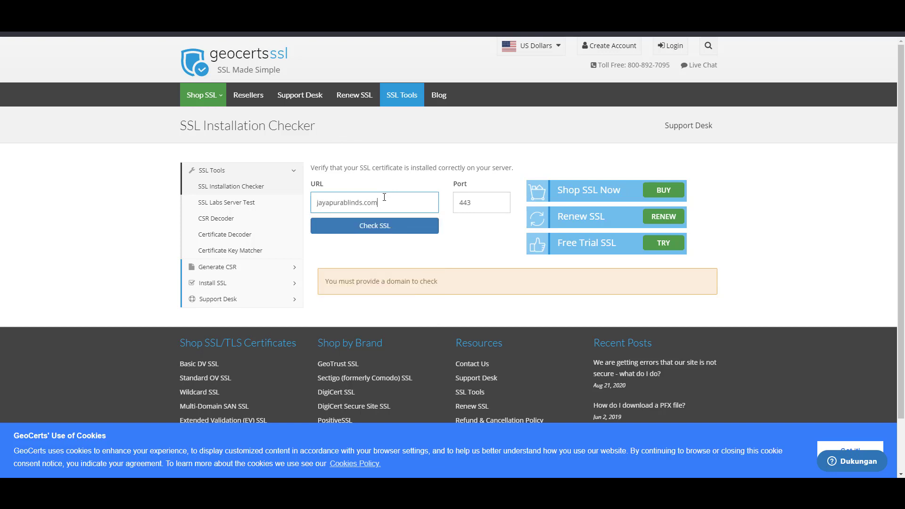
pyautogui.click(375, 237)
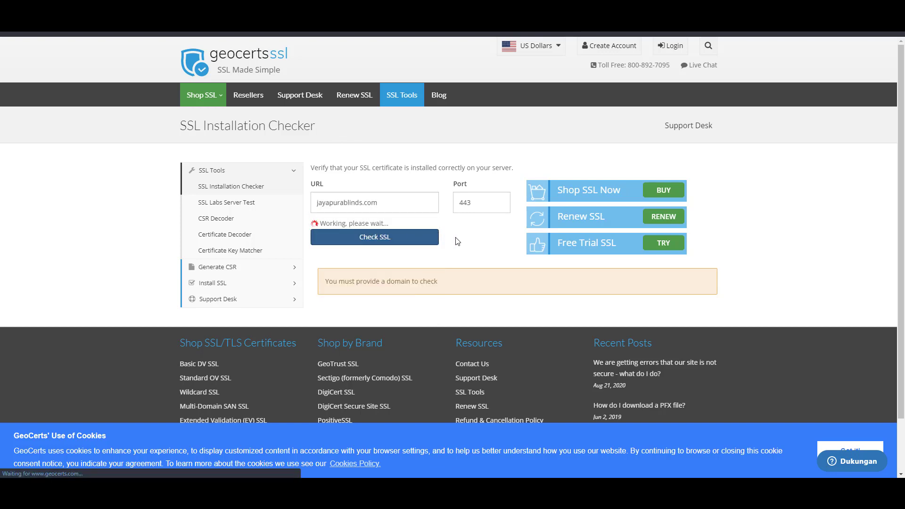
pyautogui.scroll(-10, 494, 307)
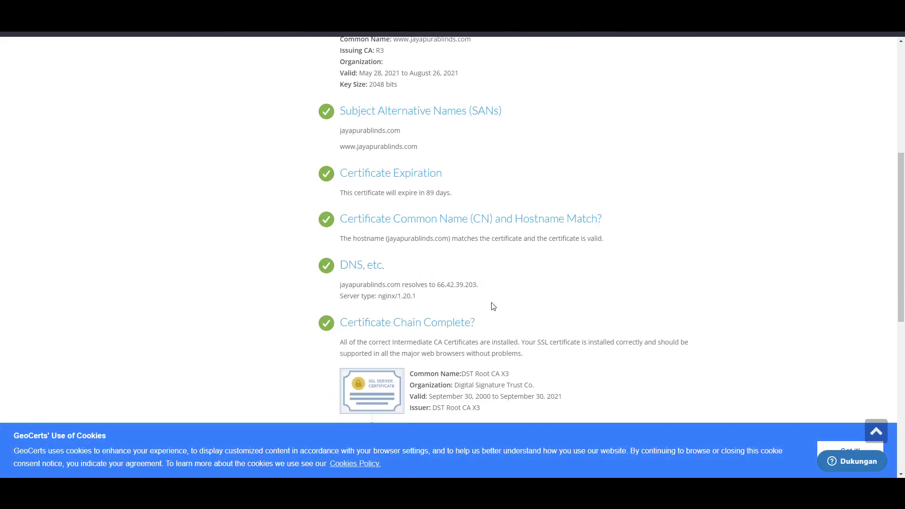
pyautogui.scroll(4, 382, 204)
pyautogui.scroll(-2, 343, 300)
pyautogui.scroll(10, 344, 301)
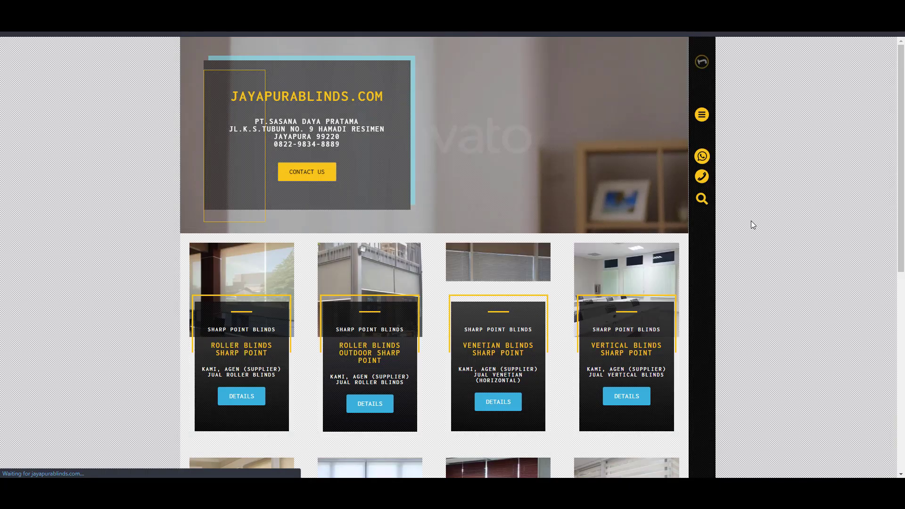
# Scroll through the jayapurablinds.com homepage and refresh it
pyautogui.scroll(-4, 751, 221)
pyautogui.scroll(4, 751, 221)
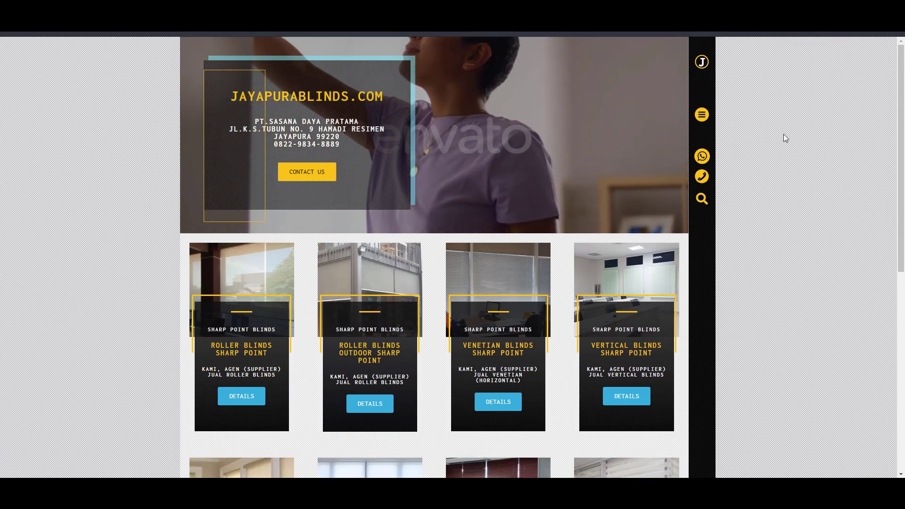
pyautogui.scroll(-4, 773, 235)
pyautogui.scroll(4, 773, 234)
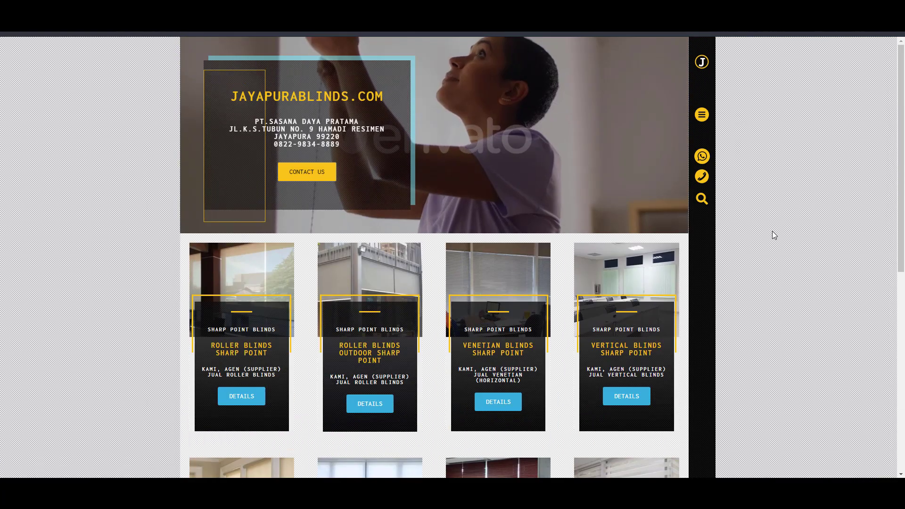
pyautogui.rightClick(777, 166)
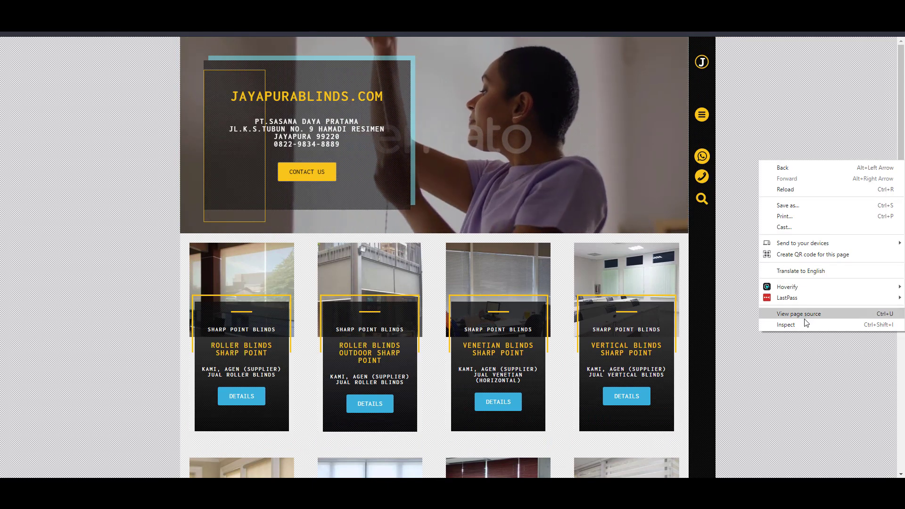
pyautogui.press('Escape')
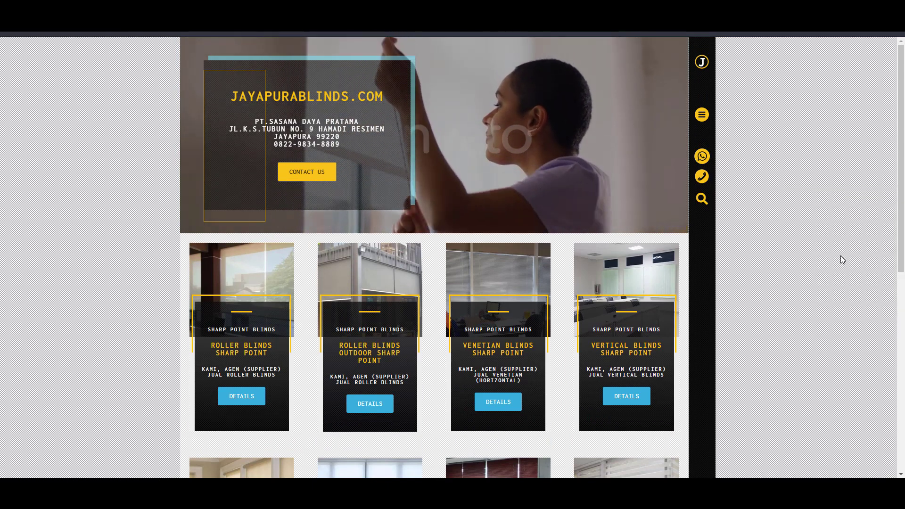
pyautogui.press('F5')
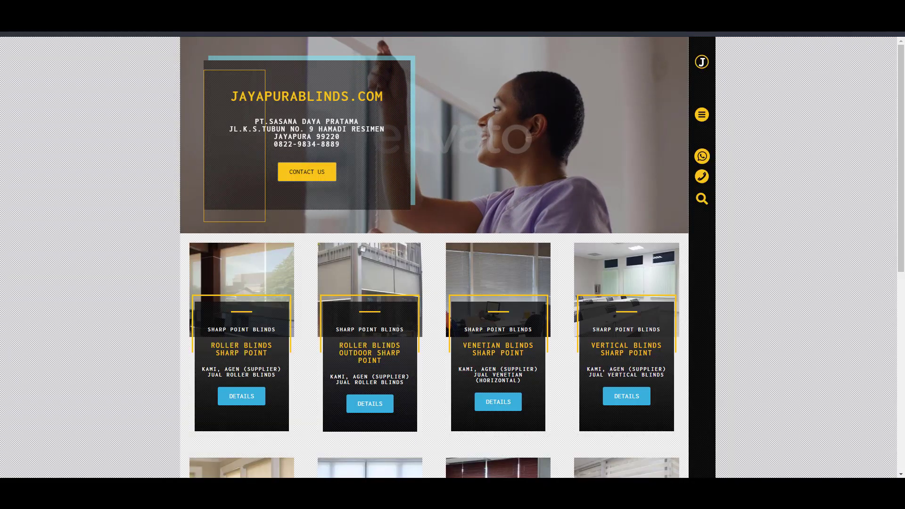
# Inspect the homepage request in DevTools Network, confirming 200 OK served by nginx/1.20.1
pyautogui.hotkey('ctrl', 'shift', 'i')
pyautogui.moveTo(819, 42); pyautogui.dragTo(539, 106)
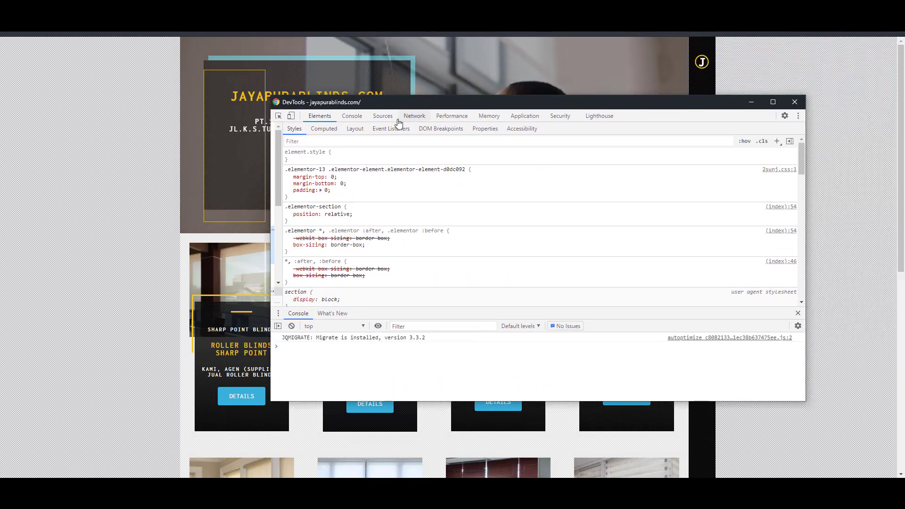
pyautogui.click(413, 117)
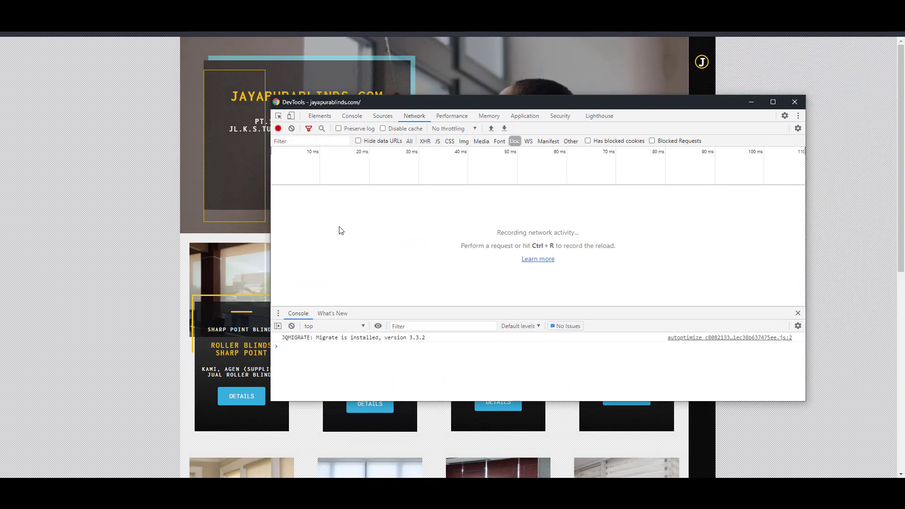
pyautogui.hotkey('ctrl', 'r')
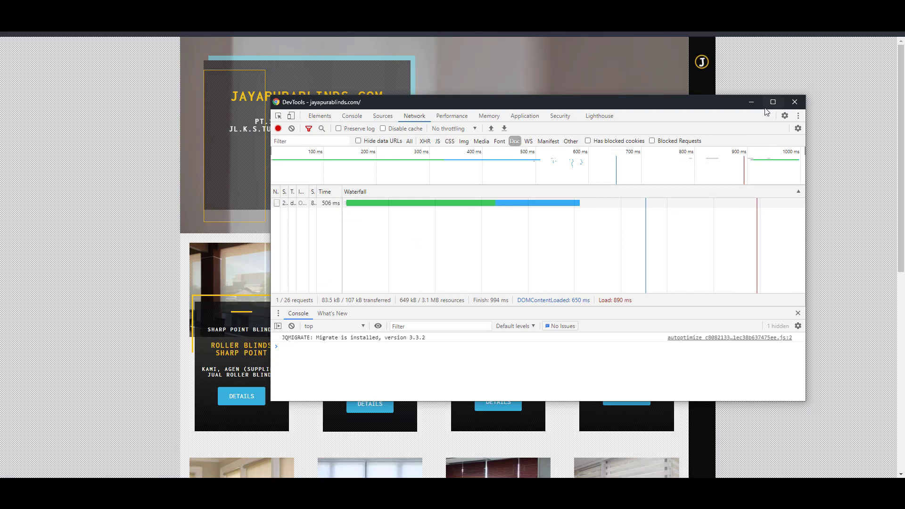
pyautogui.click(773, 102)
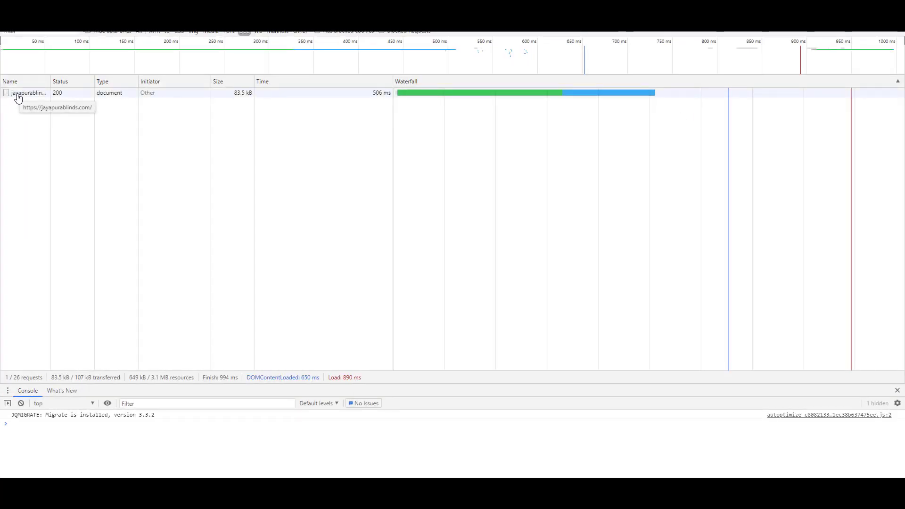
pyautogui.click(18, 95)
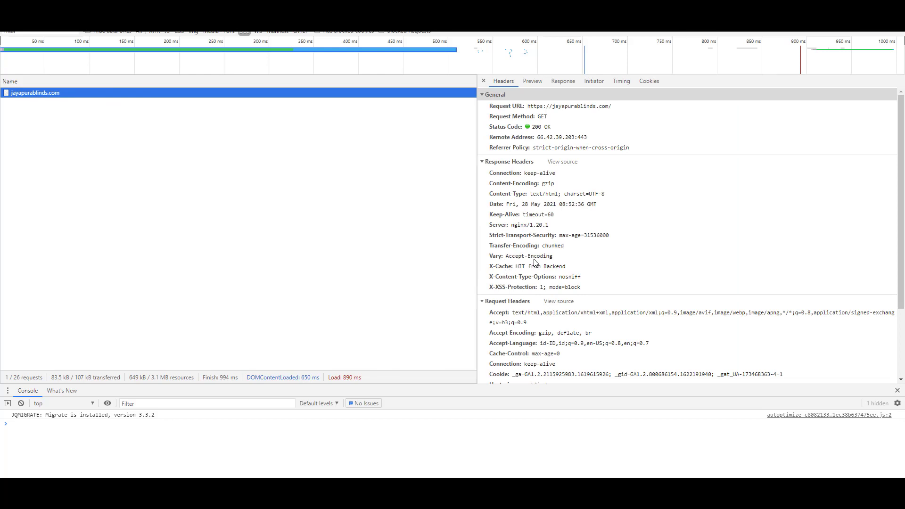
pyautogui.scroll(-2, 536, 263)
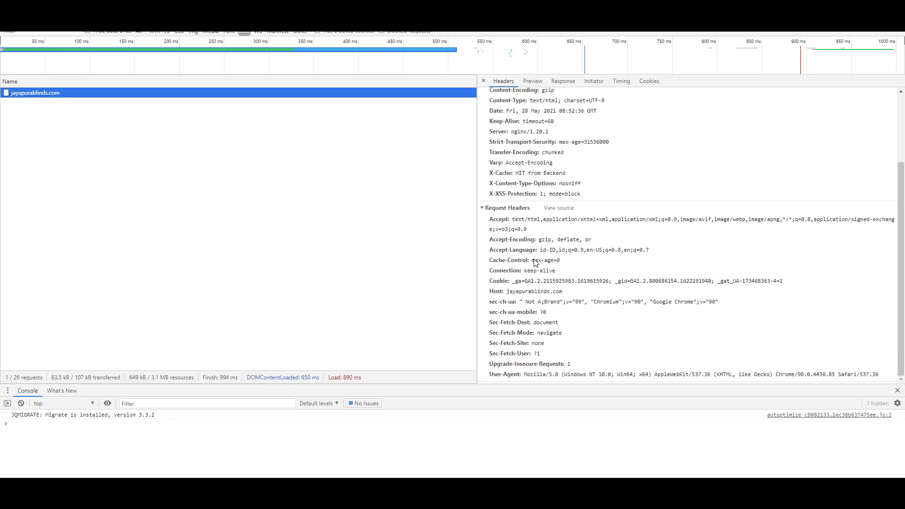
pyautogui.tripleClick(516, 133)
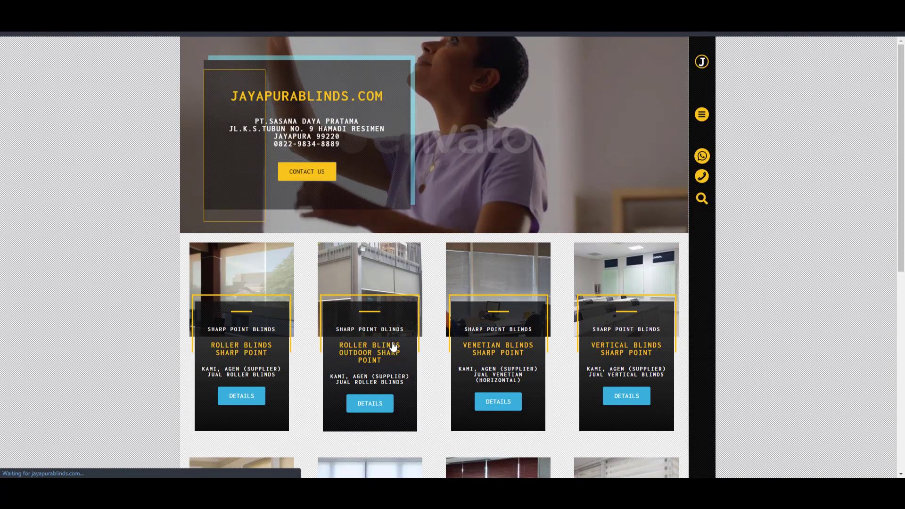
# View the Roller Blinds Outdoor Sharp Point page, then go to the related Venetian Blinds Sharp Point product
pyautogui.click(394, 346)
pyautogui.scroll(-4, 393, 347)
pyautogui.scroll(-6, 393, 346)
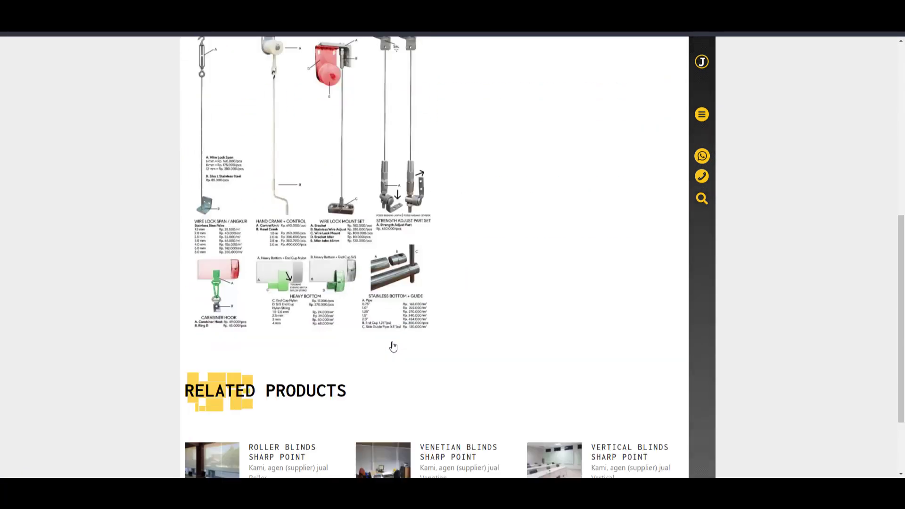
pyautogui.scroll(10, 394, 347)
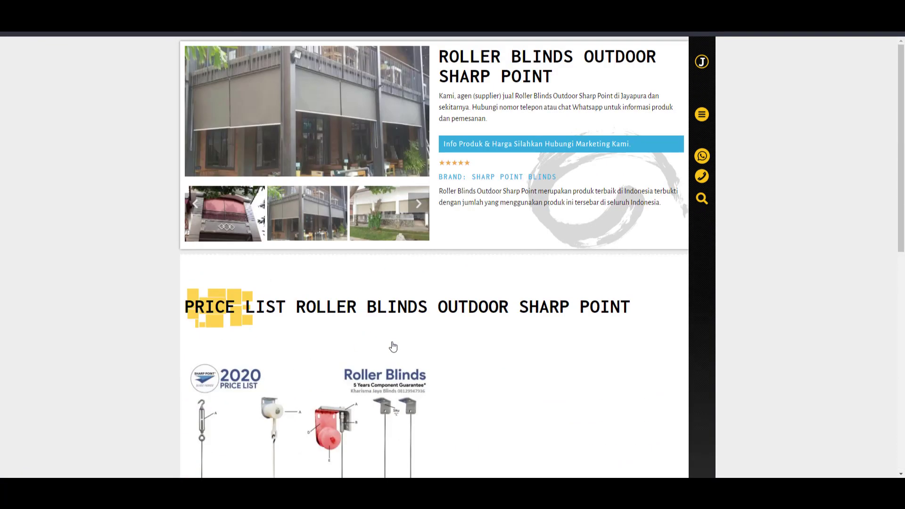
pyautogui.scroll(-6, 398, 334)
pyautogui.scroll(-2, 398, 334)
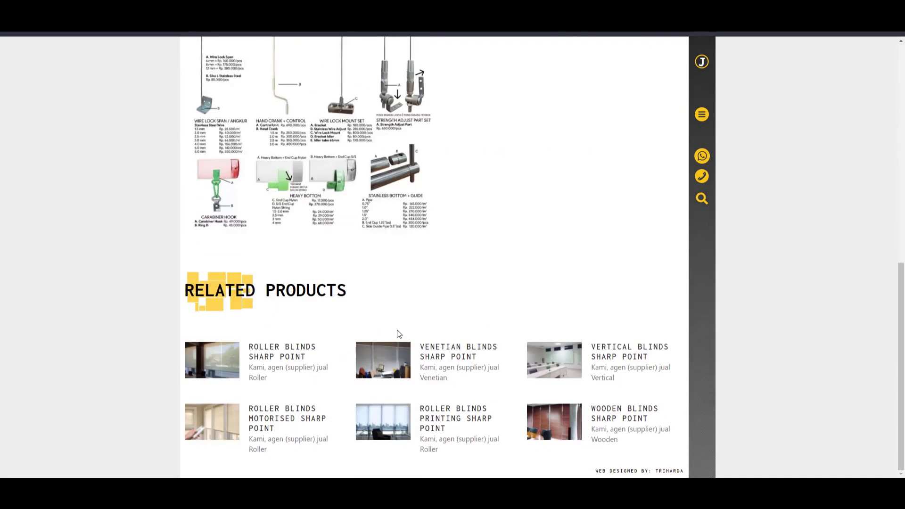
pyautogui.click(456, 359)
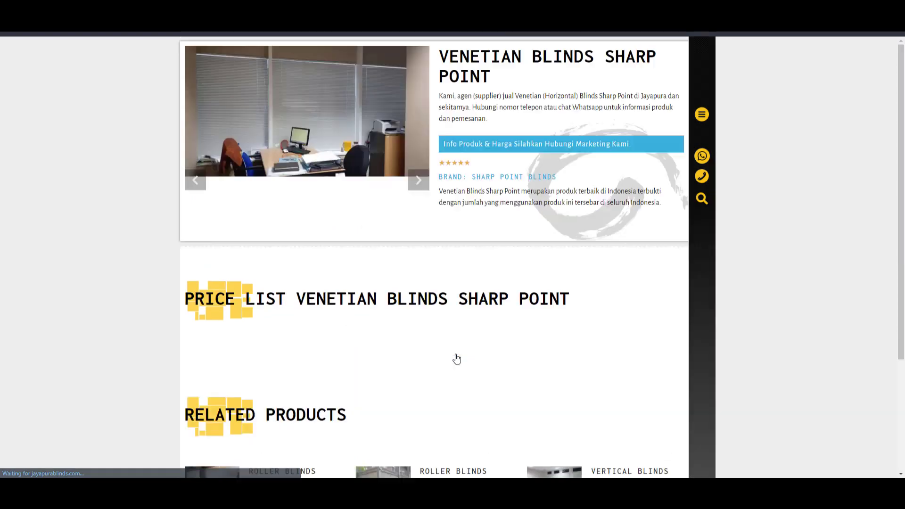